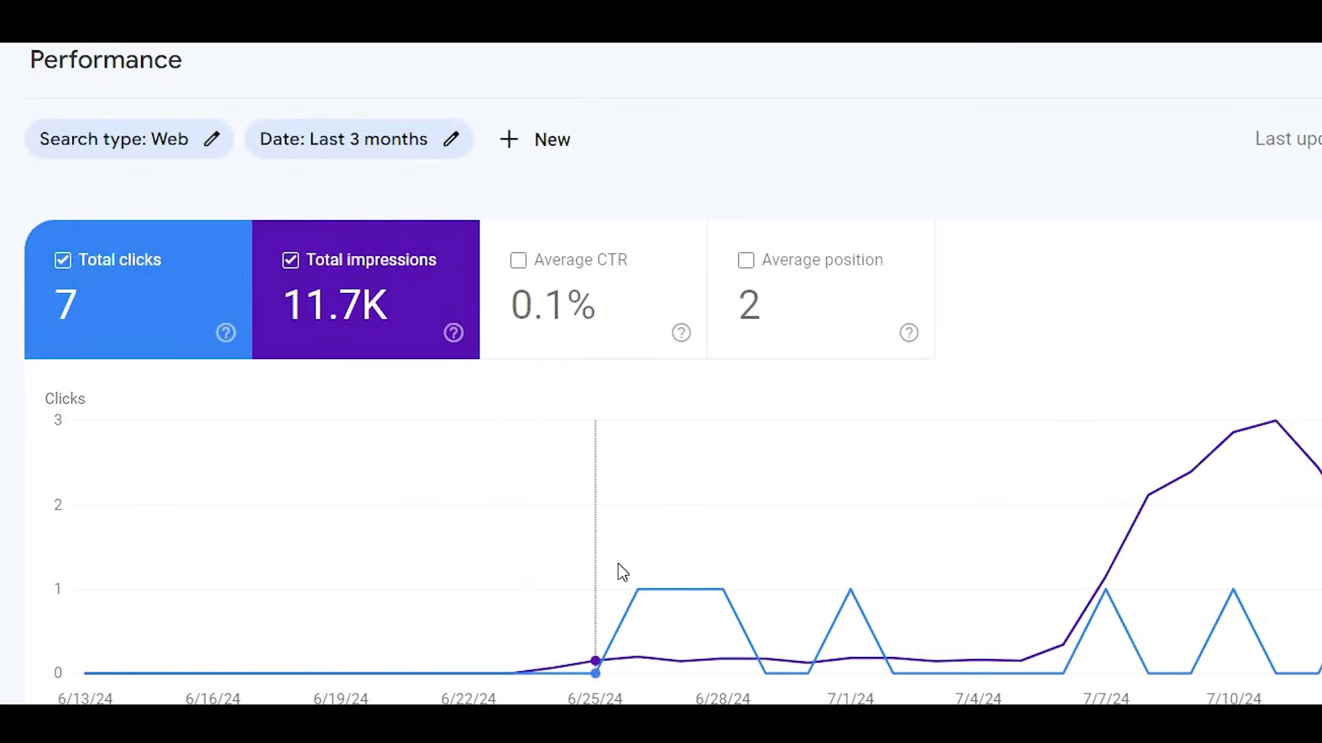
- Examine the search volume, difficulty and Keyword Variations totals for the keyword "top 10" in the United States
{"action": "mouse_move", "coordinate": [617, 569]}
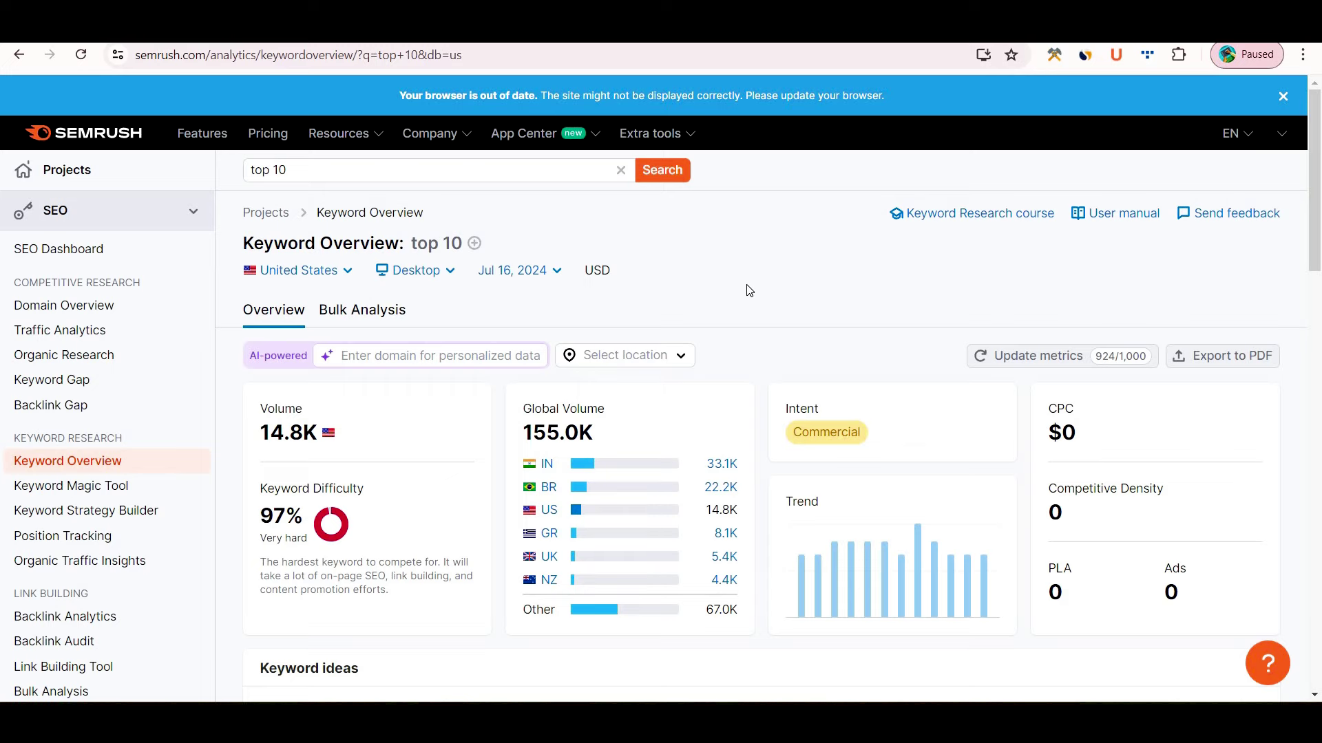
{"action": "scroll", "coordinate": [749, 290], "scroll_direction": "down", "scroll_amount": 6}
{"action": "scroll", "coordinate": [262, 413], "scroll_direction": "up", "scroll_amount": 2}
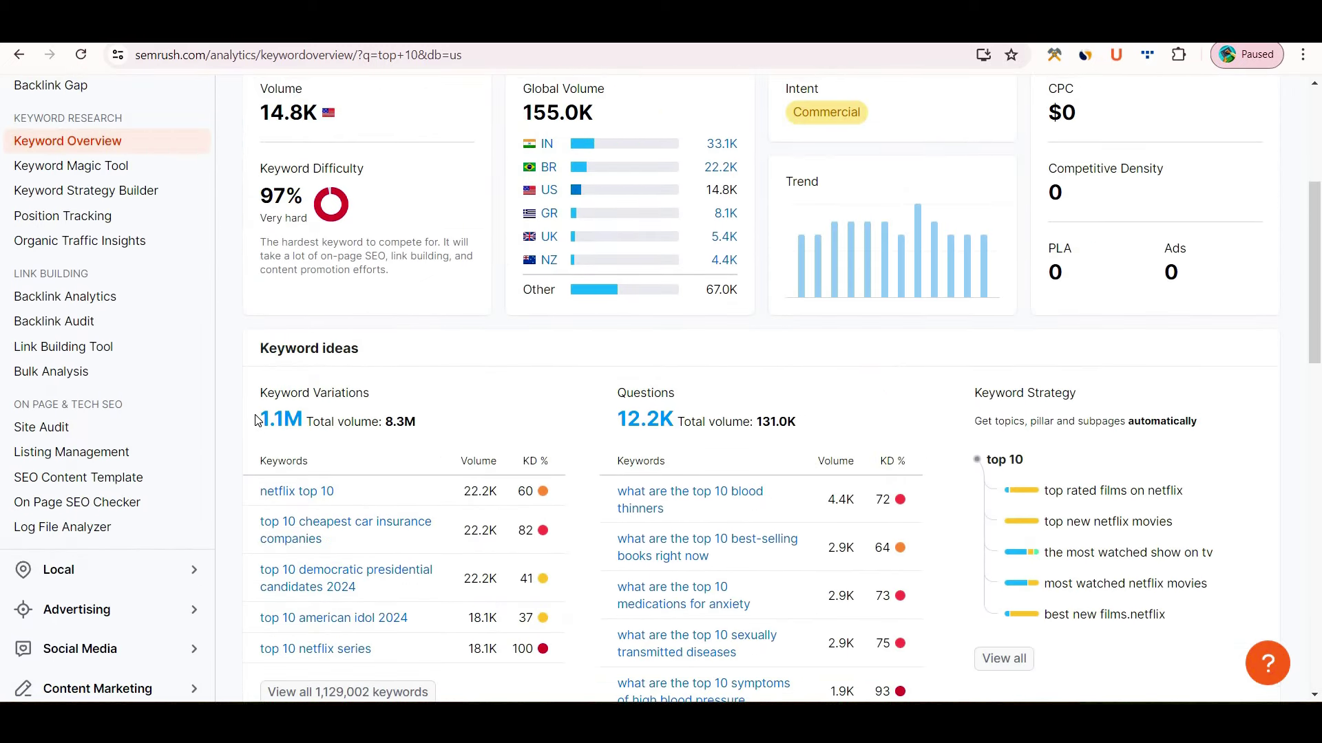
{"action": "left_click_drag", "start_coordinate": [256, 420], "coordinate": [439, 427]}
{"action": "left_click", "coordinate": [489, 435]}
{"action": "scroll", "coordinate": [512, 436], "scroll_direction": "up", "scroll_amount": 5}
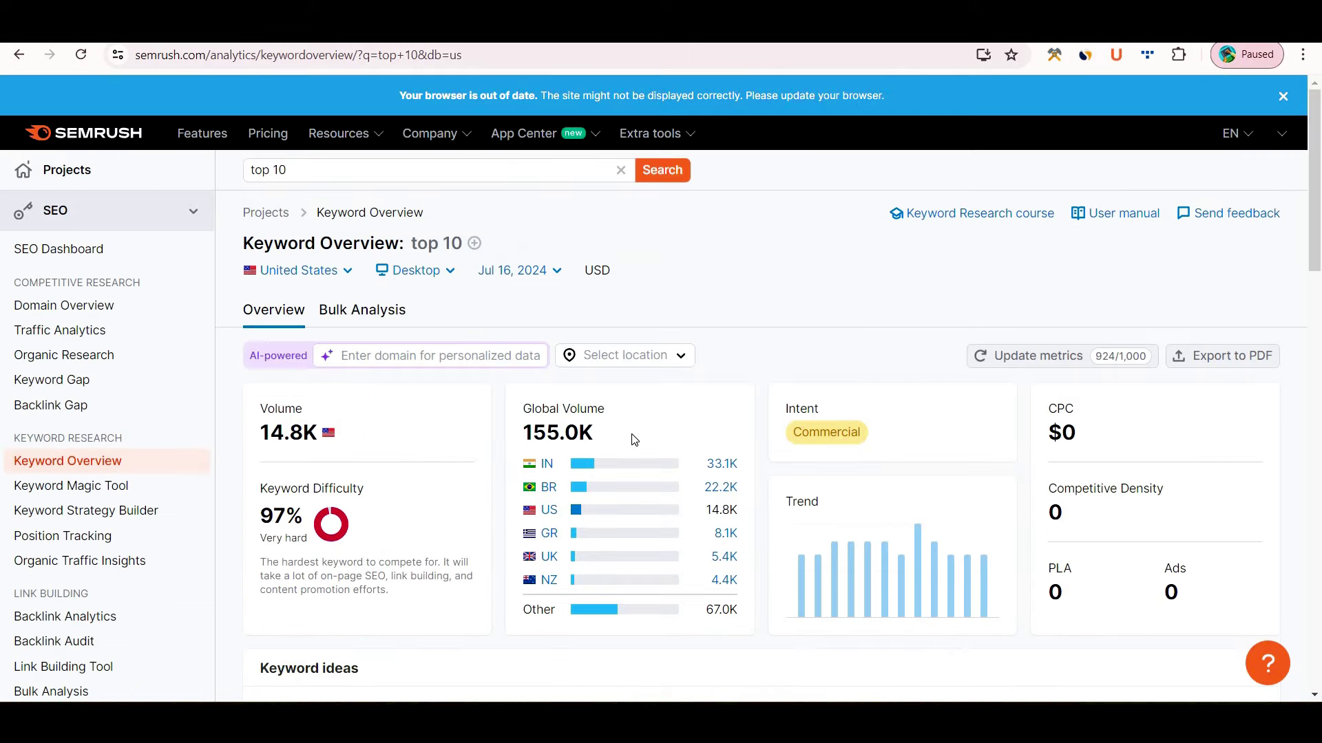
- Switch the "top 10" keyword overview to India and examine its Keyword Variations figures
{"action": "left_click", "coordinate": [720, 466]}
{"action": "scroll", "coordinate": [448, 433], "scroll_direction": "down", "scroll_amount": 6}
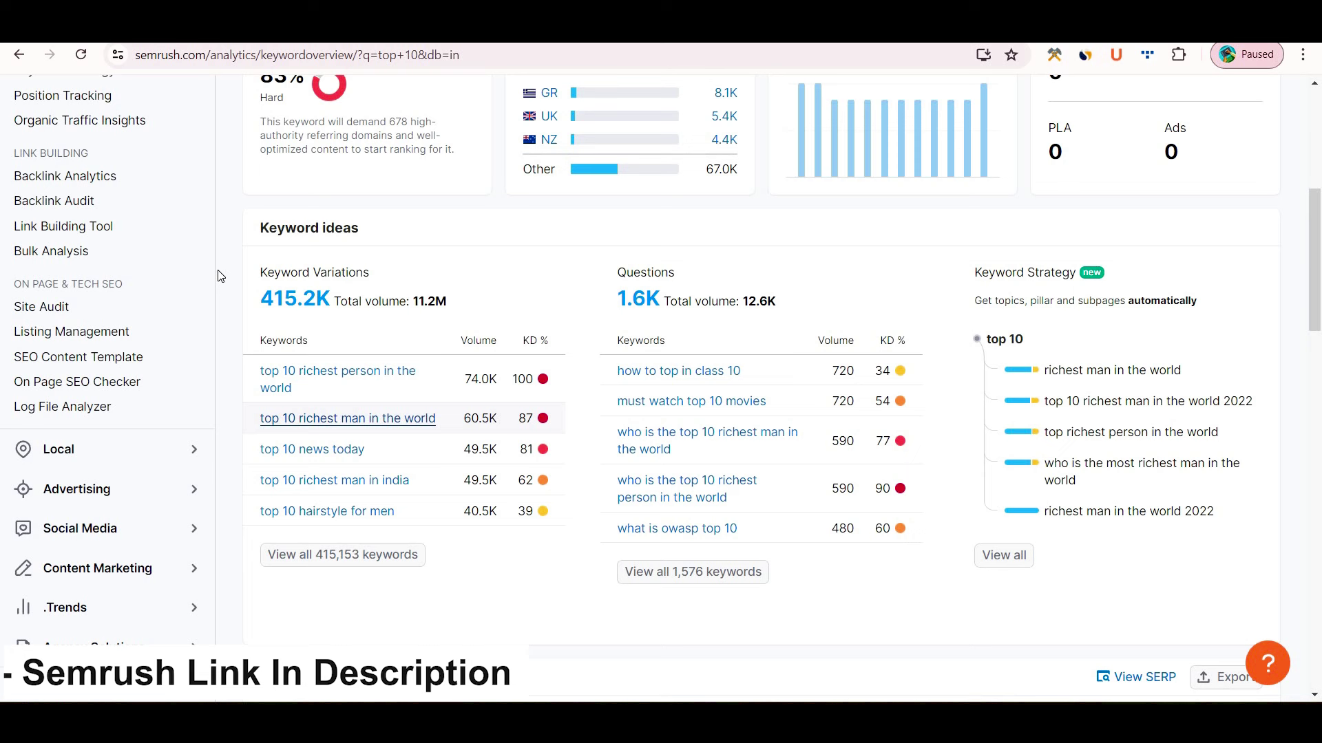
{"action": "left_click", "coordinate": [247, 274]}
{"action": "left_click", "coordinate": [347, 295], "text": "shift"}
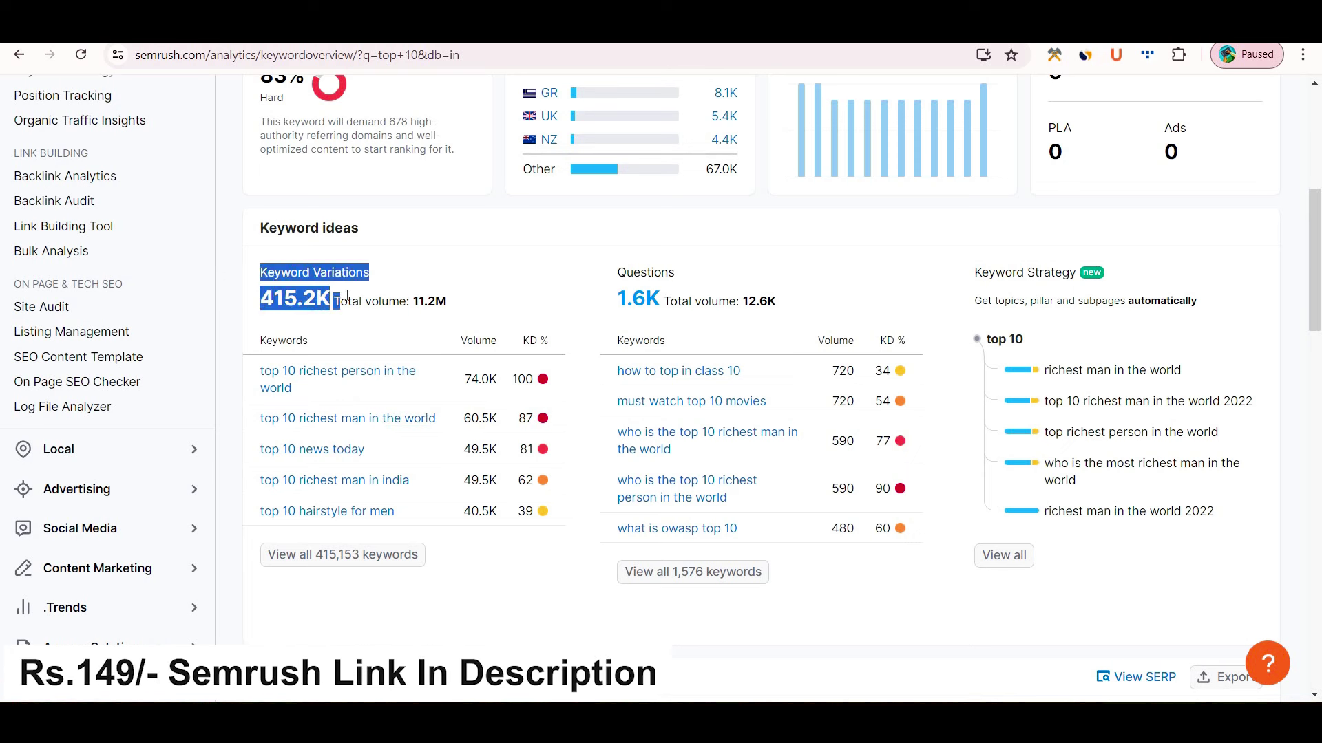
{"action": "left_click", "coordinate": [516, 281]}
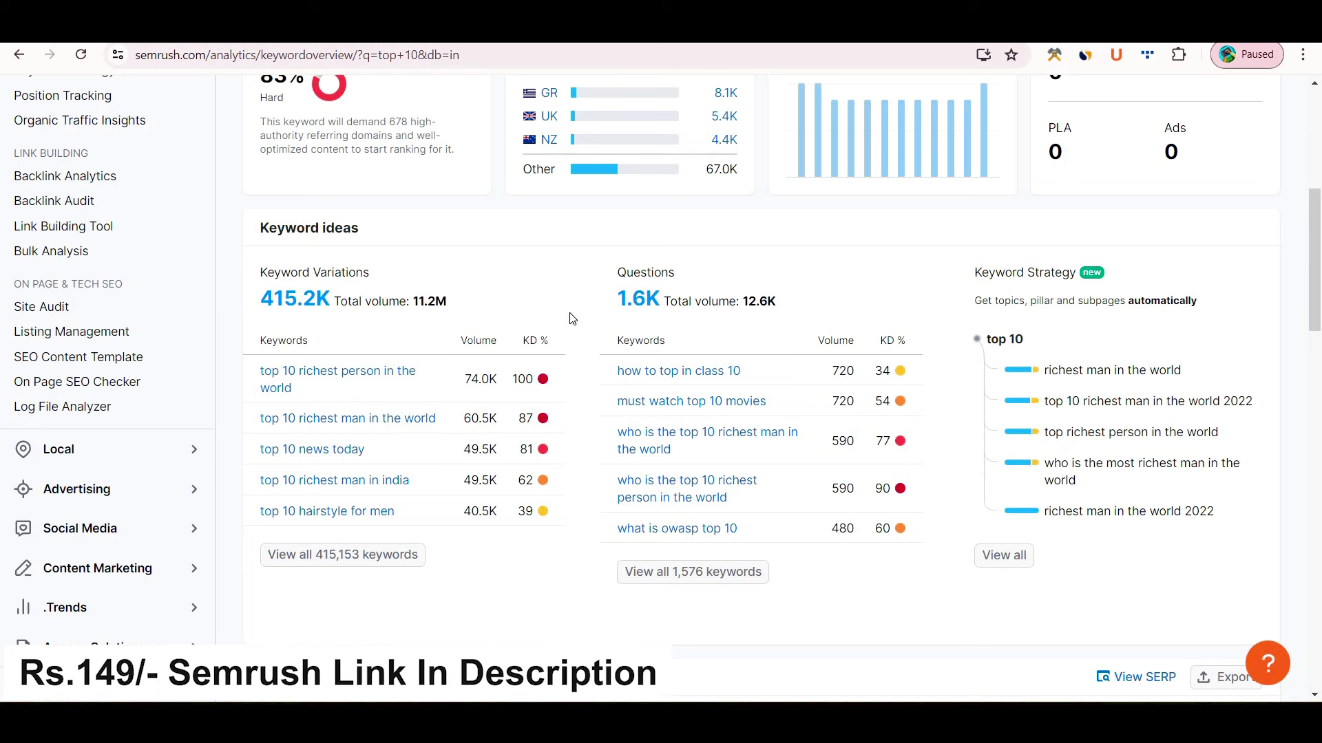
{"action": "double_click", "coordinate": [429, 301]}
{"action": "left_click", "coordinate": [240, 283]}
{"action": "left_click", "coordinate": [233, 281], "text": "shift"}
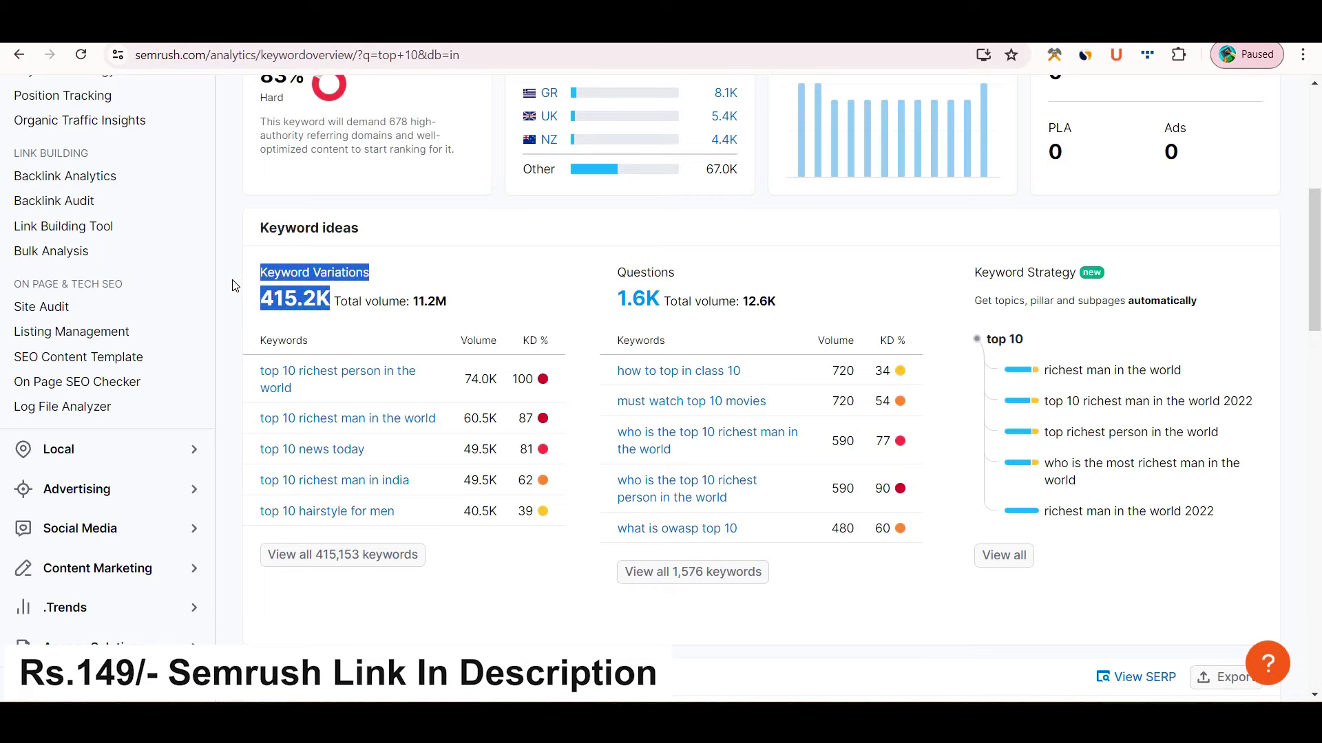
{"action": "key", "text": "shift+Up"}
{"action": "key", "text": "shift+Up"}
{"action": "key", "text": "shift+Up"}
{"action": "key", "text": "shift+Up"}
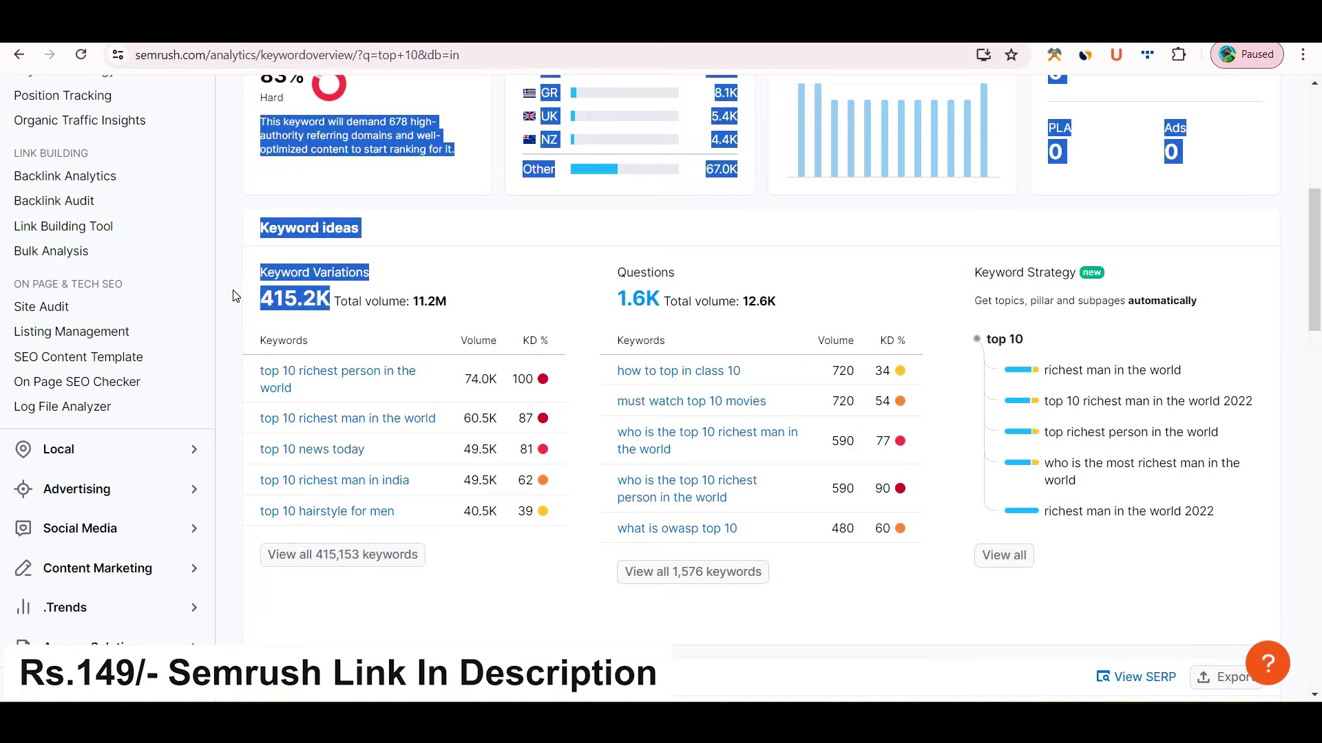
{"action": "left_click", "coordinate": [233, 296]}
{"action": "scroll", "coordinate": [233, 296], "scroll_direction": "up", "scroll_amount": 6}
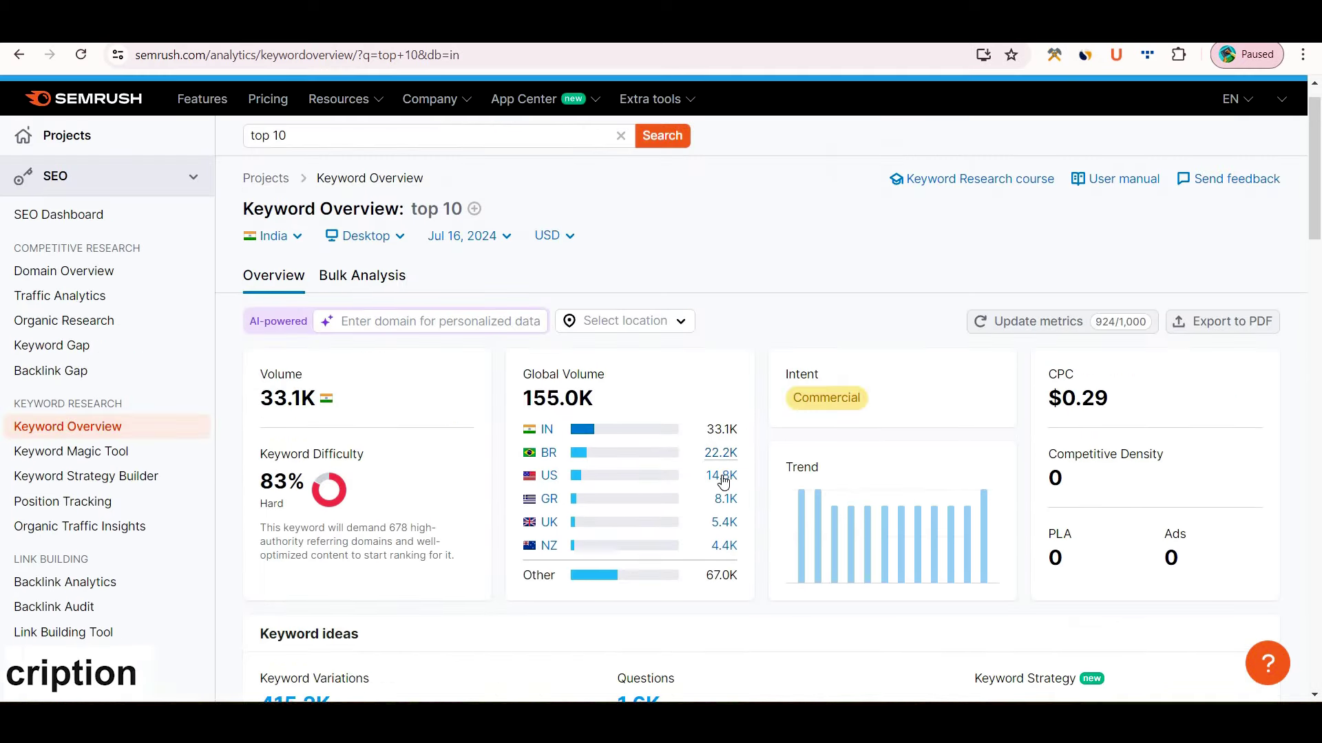
- Return the "top 10" overview to United States data and open the full list of its keyword variations
{"action": "left_click", "coordinate": [724, 481]}
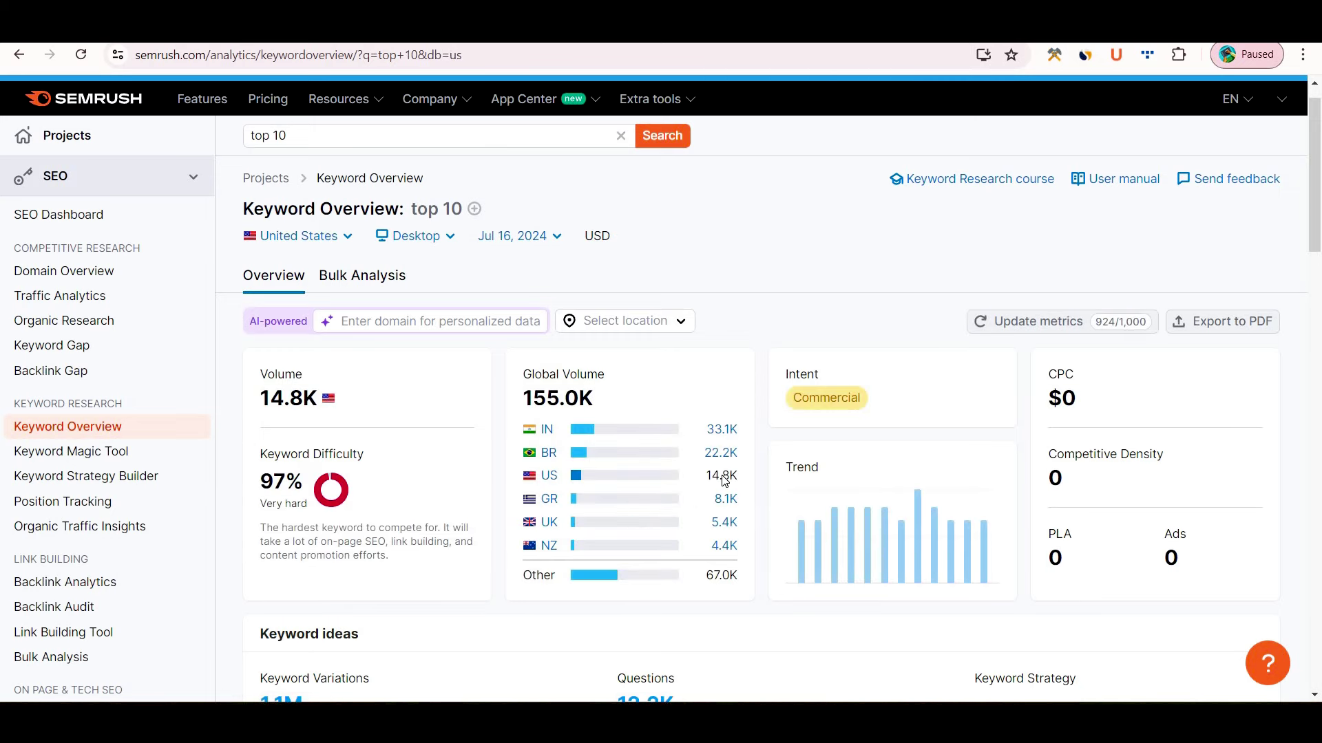
{"action": "scroll", "coordinate": [724, 481], "scroll_direction": "down", "scroll_amount": 3}
{"action": "scroll", "coordinate": [724, 481], "scroll_direction": "down", "scroll_amount": 4}
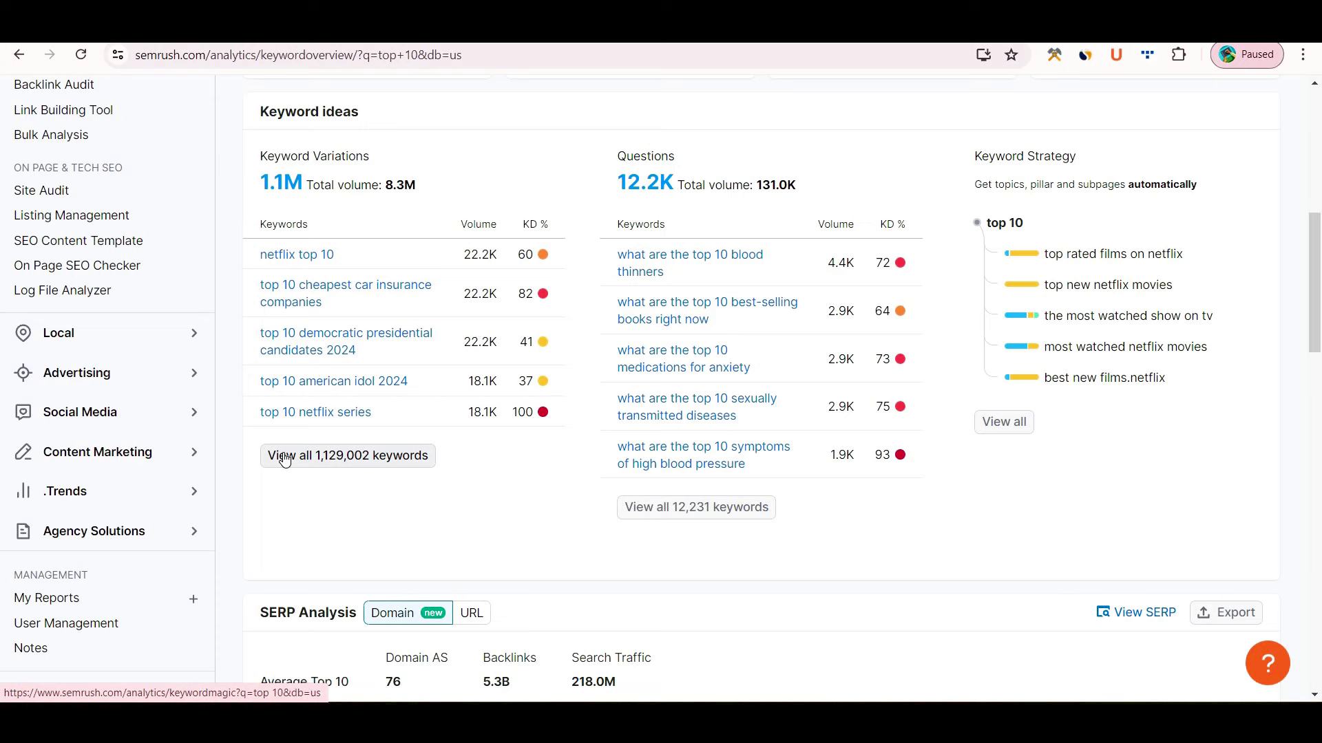
{"action": "left_click", "coordinate": [285, 459]}
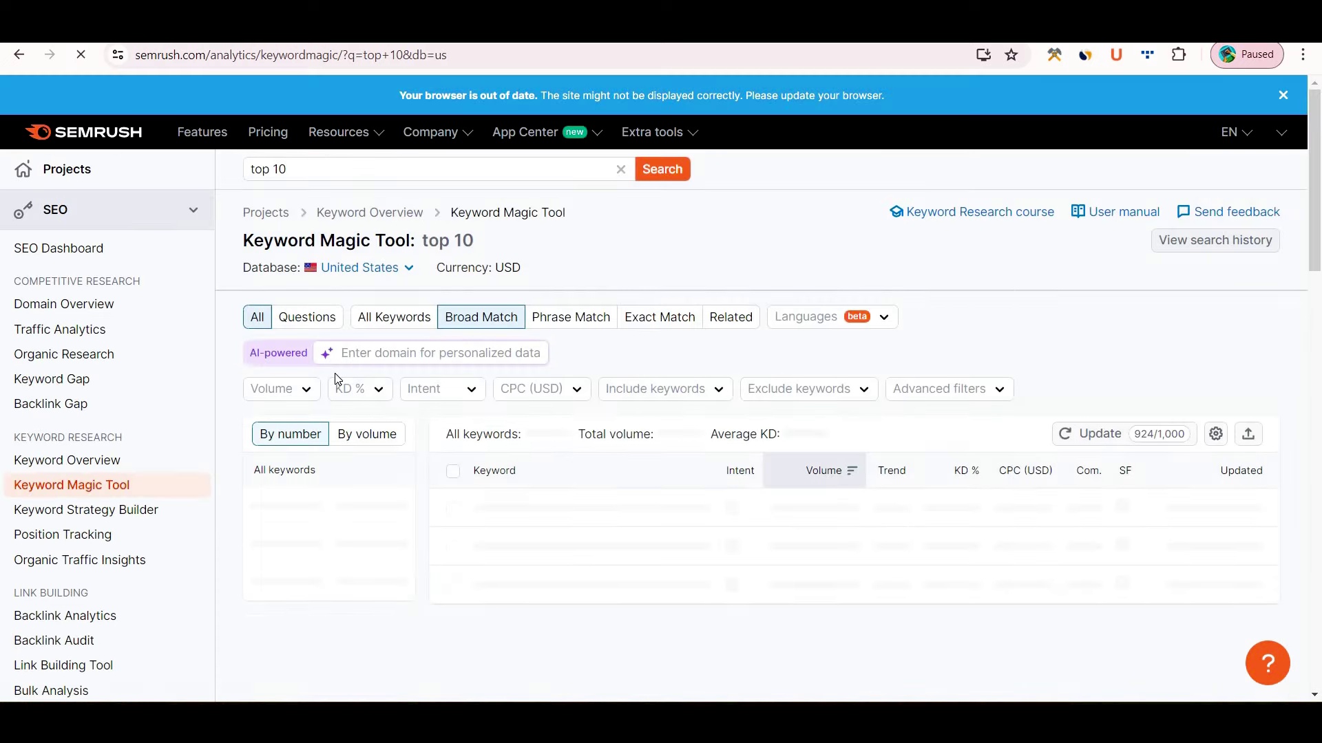
- Filter the "top 10" keyword list by keyword difficulty to Very easy (0–14%)
{"action": "scroll", "coordinate": [351, 390], "scroll_direction": "down", "scroll_amount": 3}
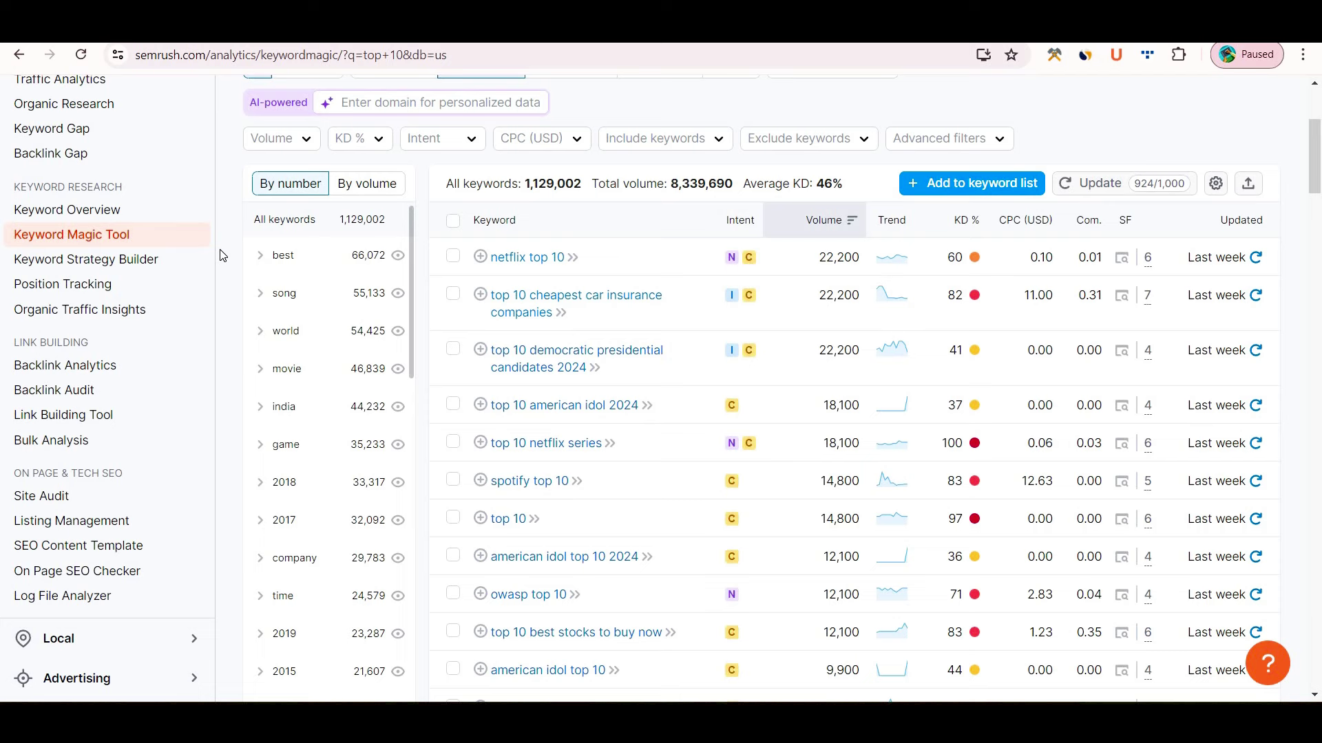
{"action": "scroll", "coordinate": [290, 213], "scroll_direction": "up", "scroll_amount": 1}
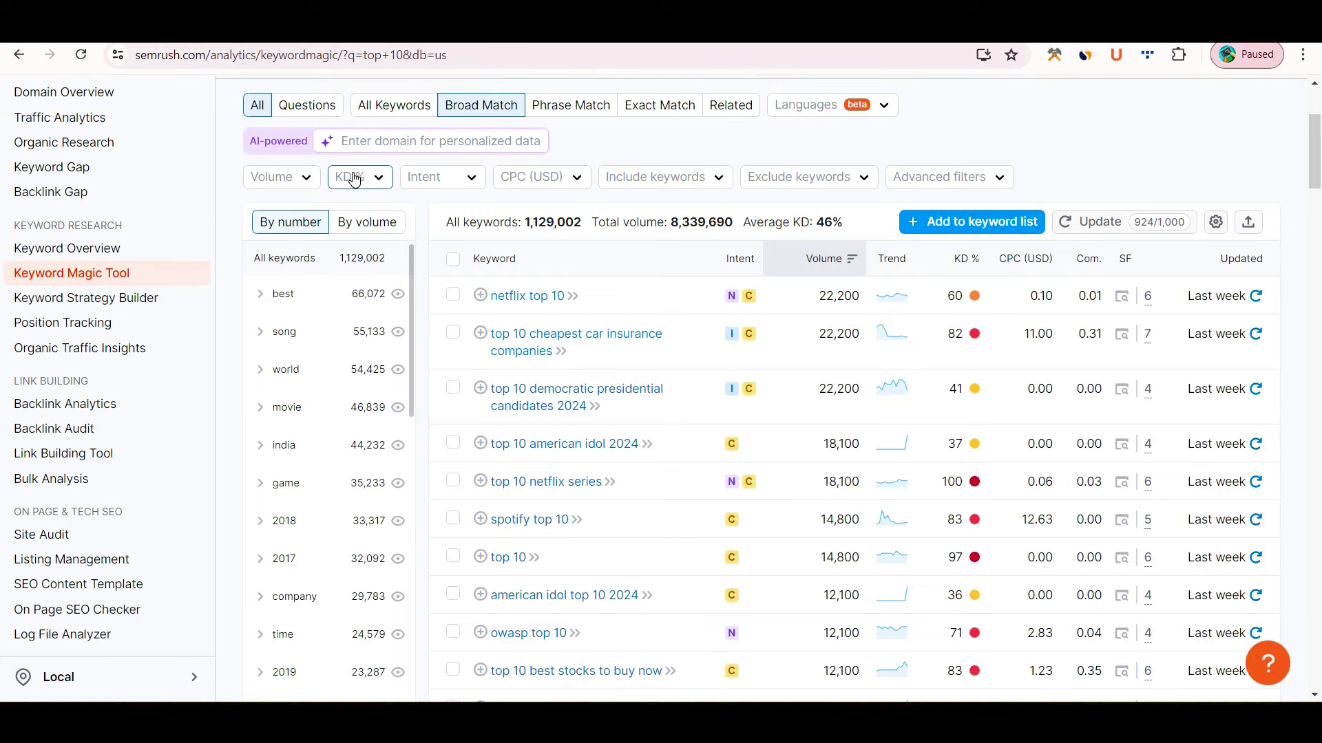
{"action": "left_click", "coordinate": [352, 177]}
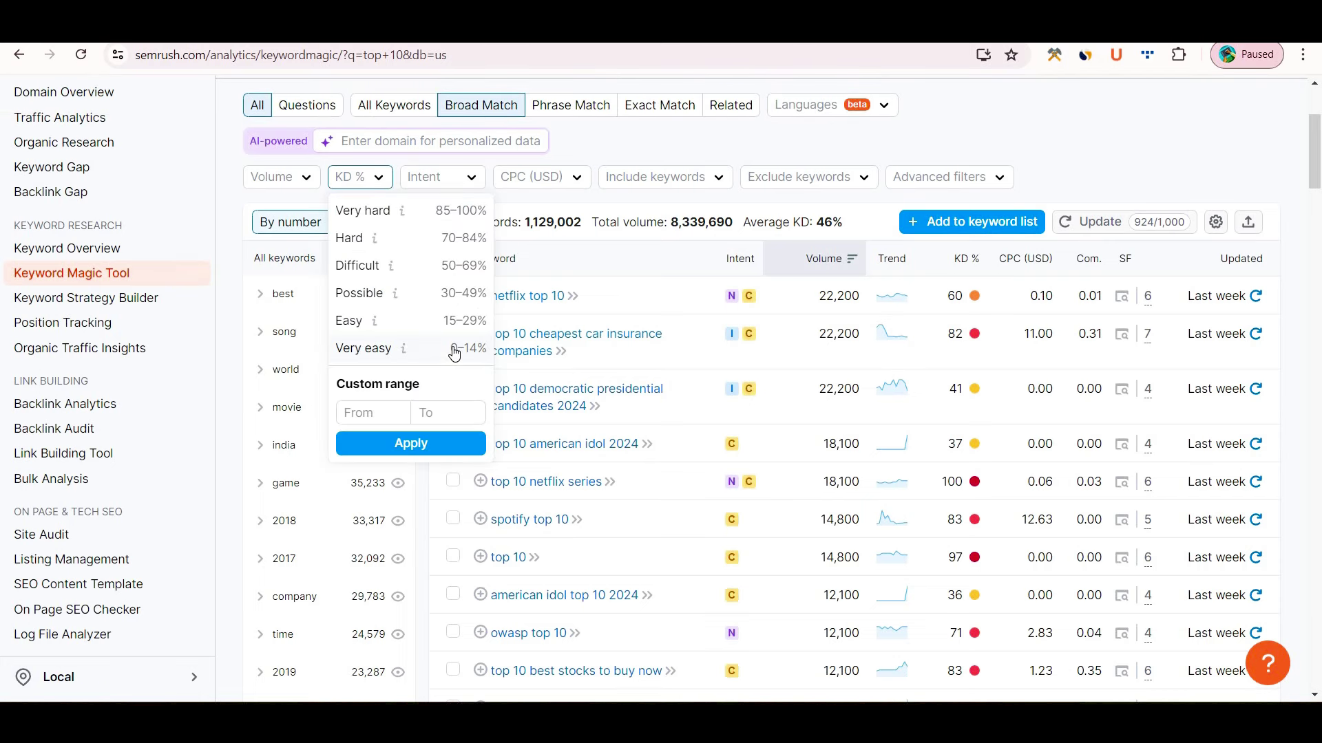
{"action": "left_click", "coordinate": [454, 353]}
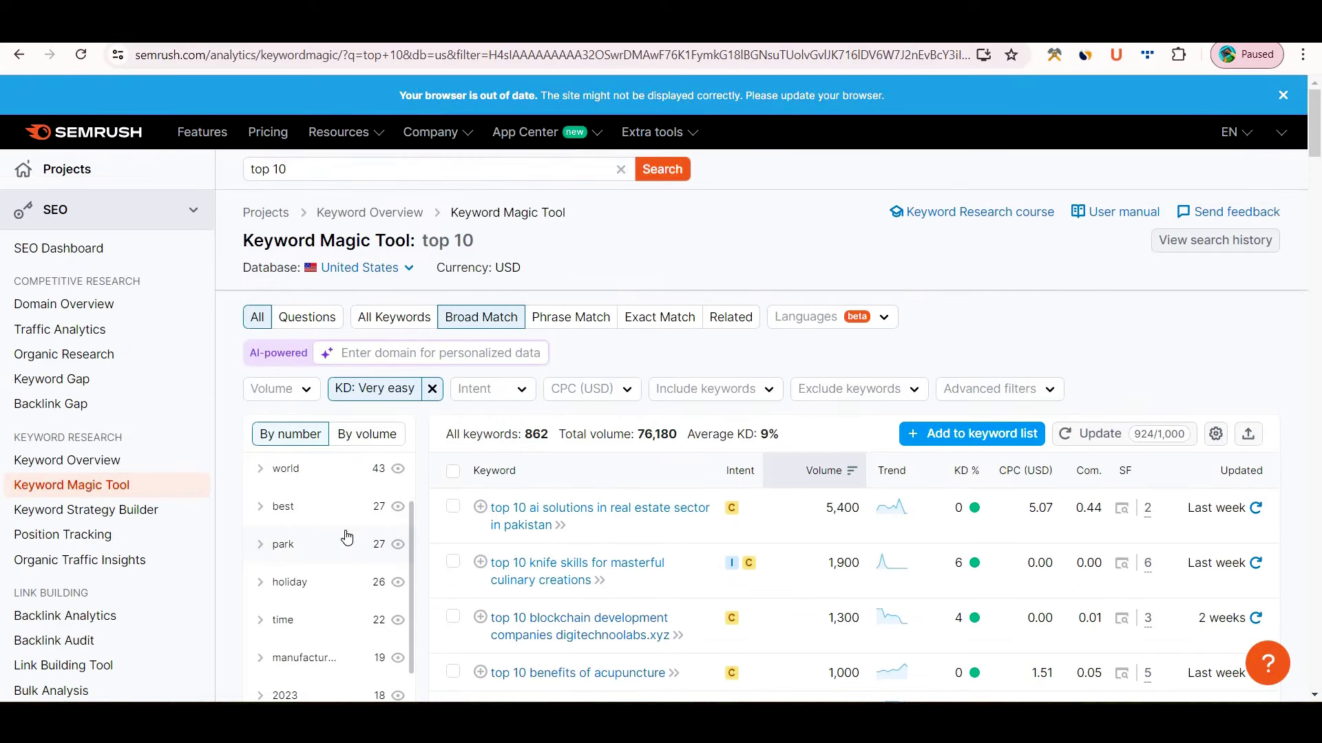
- Look through the filtered very easy keywords, comparing topics, volumes, difficulty and CPC for a suitable "top 10" blog topic
{"action": "scroll", "coordinate": [230, 529], "scroll_direction": "down", "scroll_amount": 3}
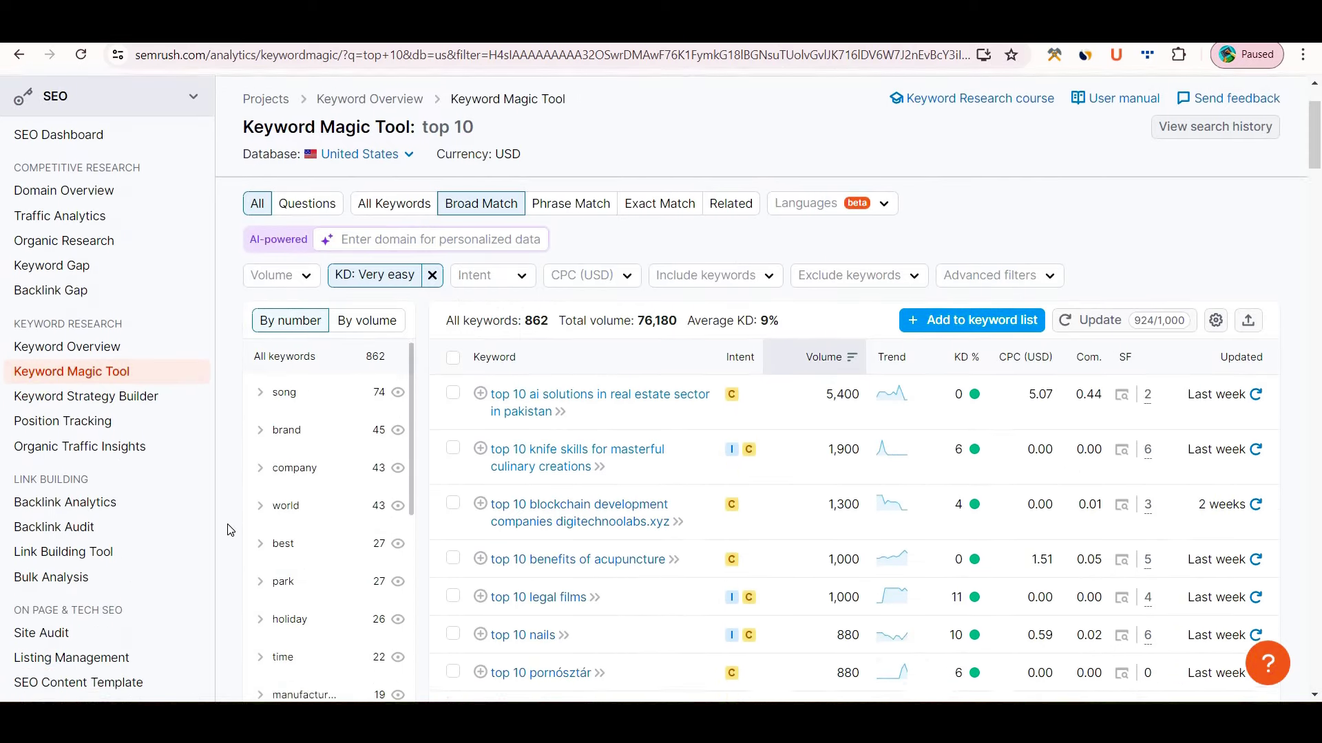
{"action": "scroll", "coordinate": [230, 529], "scroll_direction": "down", "scroll_amount": 1}
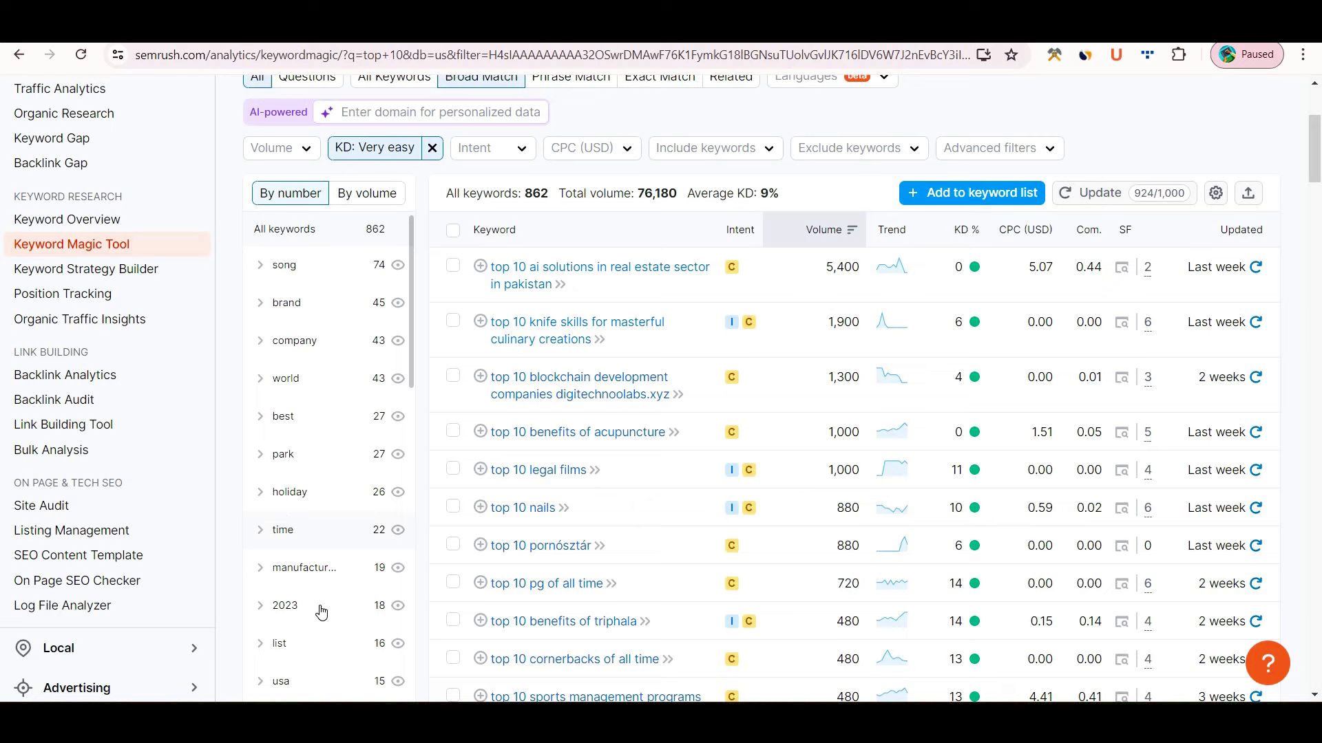
{"action": "scroll", "coordinate": [234, 589], "scroll_direction": "down", "scroll_amount": 2}
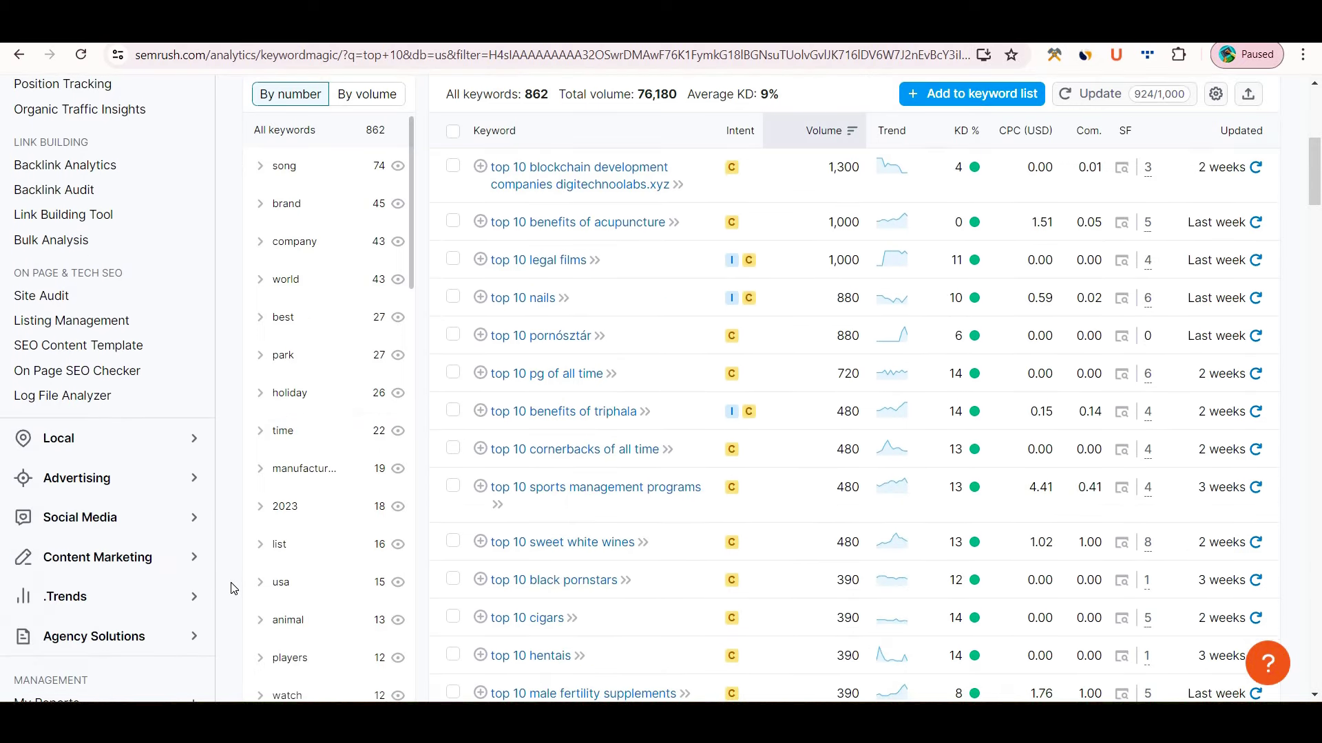
{"action": "scroll", "coordinate": [234, 588], "scroll_direction": "up", "scroll_amount": 3}
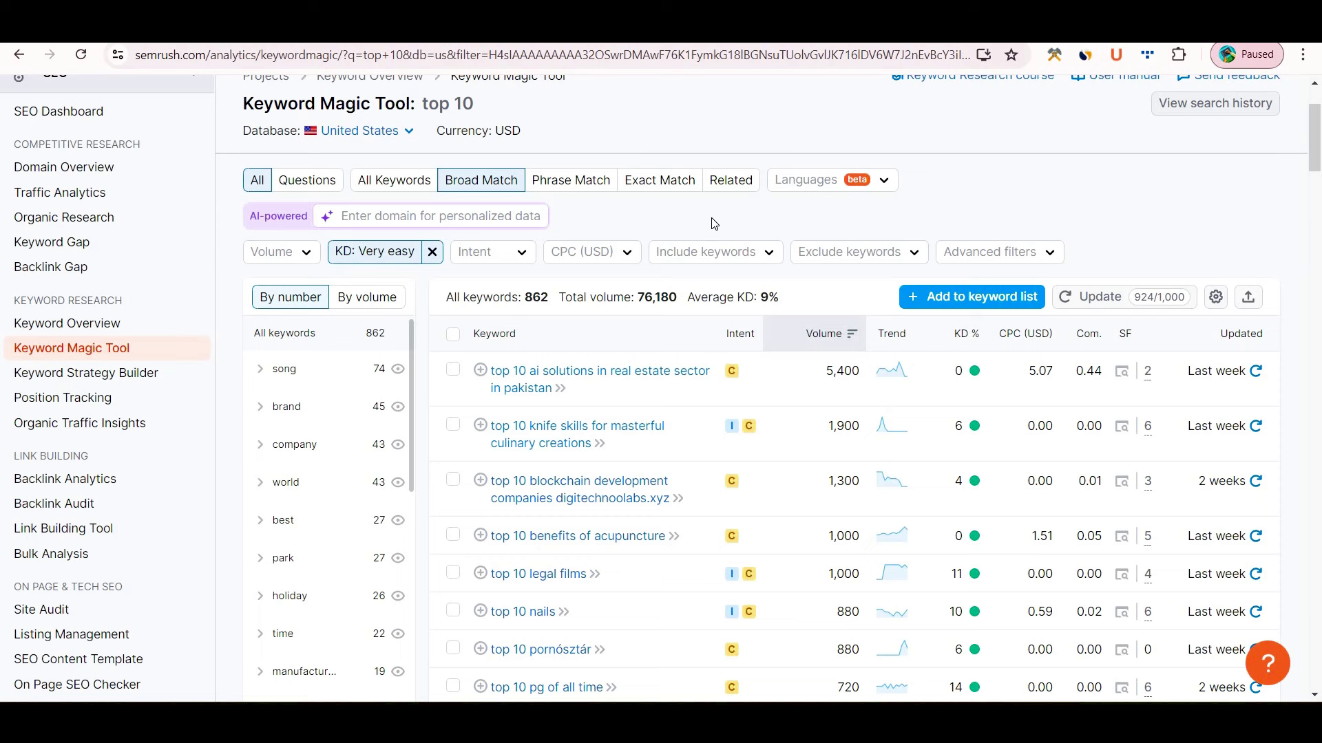
{"action": "scroll", "coordinate": [714, 223], "scroll_direction": "down", "scroll_amount": 15}
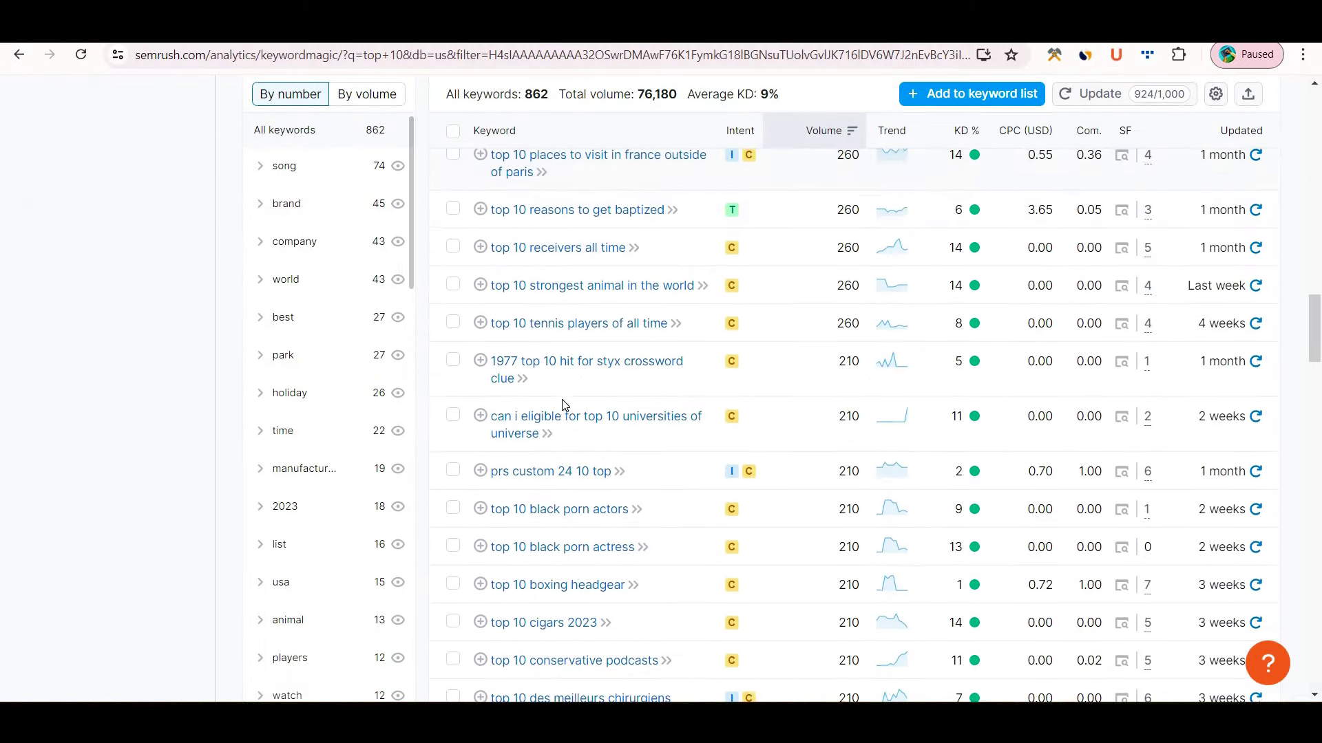
{"action": "scroll", "coordinate": [551, 330], "scroll_direction": "down", "scroll_amount": 1}
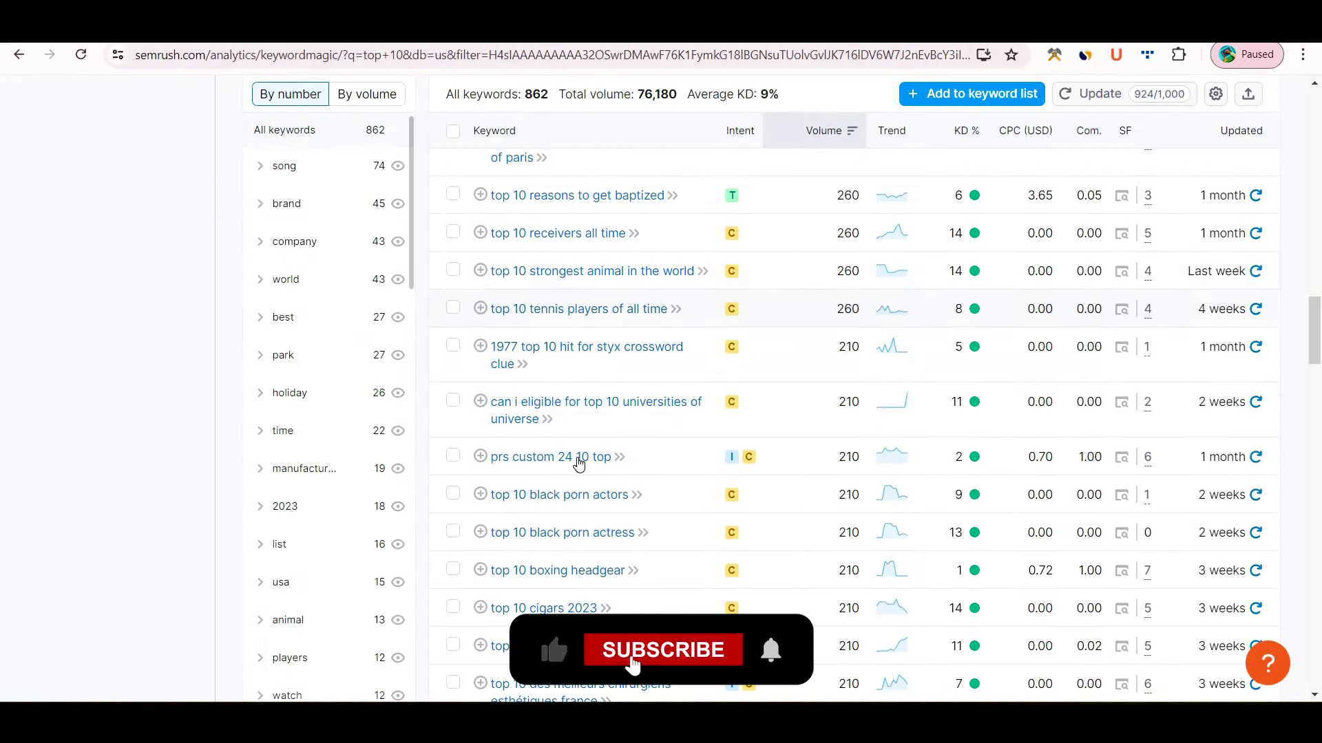
{"action": "scroll", "coordinate": [579, 458], "scroll_direction": "down", "scroll_amount": 1}
{"action": "scroll", "coordinate": [578, 462], "scroll_direction": "down", "scroll_amount": 3}
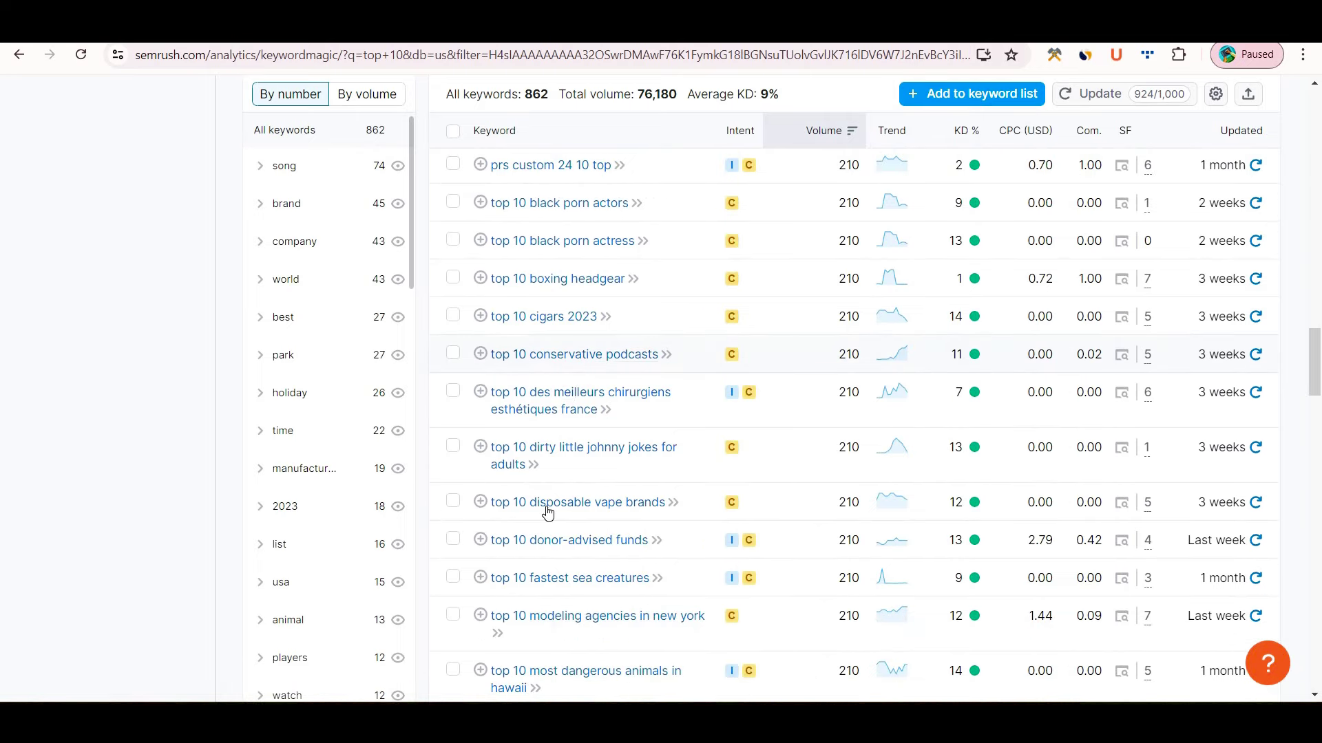
{"action": "scroll", "coordinate": [547, 513], "scroll_direction": "down", "scroll_amount": 1}
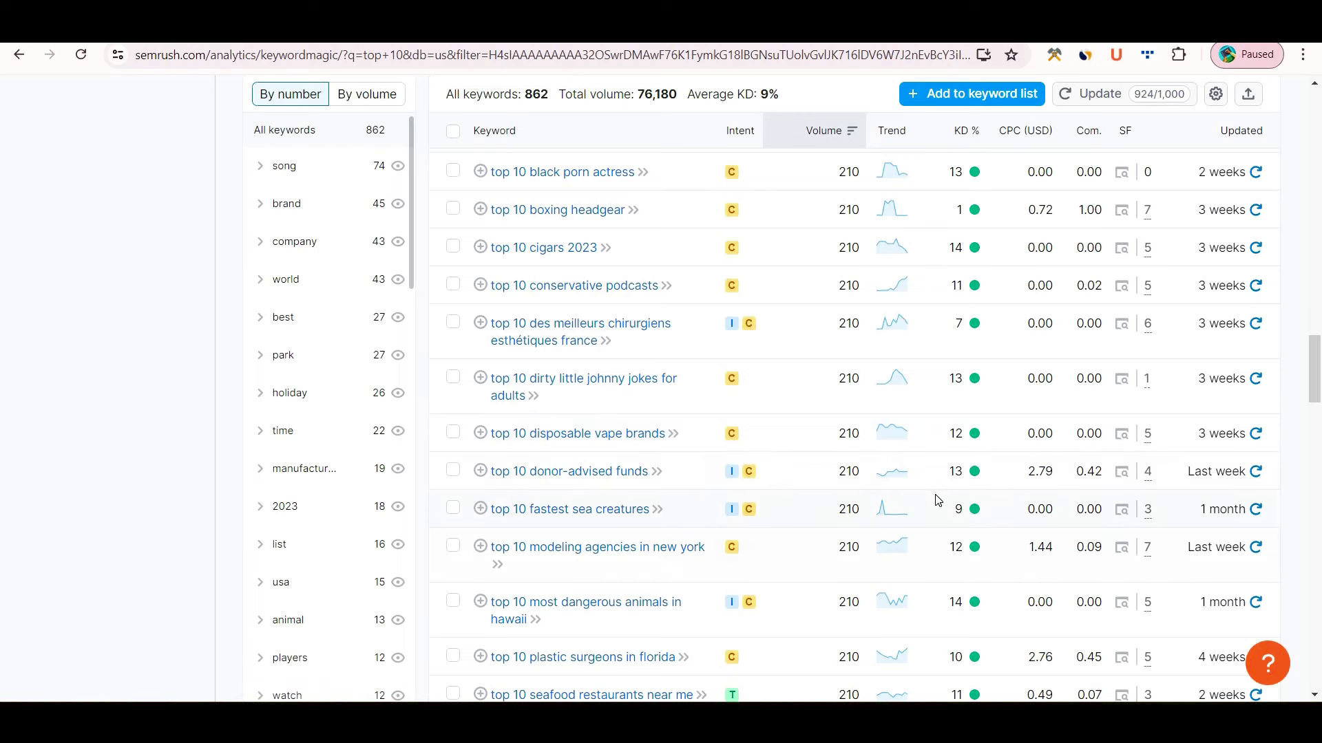
{"action": "scroll", "coordinate": [938, 500], "scroll_direction": "down", "scroll_amount": 2}
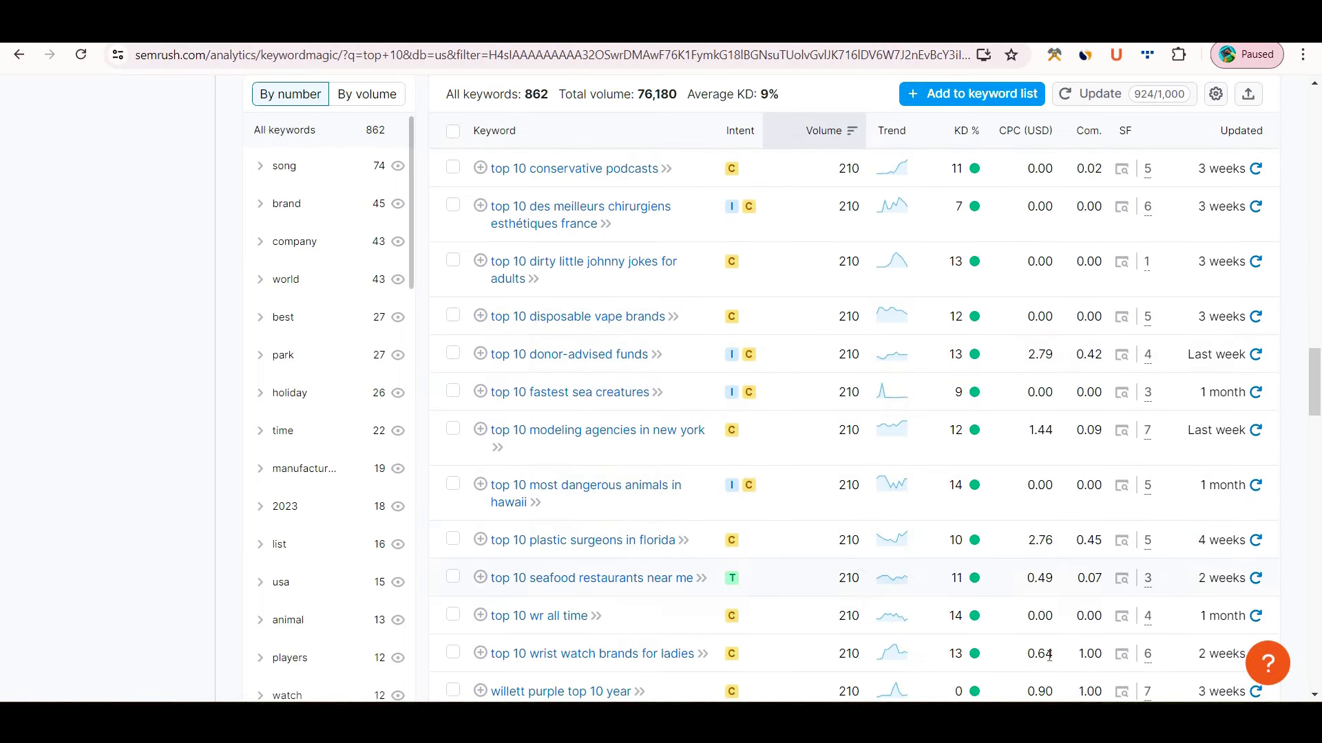
{"action": "scroll", "coordinate": [1049, 655], "scroll_direction": "down", "scroll_amount": 2}
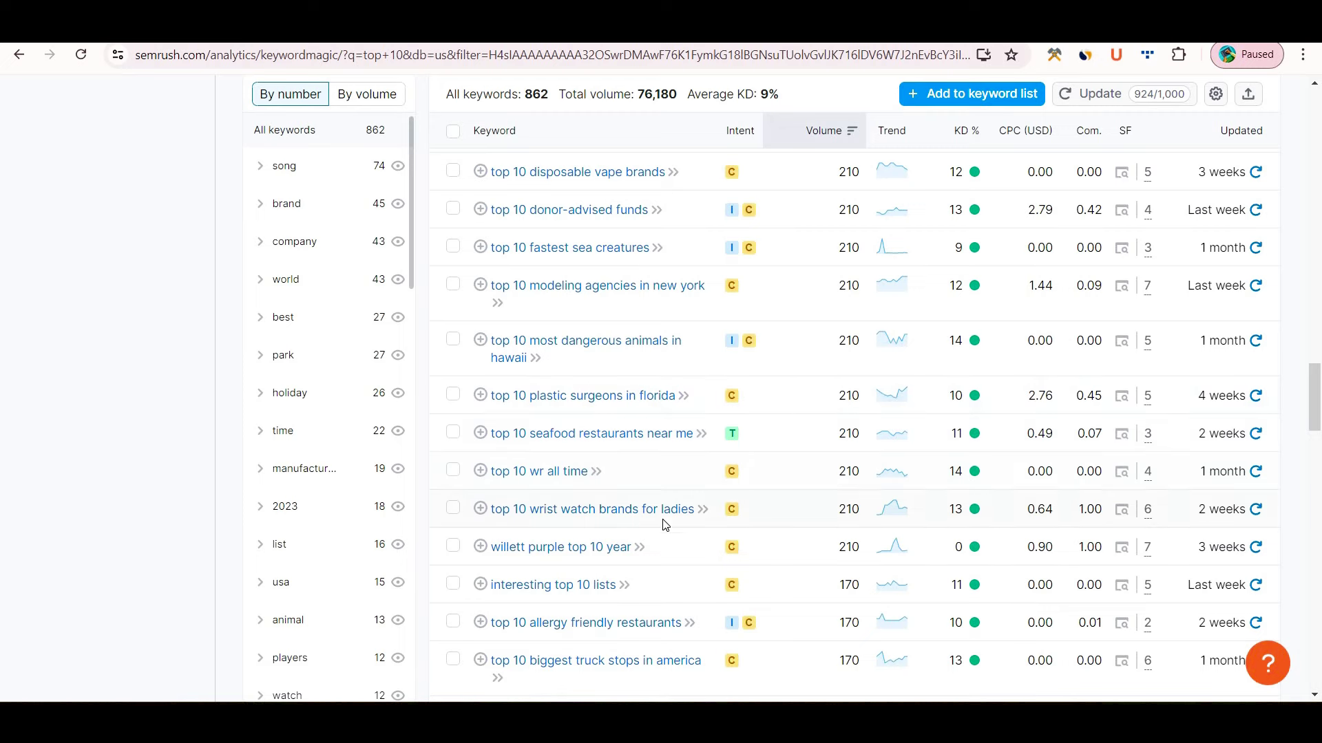
{"action": "scroll", "coordinate": [635, 643], "scroll_direction": "down", "scroll_amount": 2}
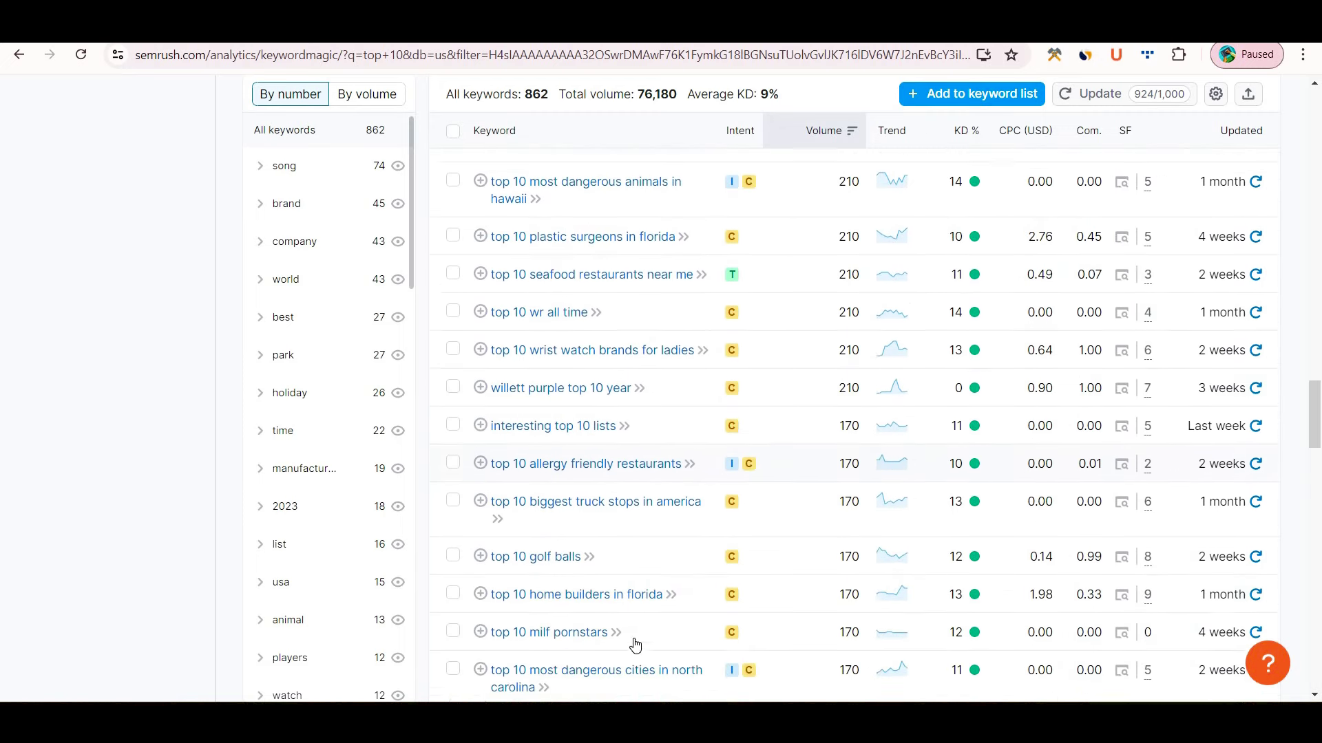
{"action": "scroll", "coordinate": [635, 643], "scroll_direction": "down", "scroll_amount": 2}
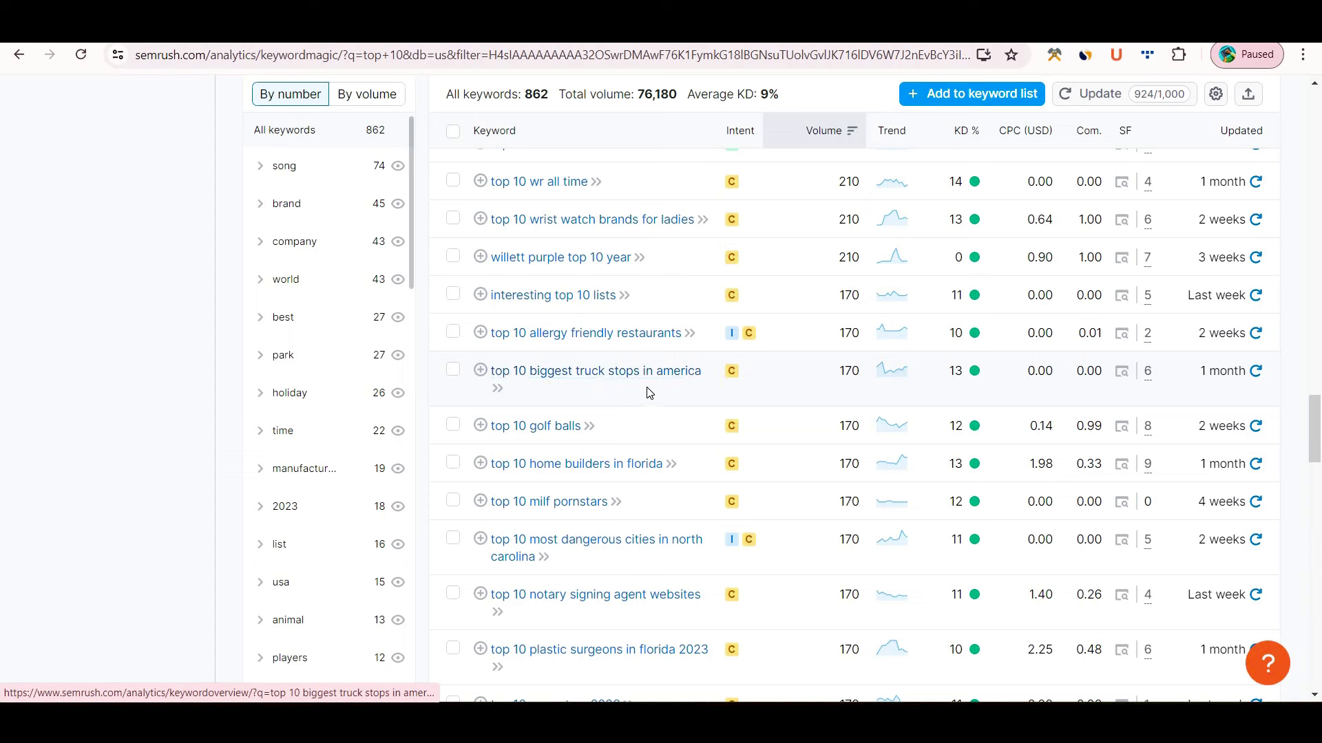
- Open the details for "top 10 biggest truck stops in america" and review the ranking pages' authority, domains and keywords in SERP Analysis
{"action": "left_click", "coordinate": [498, 391]}
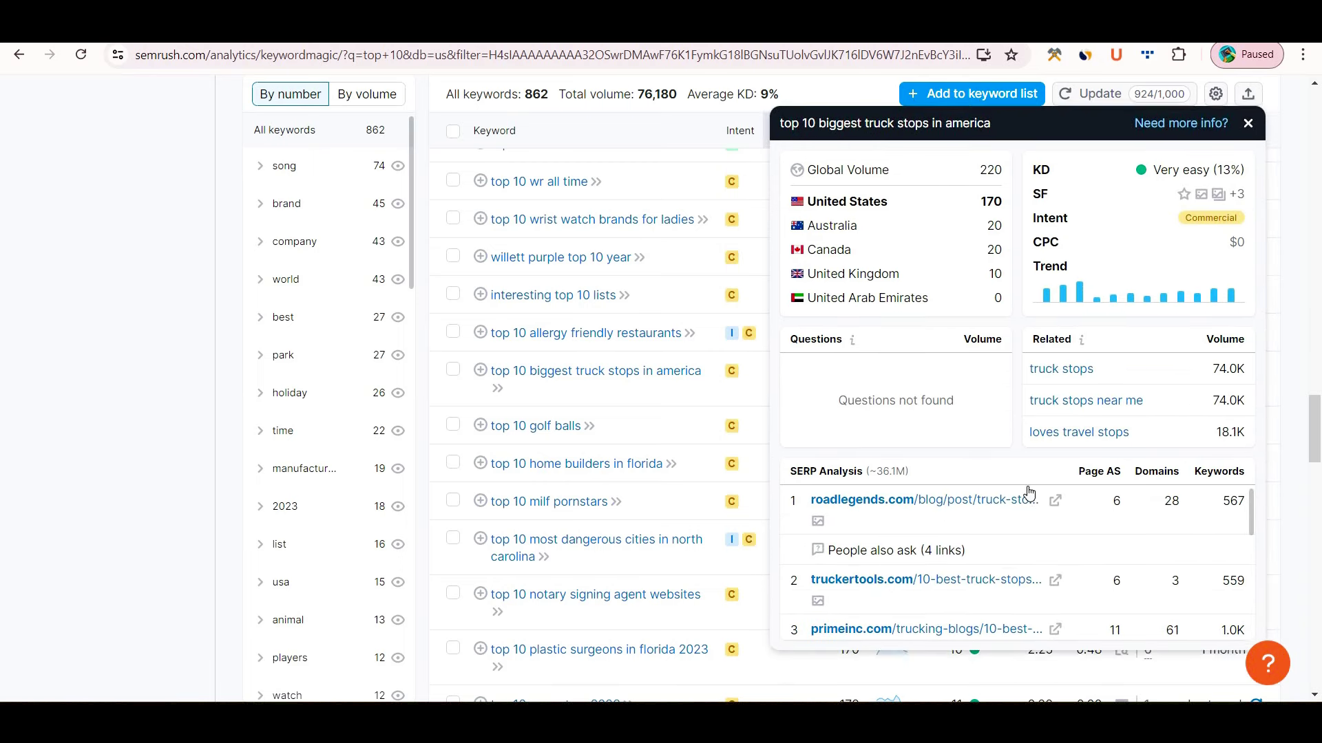
{"action": "scroll", "coordinate": [1091, 539], "scroll_direction": "down", "scroll_amount": 2}
{"action": "scroll", "coordinate": [1091, 539], "scroll_direction": "down", "scroll_amount": 2}
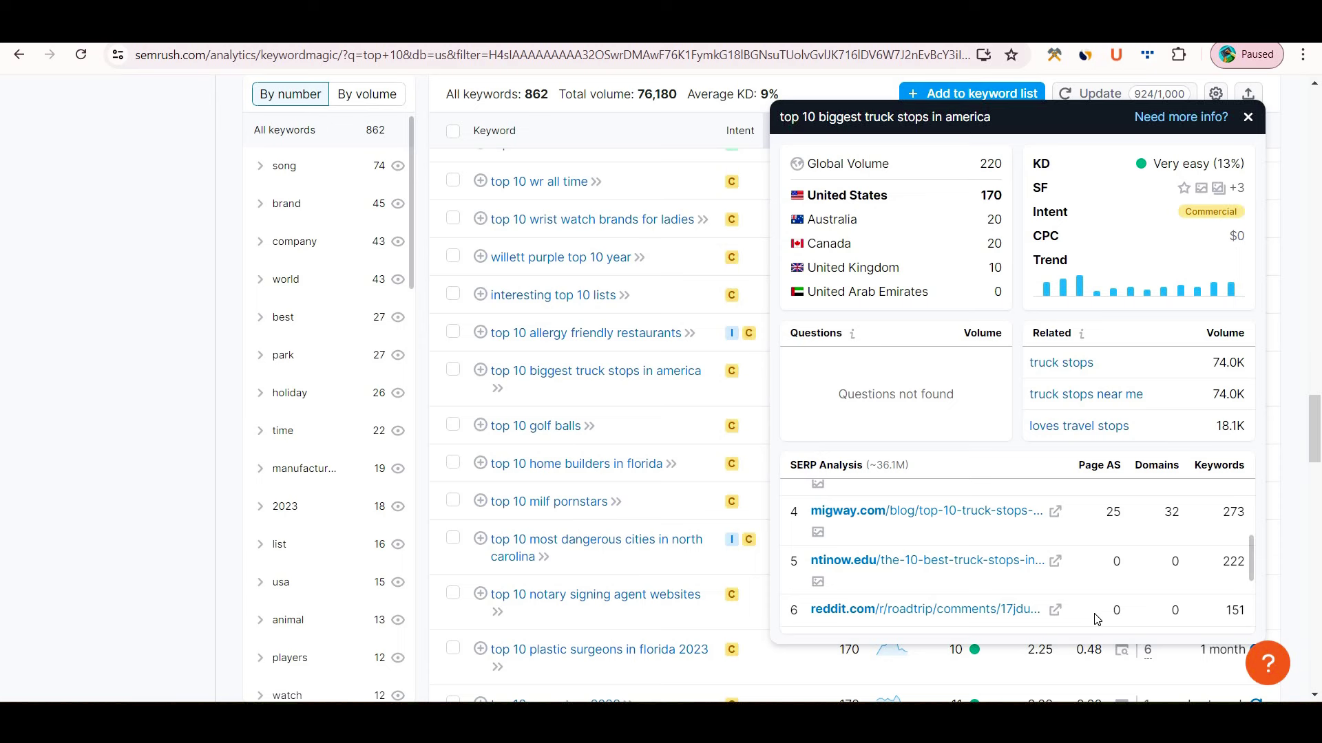
{"action": "scroll", "coordinate": [1097, 619], "scroll_direction": "up", "scroll_amount": 3}
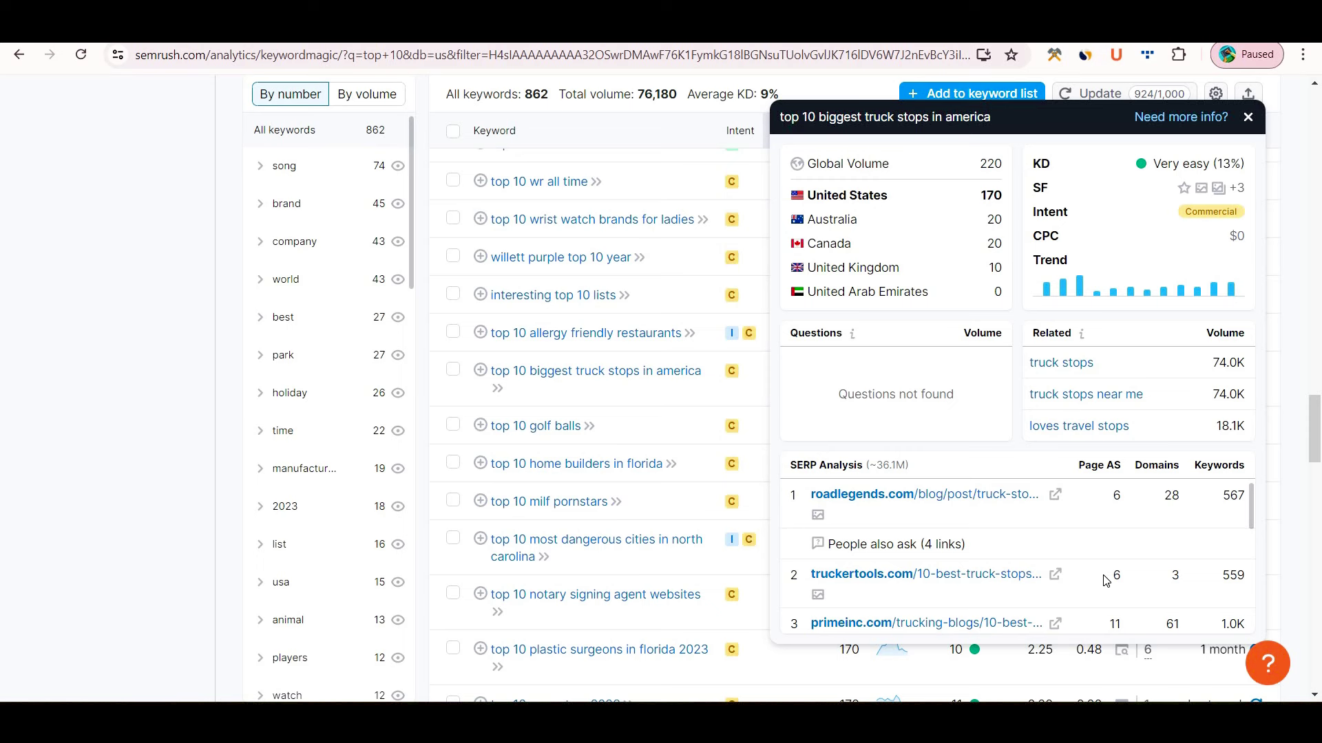
{"action": "scroll", "coordinate": [1105, 580], "scroll_direction": "down", "scroll_amount": 3}
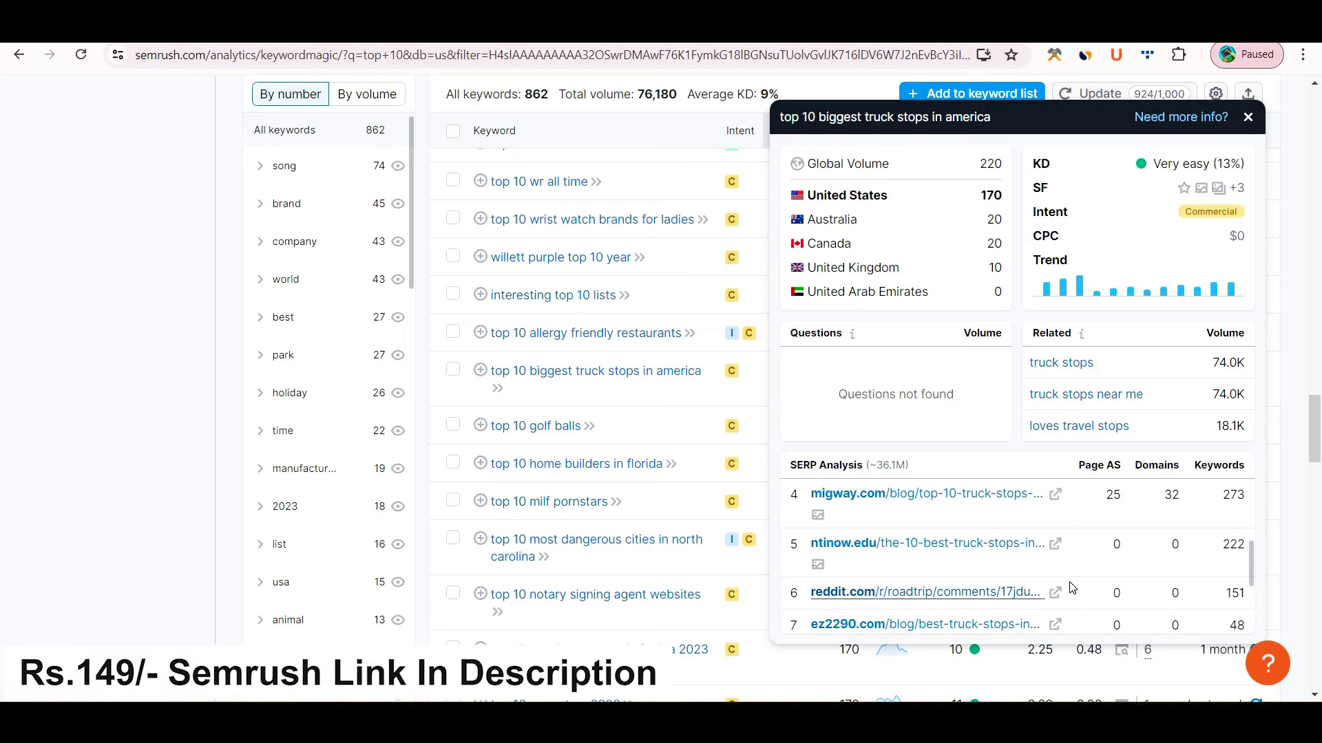
{"action": "scroll", "coordinate": [1053, 582], "scroll_direction": "up", "scroll_amount": 2}
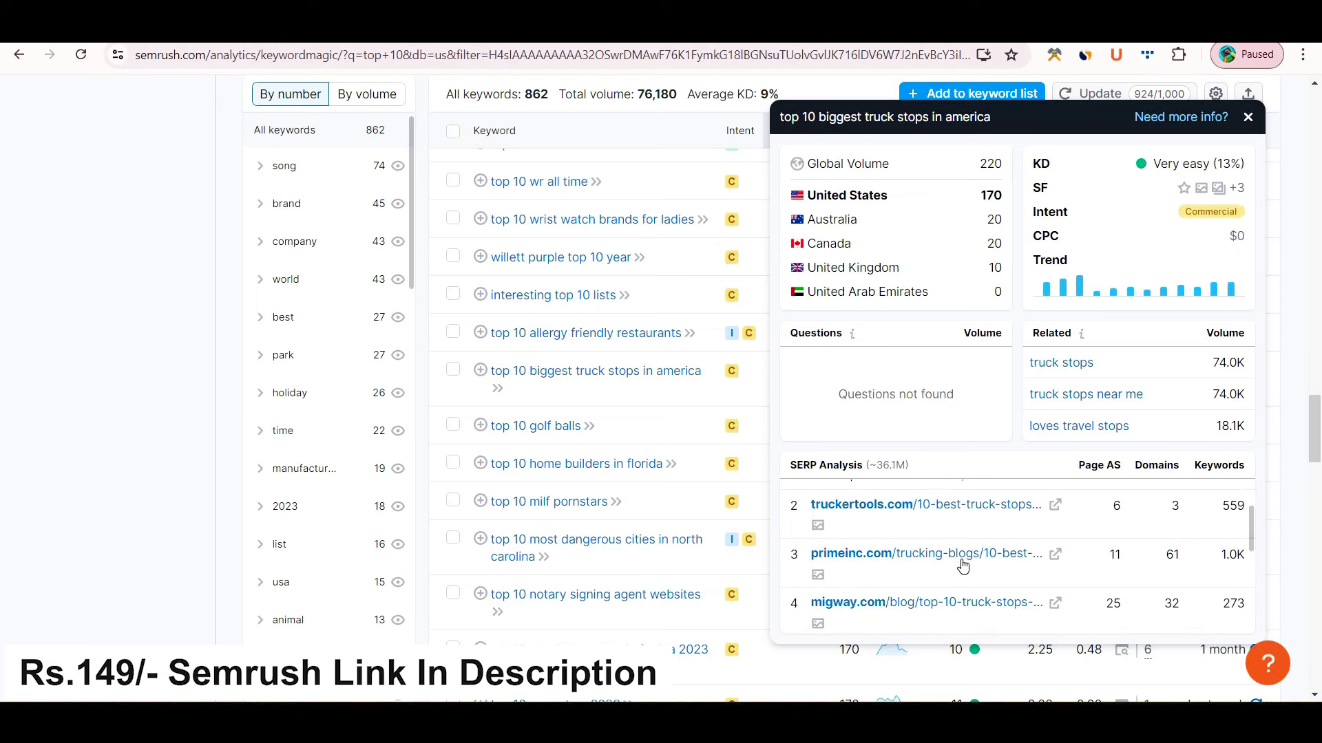
{"action": "scroll", "coordinate": [928, 568], "scroll_direction": "up", "scroll_amount": 1}
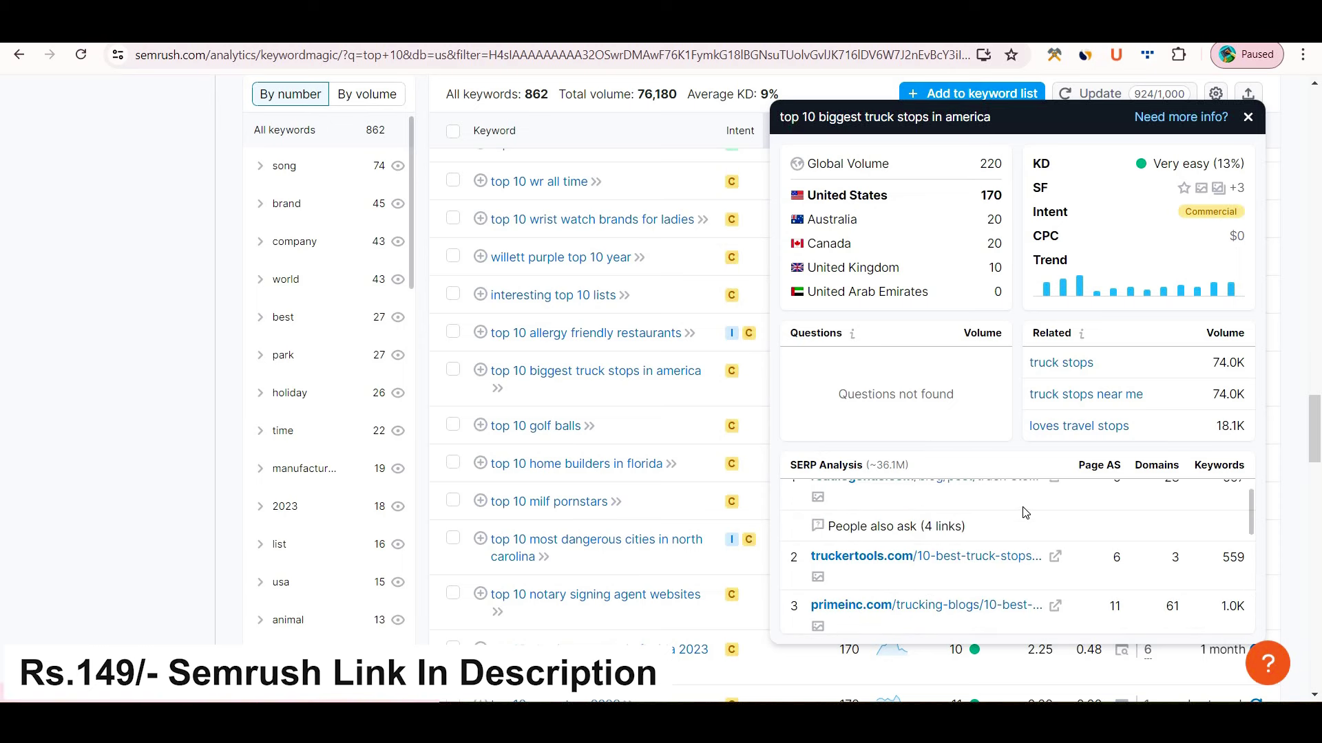
{"action": "scroll", "coordinate": [1026, 513], "scroll_direction": "up", "scroll_amount": 1}
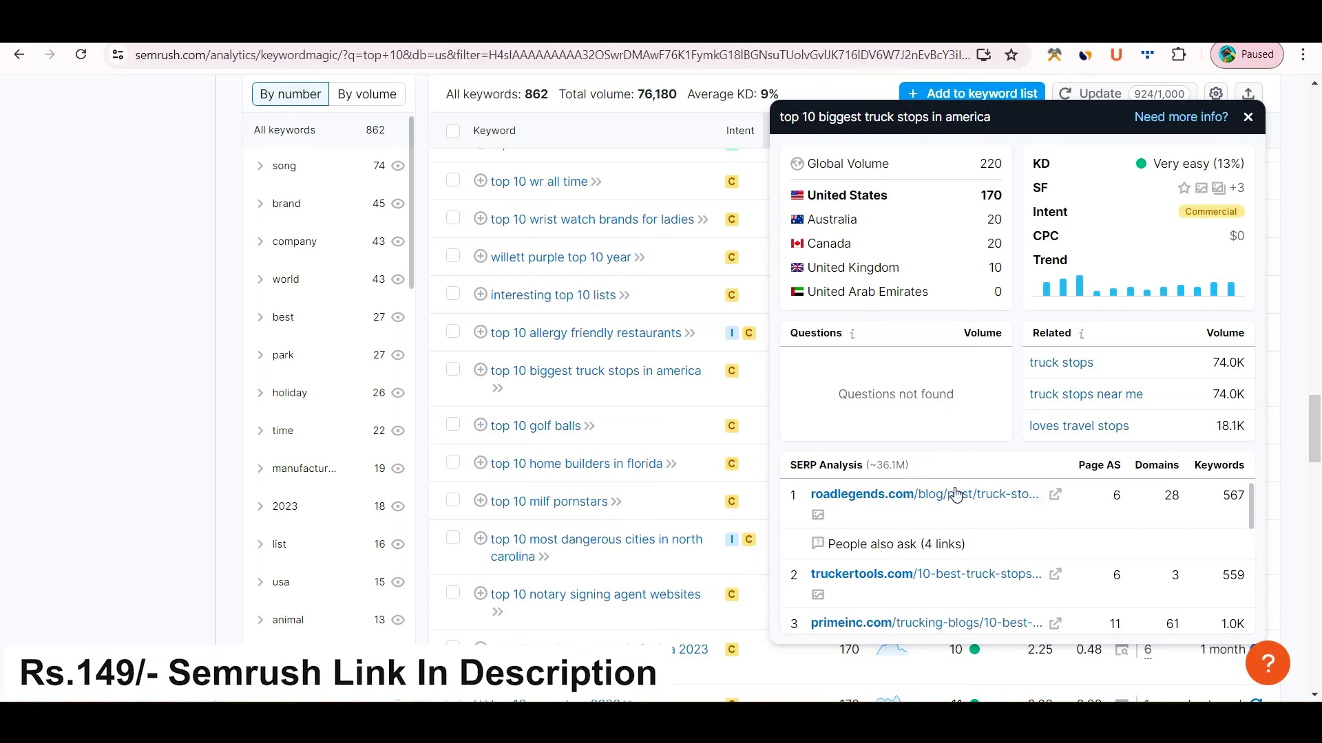
- Look through the remaining very easy "top 10" keywords on the first page and continue to the second page
{"action": "scroll", "coordinate": [146, 406], "scroll_direction": "down", "scroll_amount": 3}
{"action": "scroll", "coordinate": [146, 408], "scroll_direction": "down", "scroll_amount": 15}
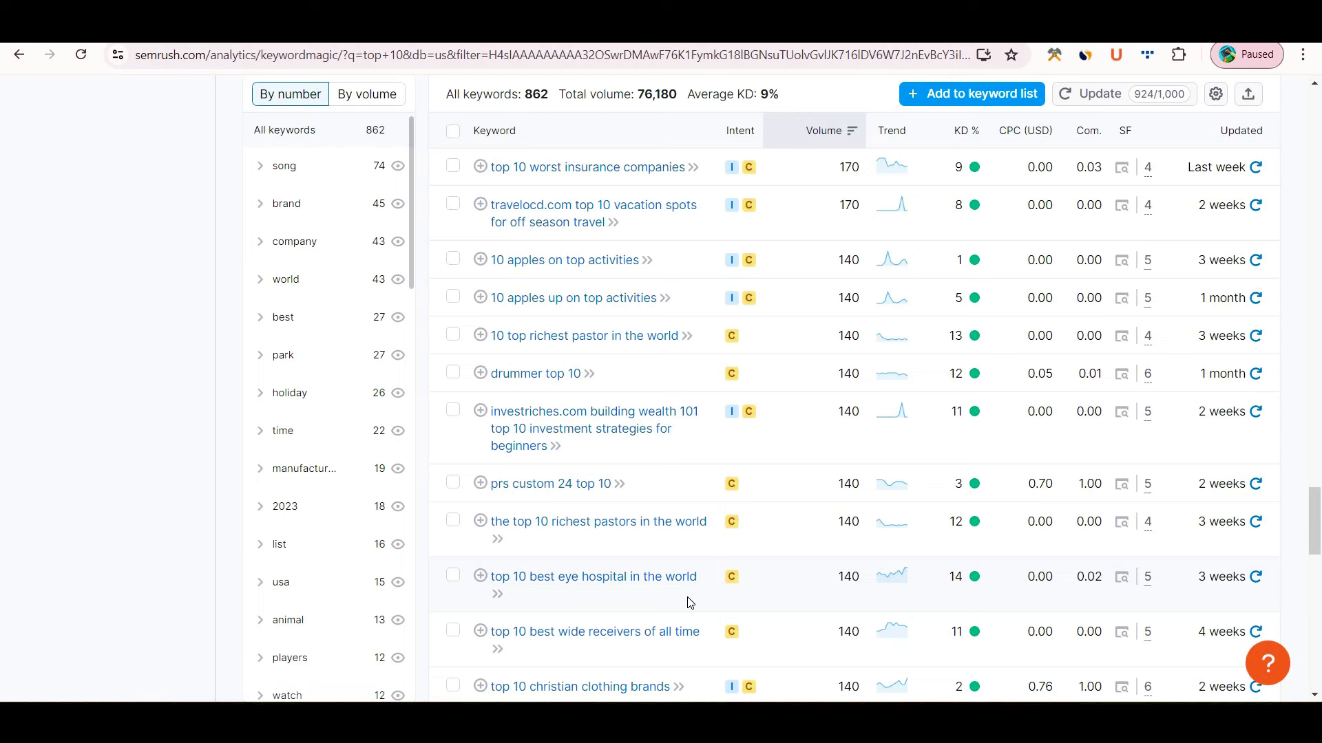
{"action": "scroll", "coordinate": [691, 603], "scroll_direction": "down", "scroll_amount": 3}
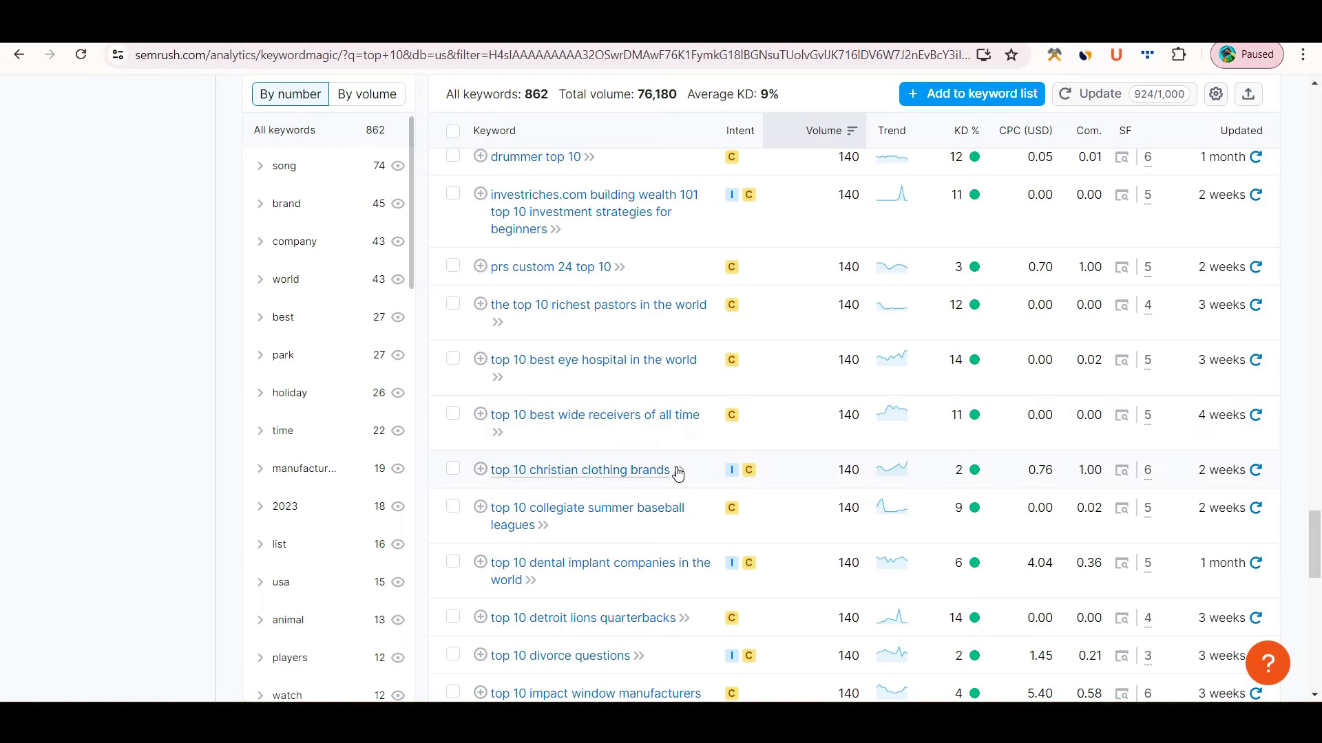
{"action": "scroll", "coordinate": [678, 472], "scroll_direction": "down", "scroll_amount": 8}
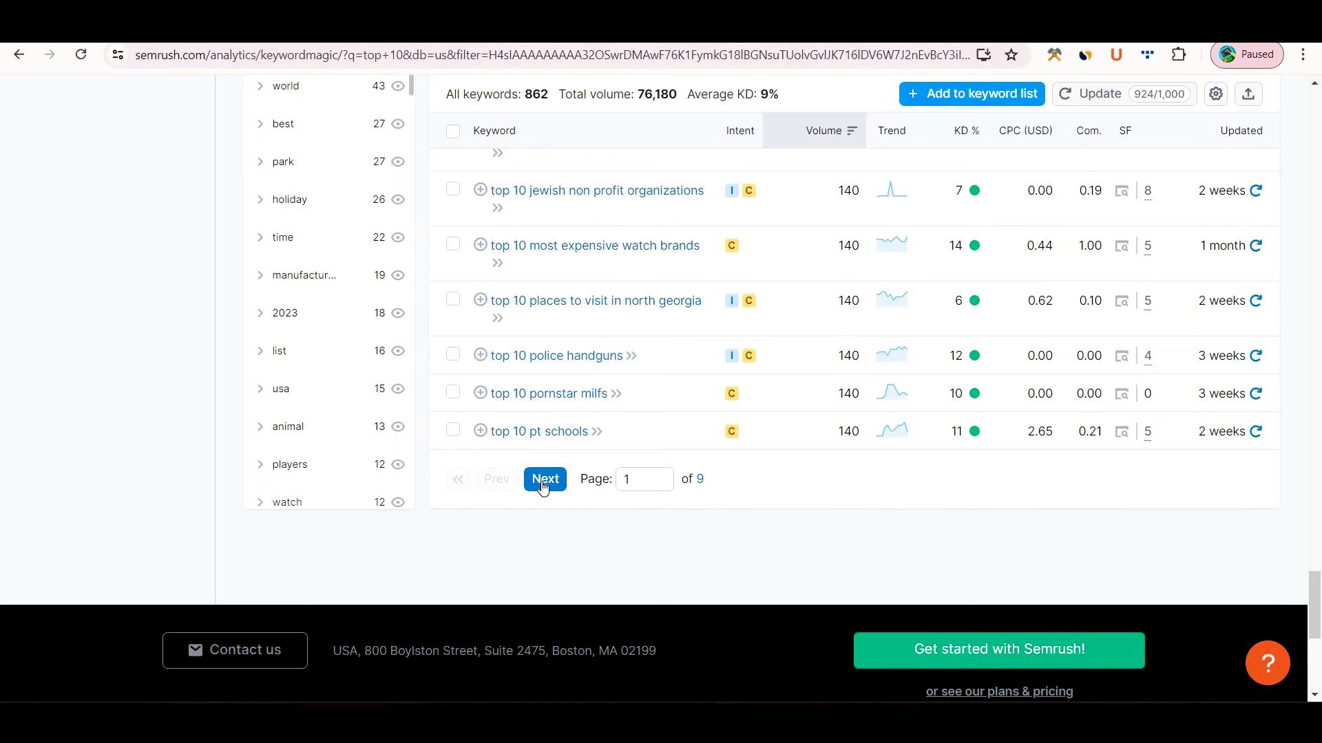
{"action": "left_click", "coordinate": [544, 480]}
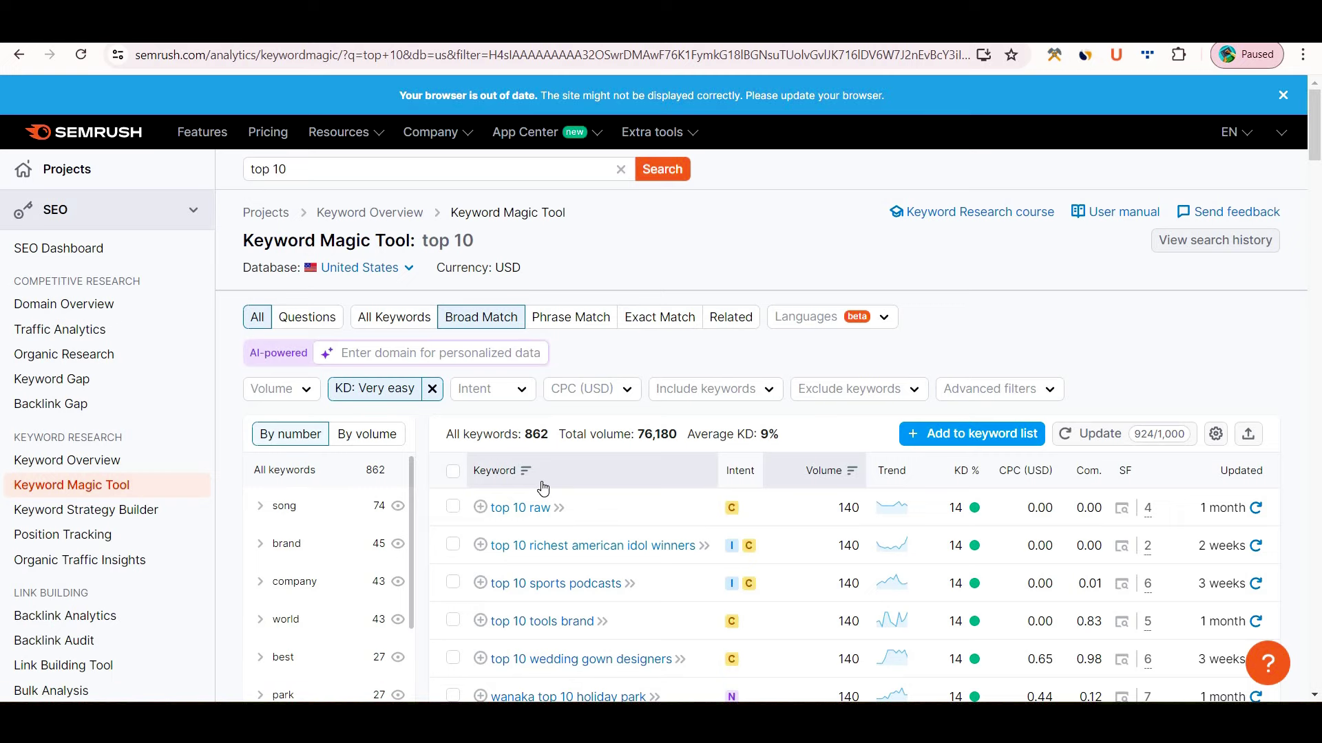
- Open the details for "top 10 best orthopedic work boots" and review the ranking pages' authority, domains and keywords in SERP Analysis
{"action": "scroll", "coordinate": [544, 488], "scroll_direction": "down", "scroll_amount": 5}
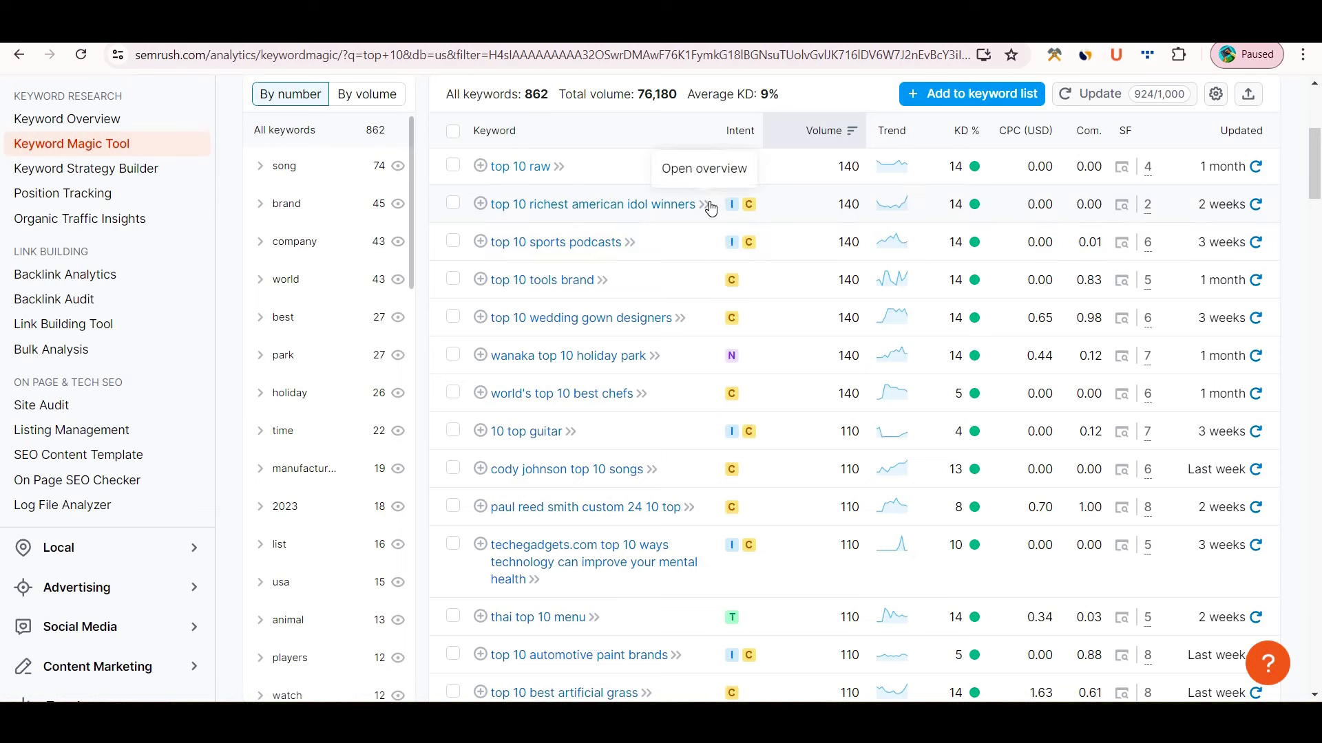
{"action": "mouse_move", "coordinate": [750, 210]}
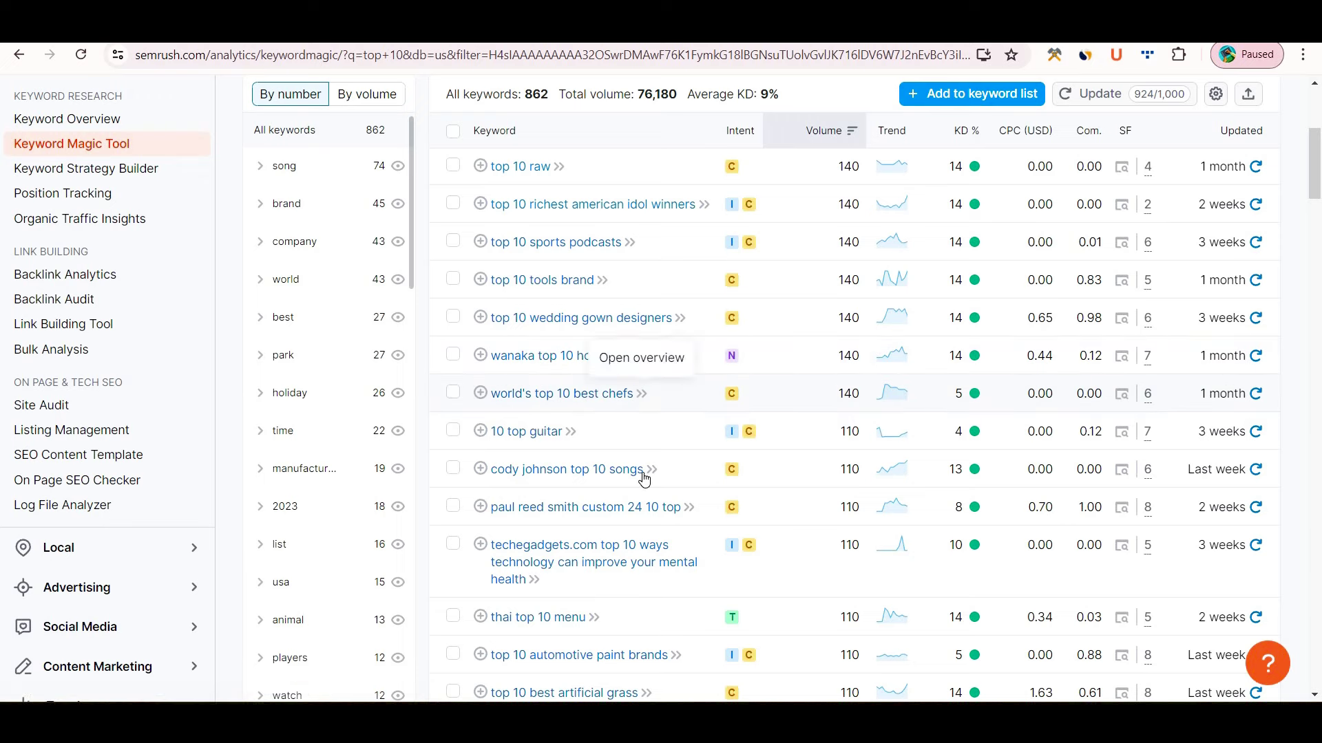
{"action": "scroll", "coordinate": [703, 515], "scroll_direction": "down", "scroll_amount": 3}
{"action": "scroll", "coordinate": [657, 577], "scroll_direction": "down", "scroll_amount": 1}
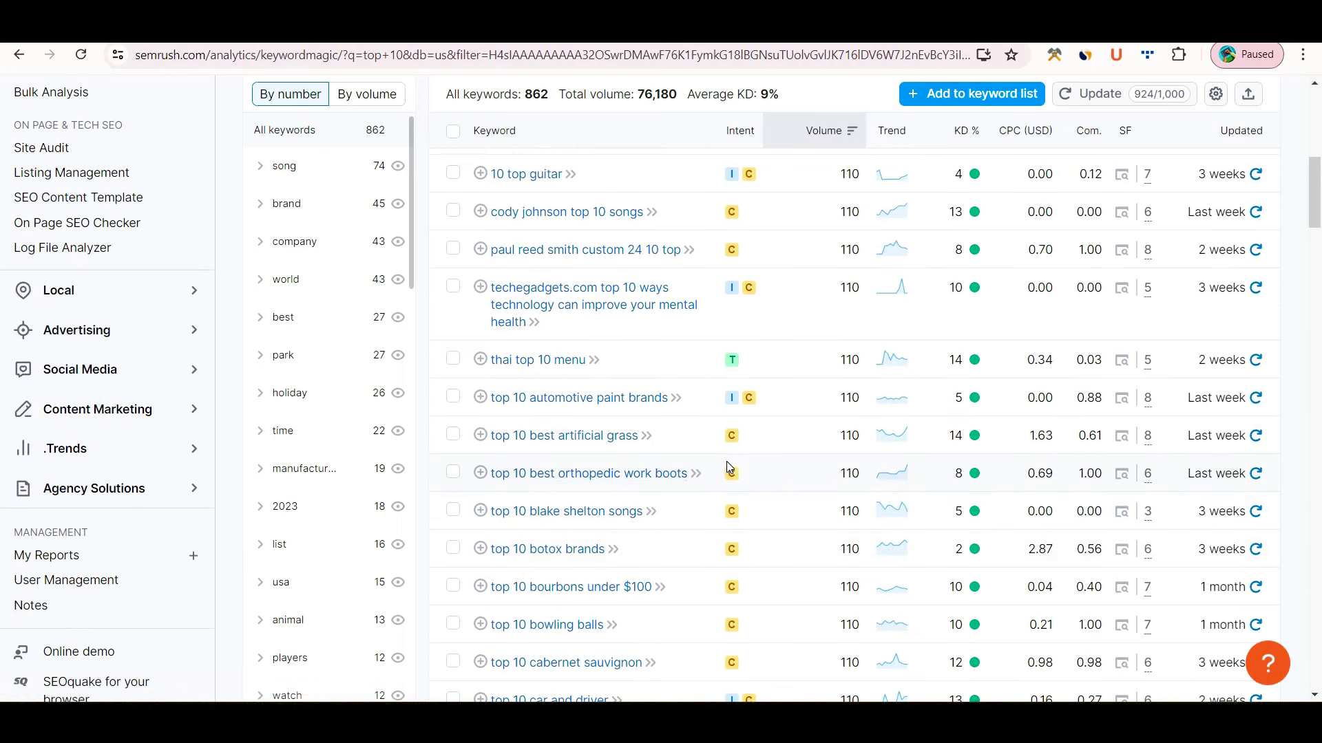
{"action": "left_click", "coordinate": [696, 474]}
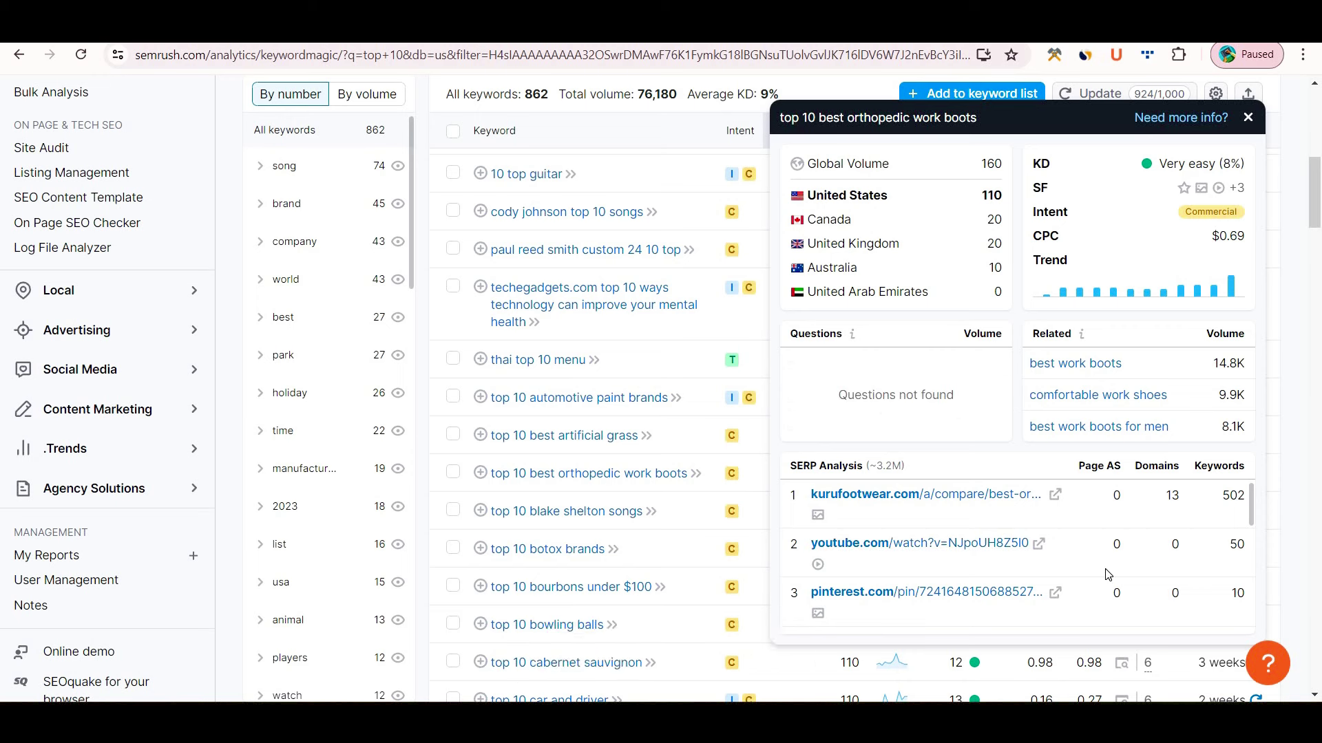
{"action": "scroll", "coordinate": [1107, 574], "scroll_direction": "down", "scroll_amount": 3}
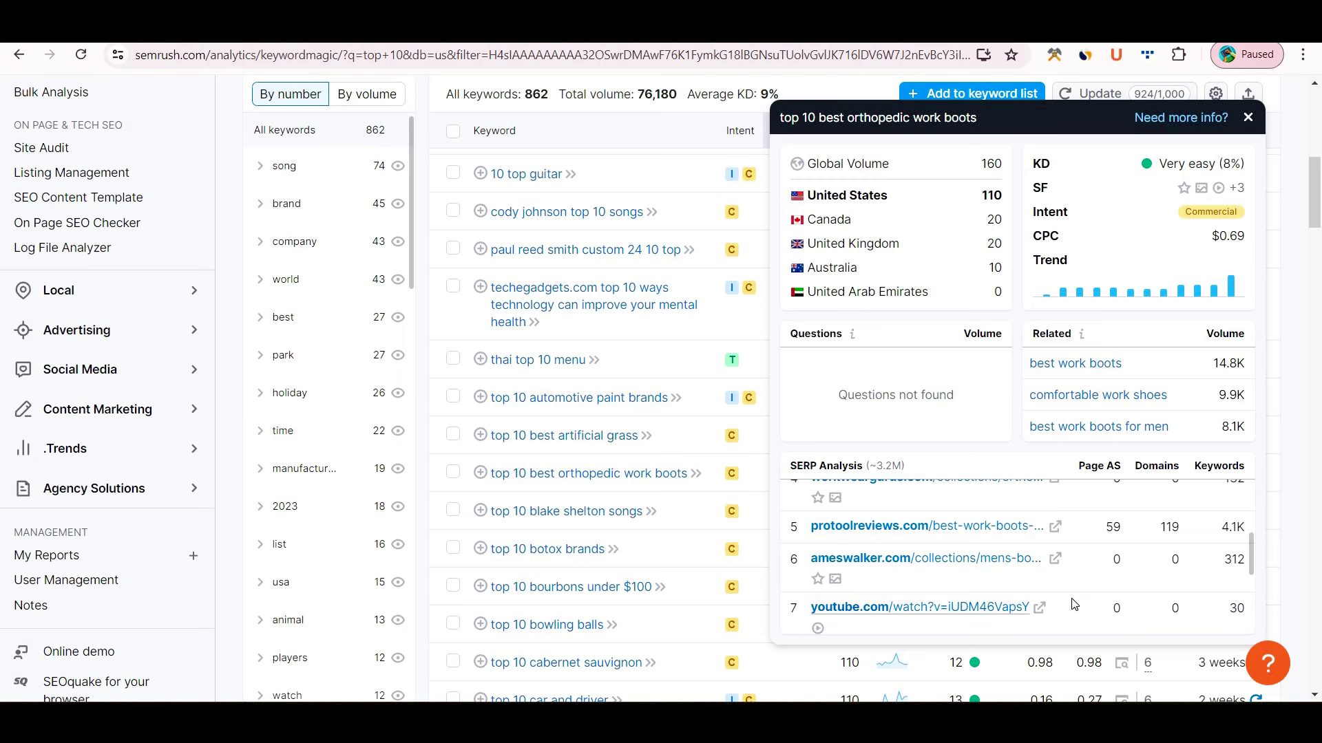
{"action": "scroll", "coordinate": [1058, 533], "scroll_direction": "up", "scroll_amount": 3}
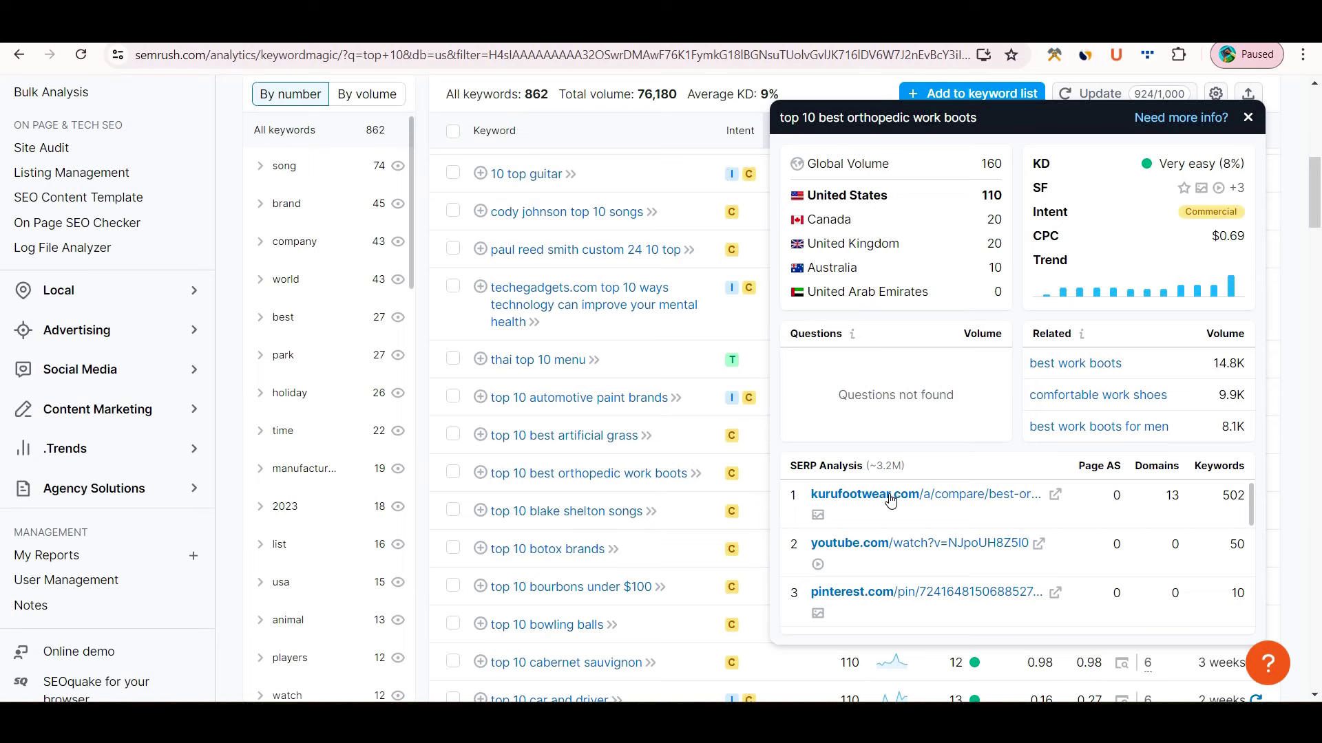
- Copy the keyword "top 10 best orthopedic work boots" from the list and search Google for it in a new tab
{"action": "left_click_drag", "start_coordinate": [491, 475], "coordinate": [690, 481]}
{"action": "key", "text": "ctrl+c"}
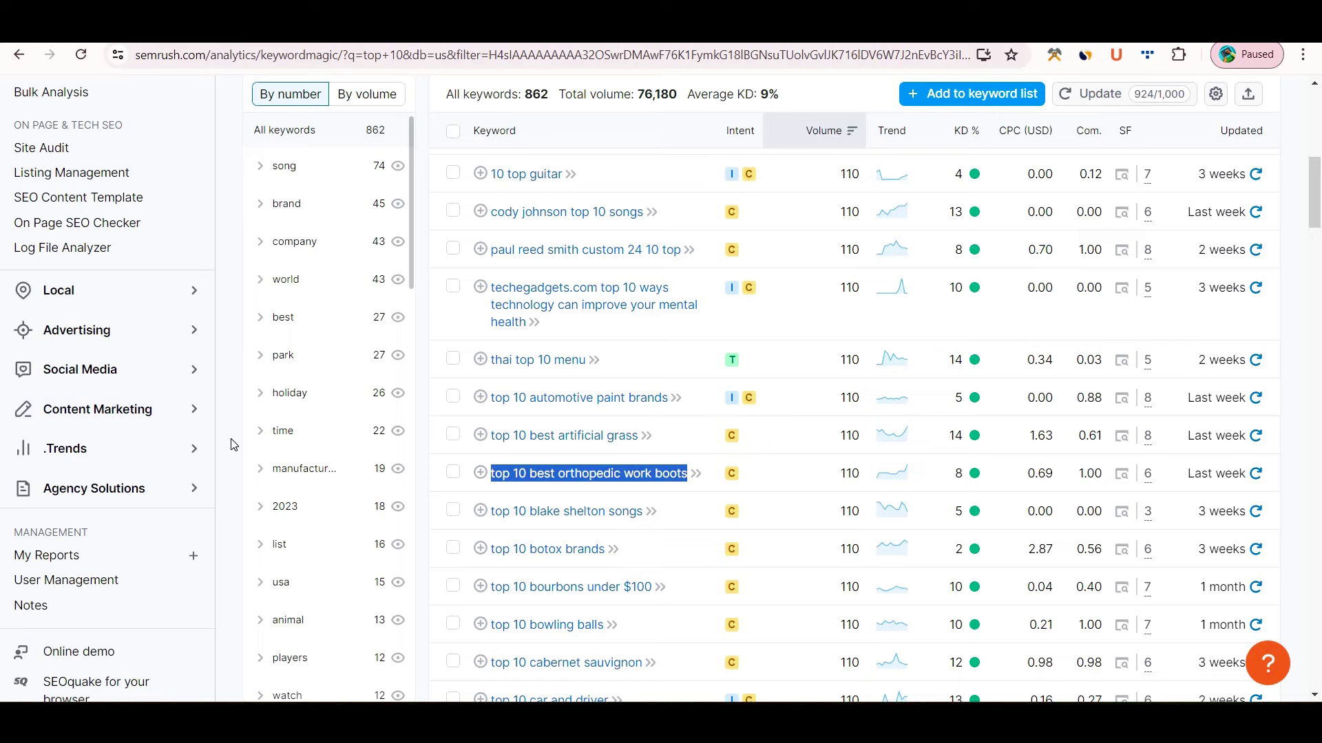
{"action": "left_click", "coordinate": [417, 457]}
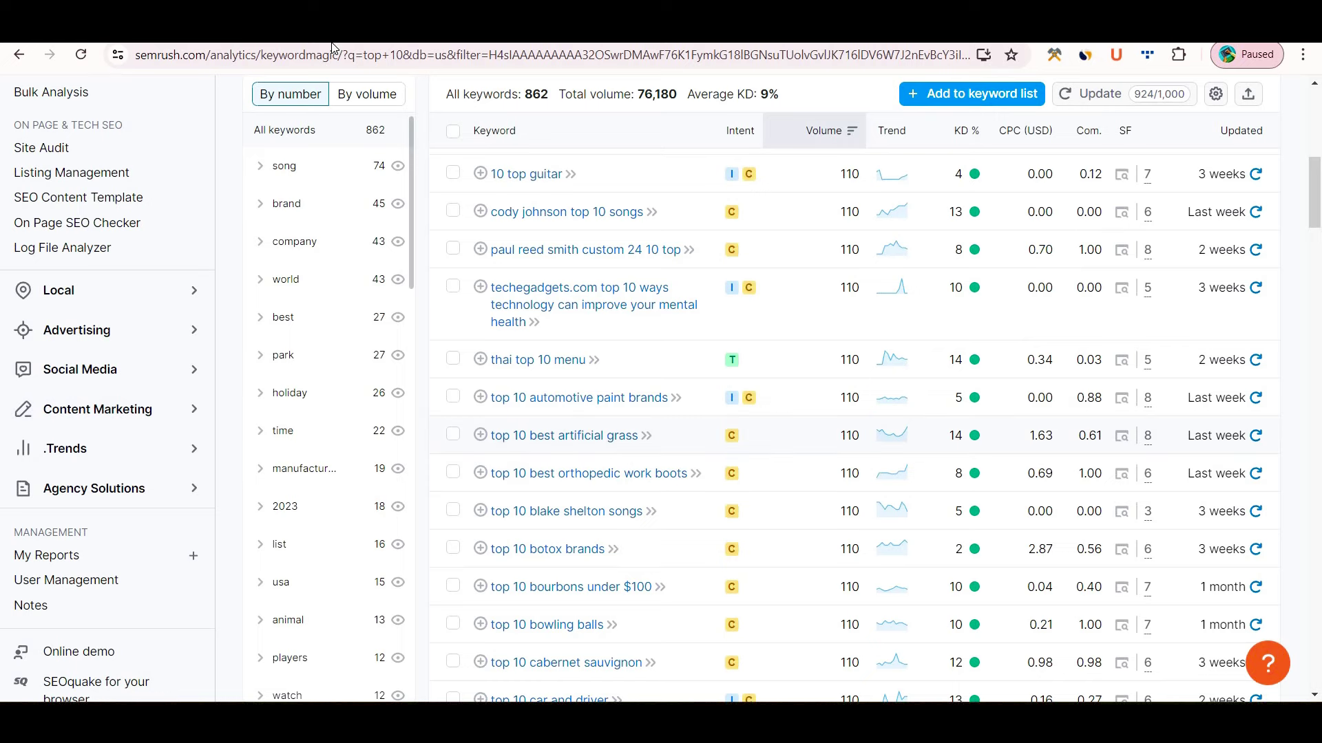
{"action": "key", "text": "ctrl+t"}
{"action": "key", "text": "ctrl+v"}
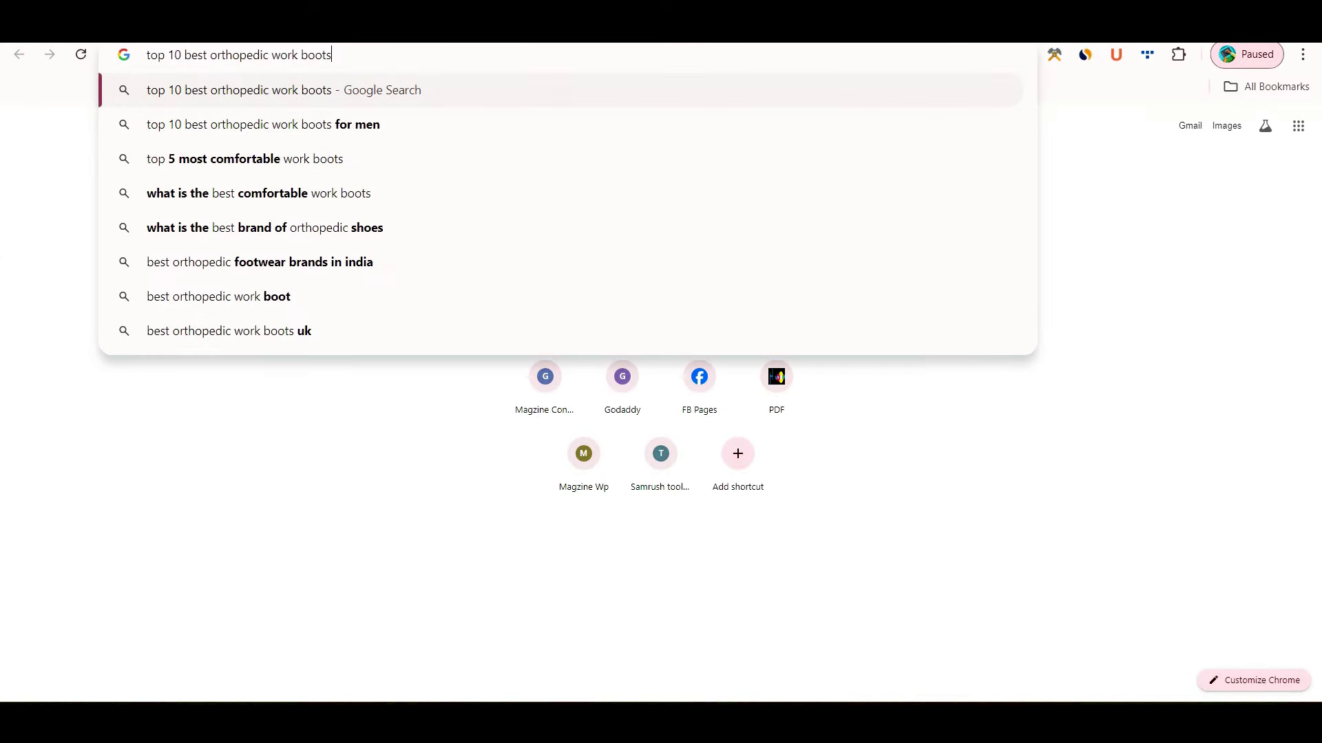
{"action": "key", "text": "Return"}
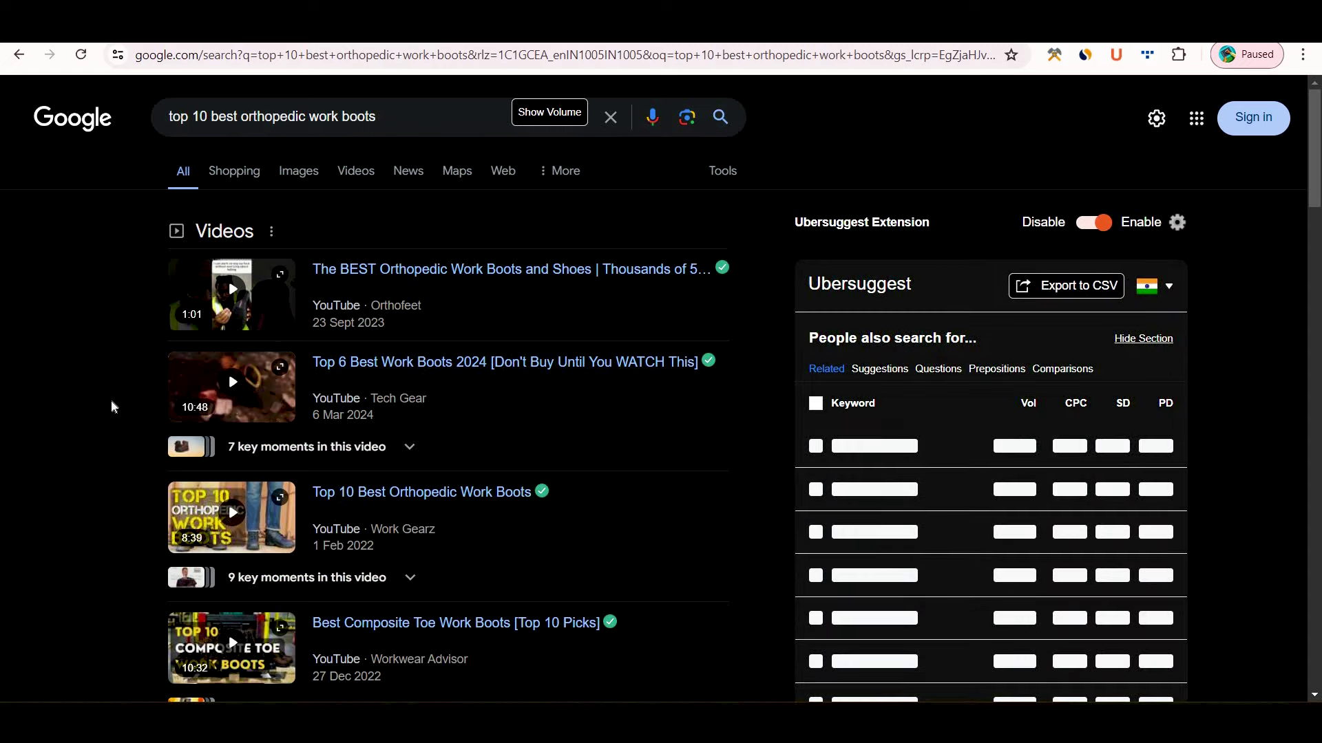
- Review the Google results for the keyword, comparing the ranking sites' titles, domain authority and estimated visits
{"action": "scroll", "coordinate": [111, 406], "scroll_direction": "down", "scroll_amount": 14}
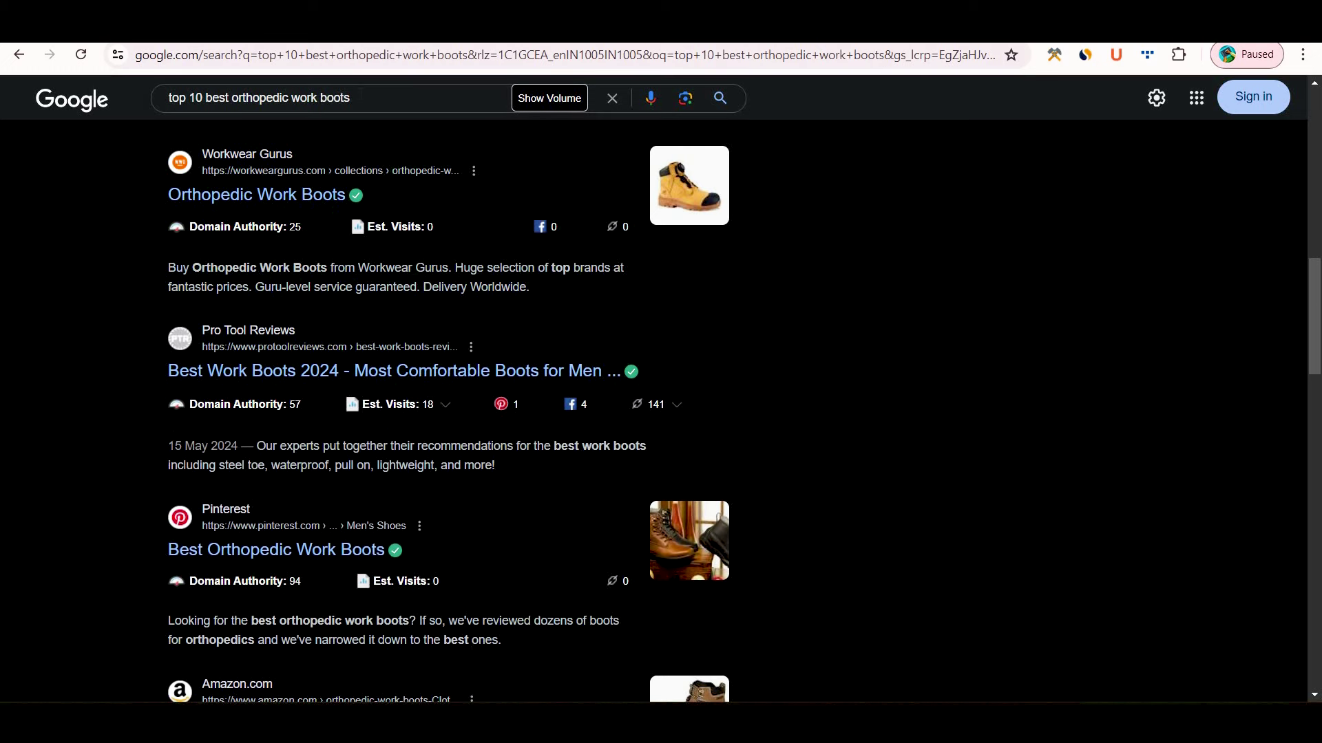
{"action": "left_click_drag", "start_coordinate": [351, 97], "coordinate": [170, 102]}
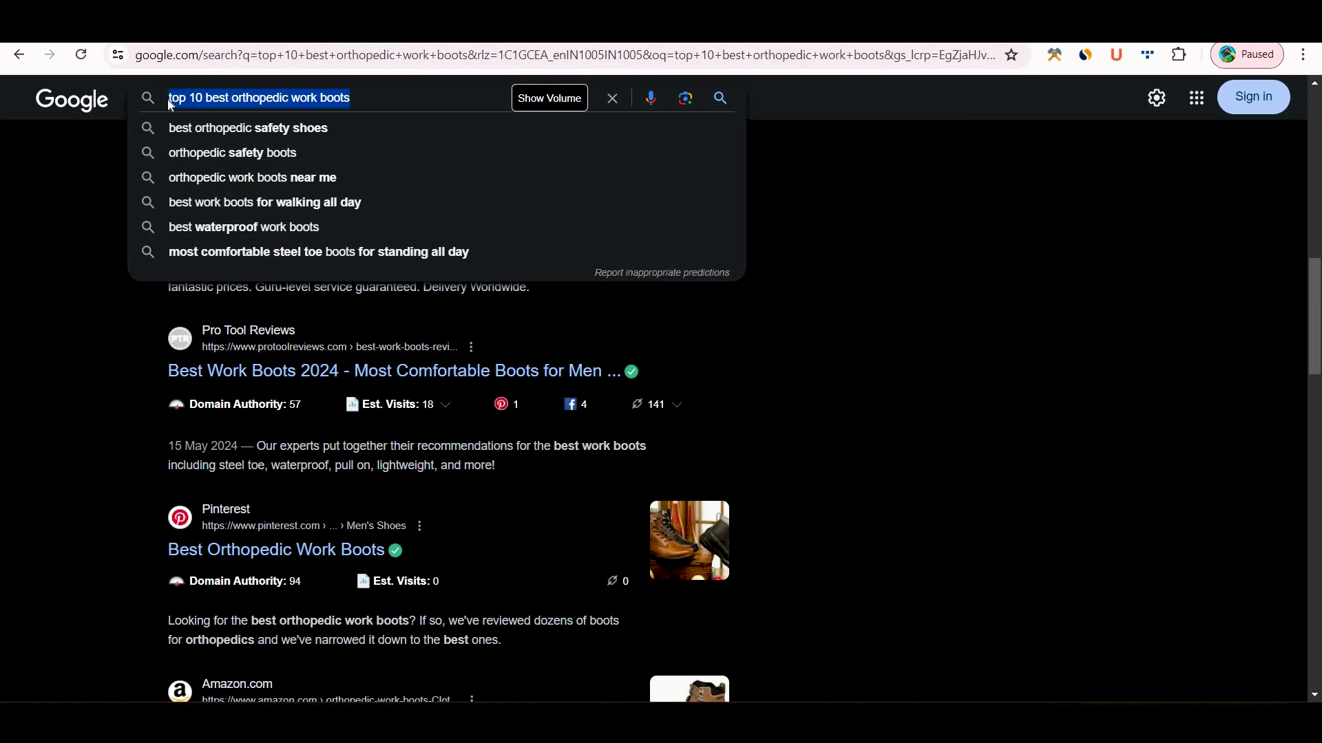
{"action": "left_click", "coordinate": [138, 336]}
{"action": "scroll", "coordinate": [138, 336], "scroll_direction": "down", "scroll_amount": 4}
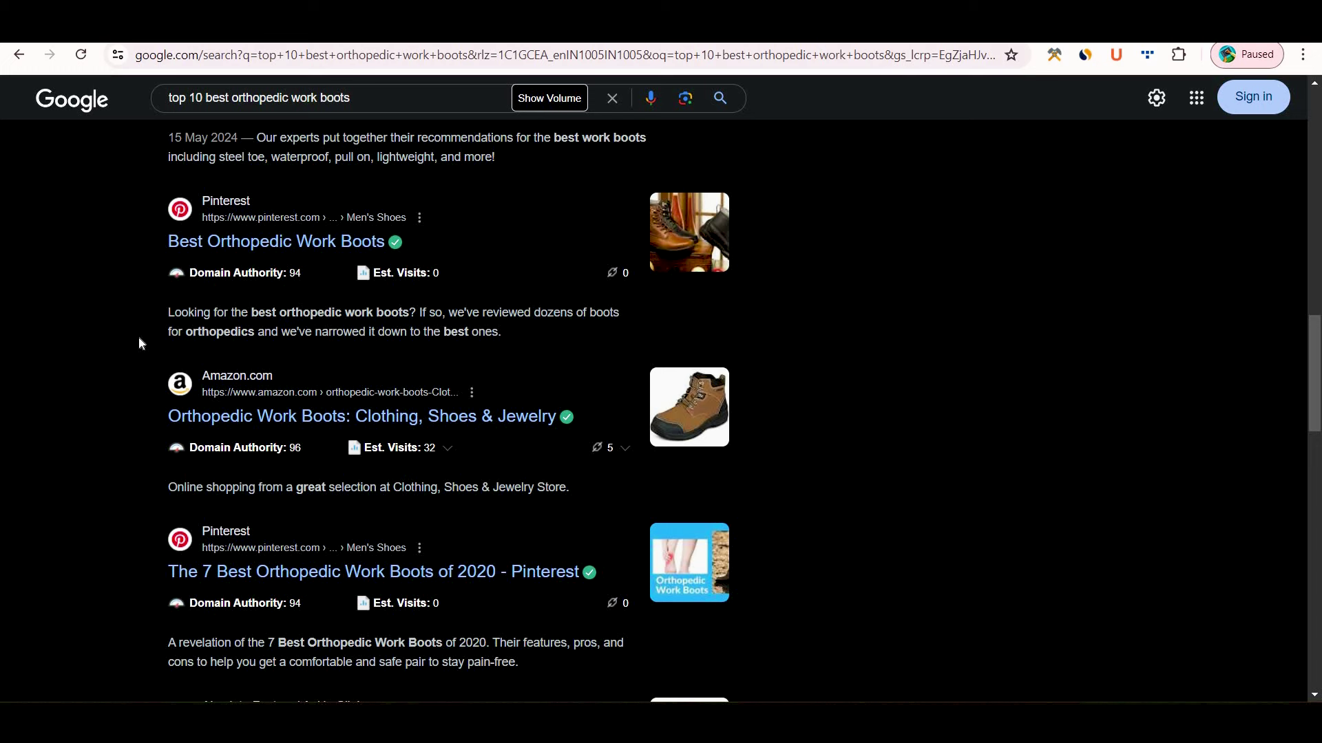
{"action": "scroll", "coordinate": [138, 336], "scroll_direction": "down", "scroll_amount": 6}
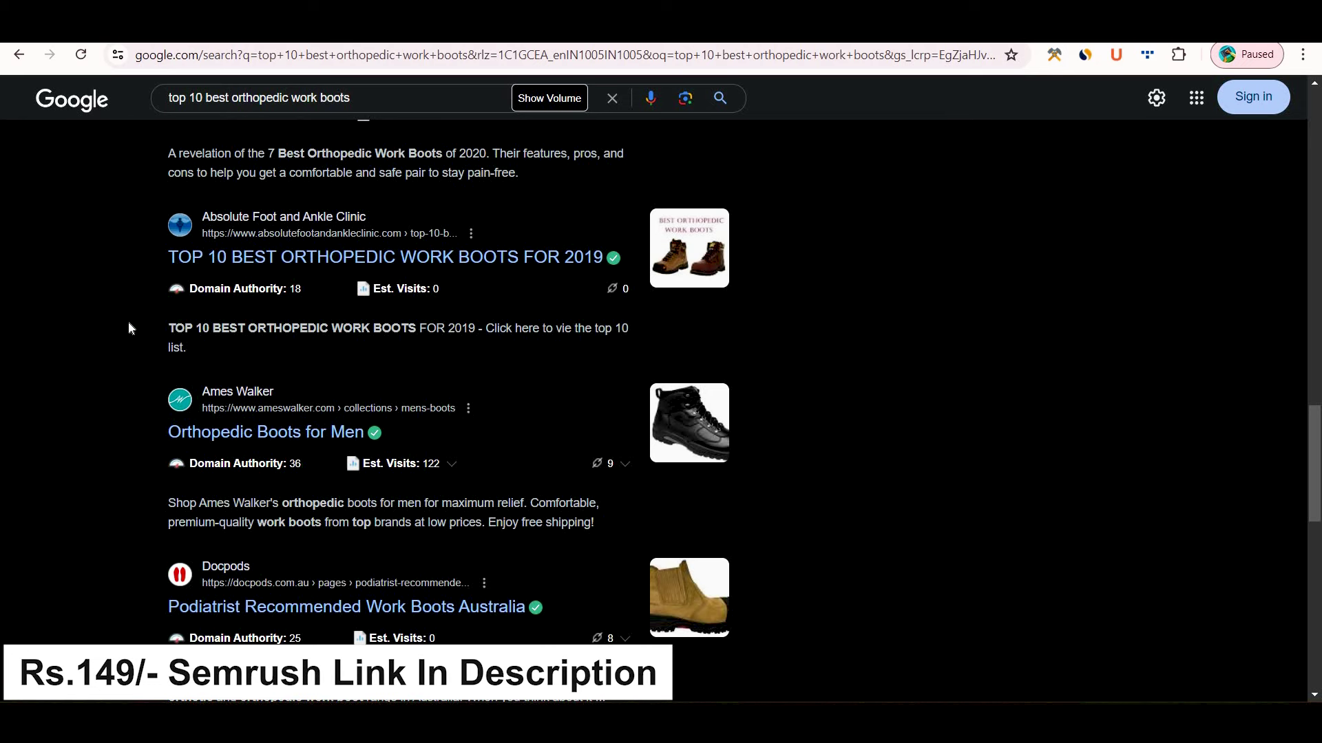
- Open the Absolute Foot and Ankle Clinic result "TOP 10 BEST ORTHOPEDIC WORK BOOTS FOR 2019" and check how much content it has
{"action": "scroll", "coordinate": [128, 328], "scroll_direction": "down", "scroll_amount": 1}
{"action": "left_click", "coordinate": [251, 164]}
{"action": "scroll", "coordinate": [251, 150], "scroll_direction": "down", "scroll_amount": 6}
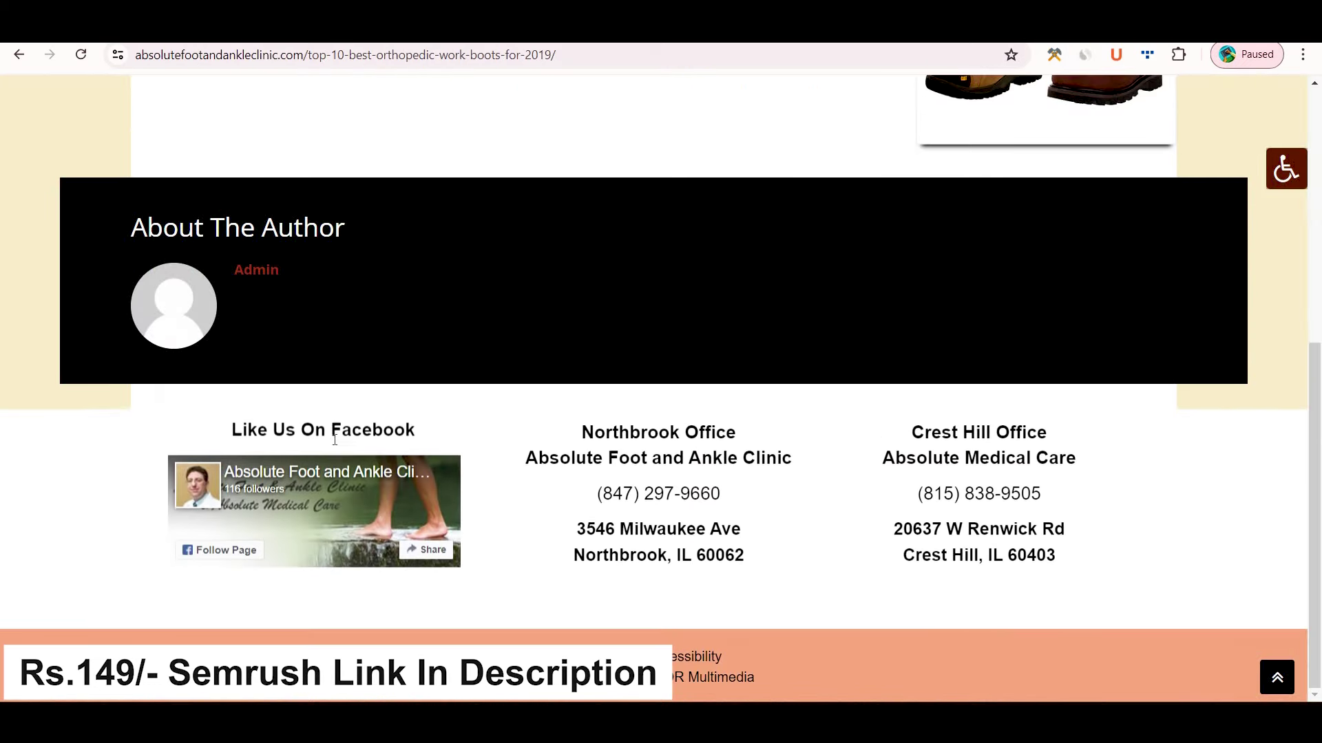
{"action": "scroll", "coordinate": [334, 439], "scroll_direction": "up", "scroll_amount": 8}
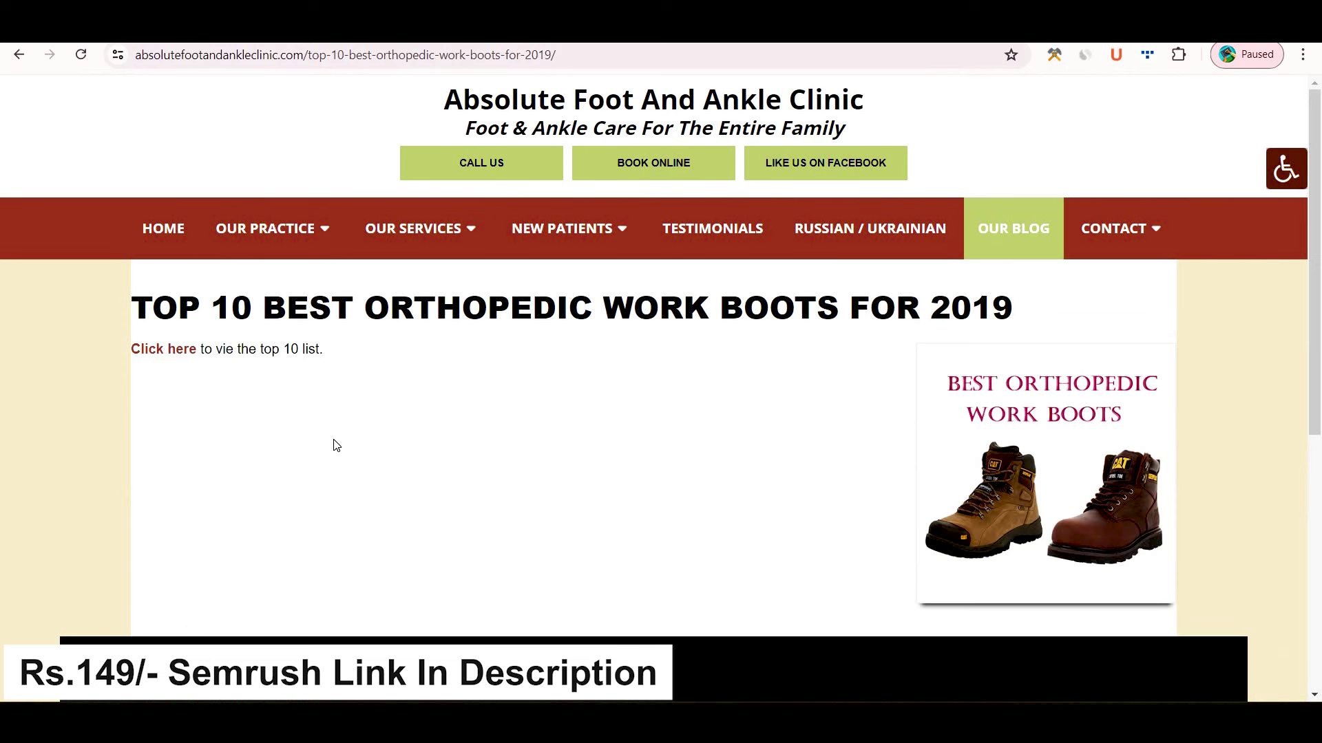
- Open the top 10 list linked in the clinic's post and recheck the post's content while the list loads
{"action": "left_click", "coordinate": [162, 355]}
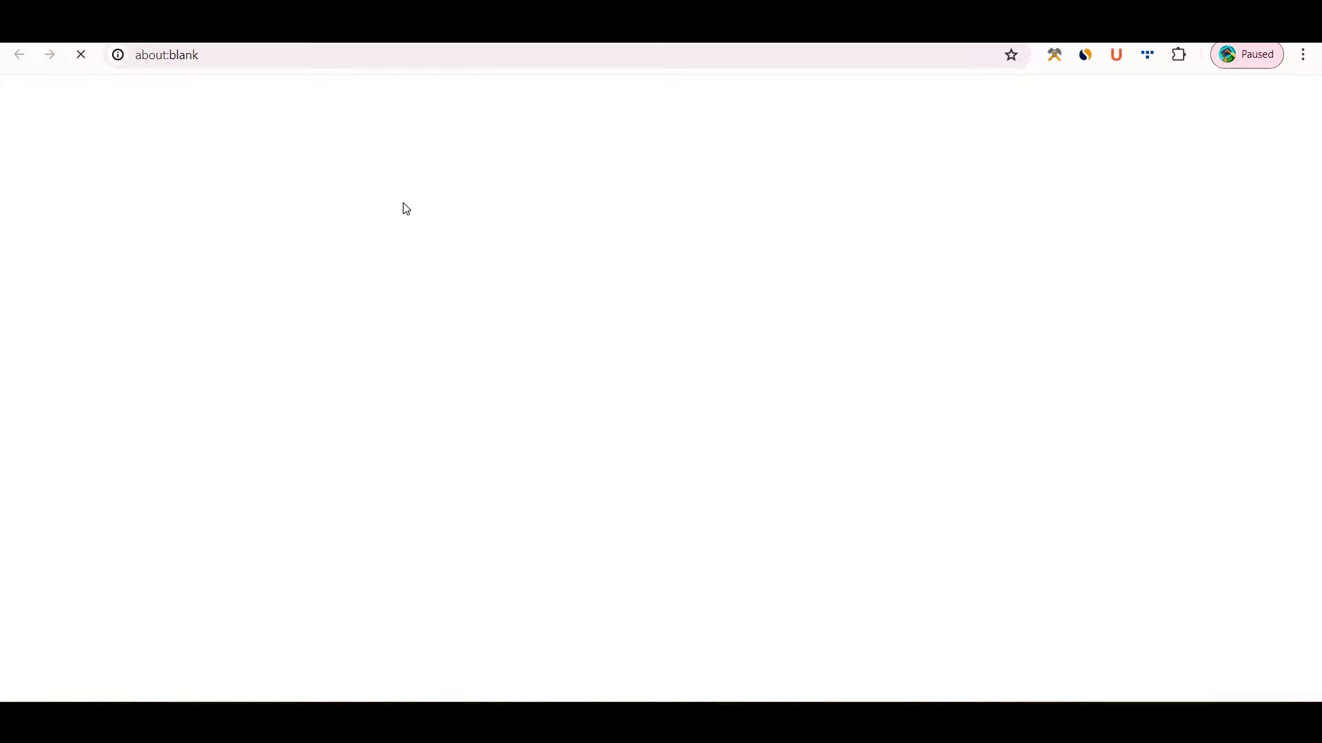
{"action": "scroll", "coordinate": [378, 327], "scroll_direction": "down", "scroll_amount": 6}
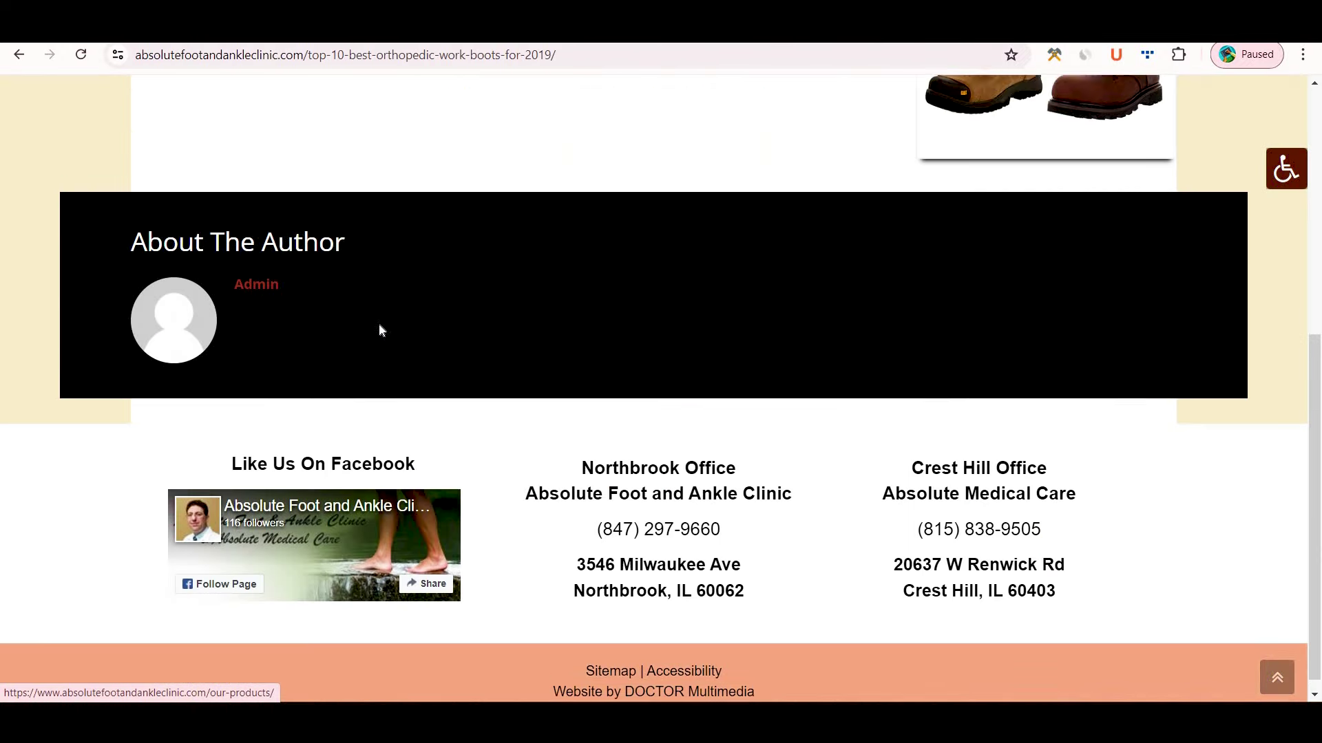
{"action": "scroll", "coordinate": [379, 327], "scroll_direction": "up", "scroll_amount": 7}
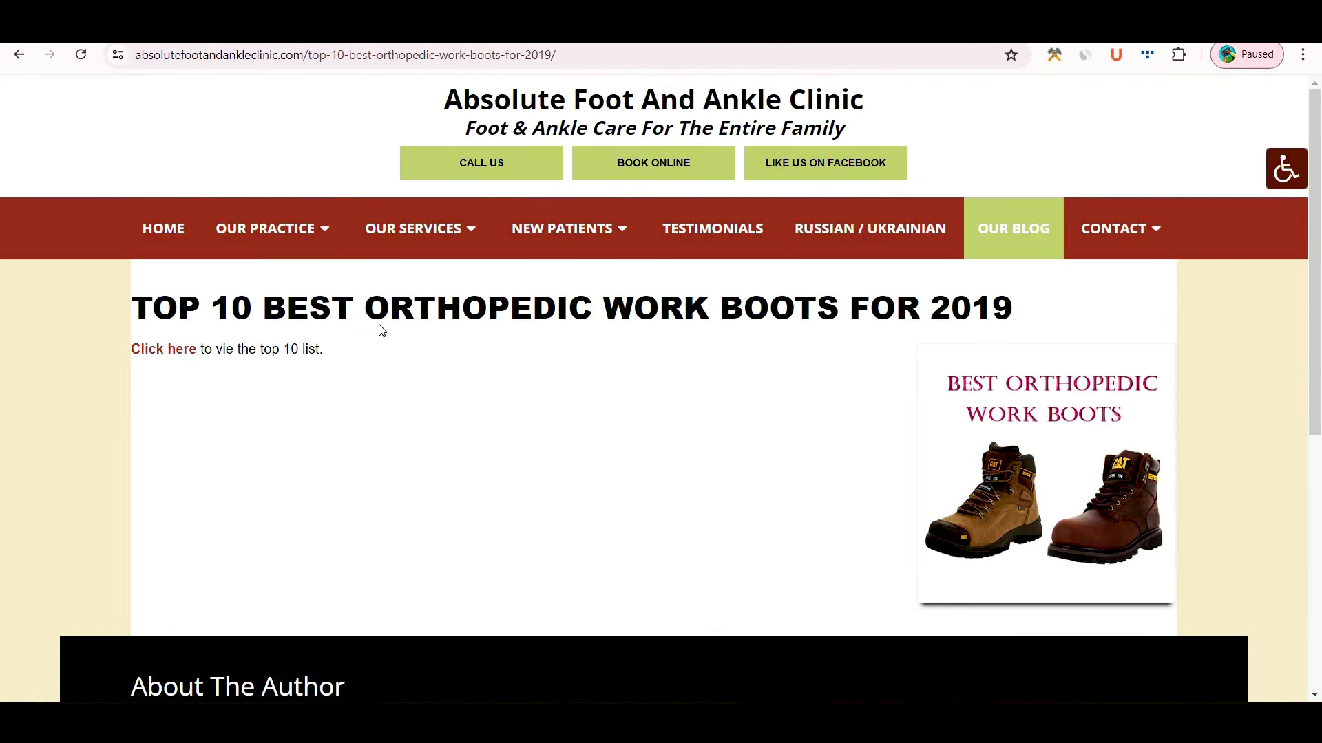
{"action": "scroll", "coordinate": [380, 325], "scroll_direction": "down", "scroll_amount": 3}
{"action": "scroll", "coordinate": [380, 325], "scroll_direction": "up", "scroll_amount": 4}
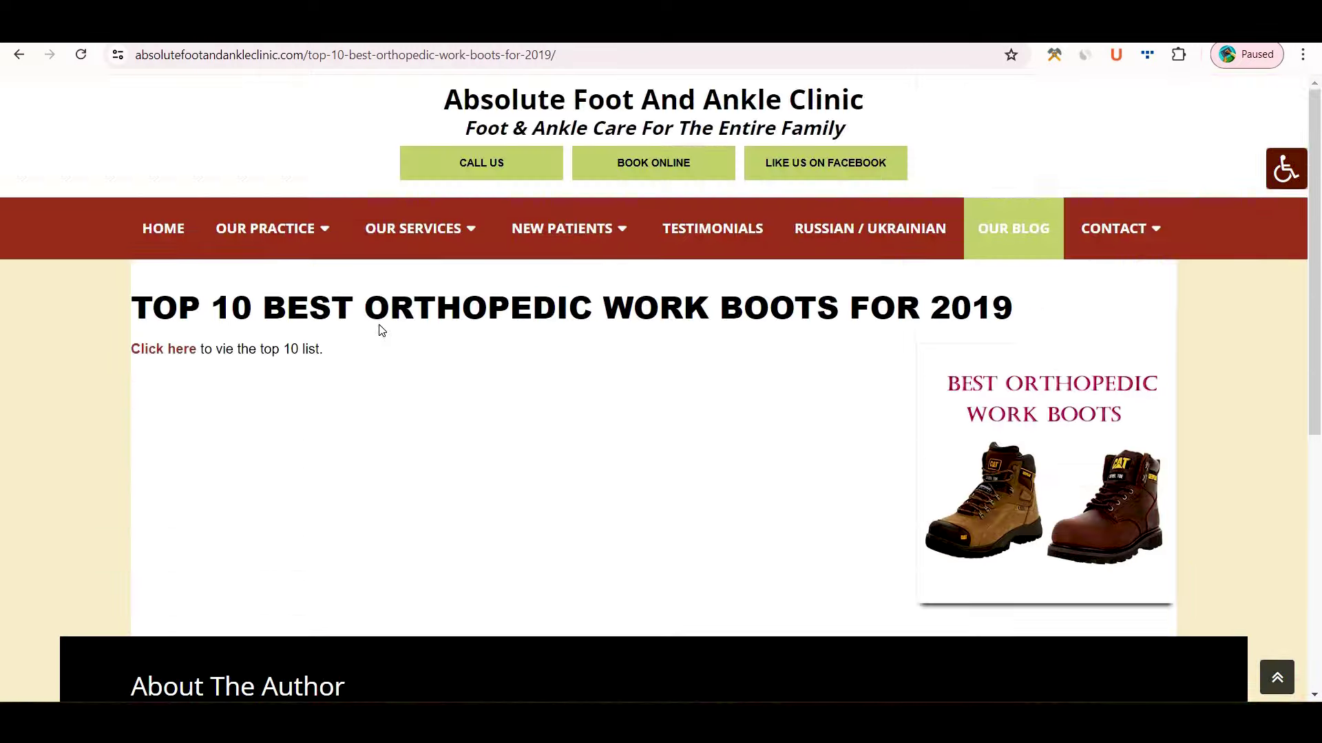
{"action": "scroll", "coordinate": [380, 325], "scroll_direction": "down", "scroll_amount": 7}
{"action": "scroll", "coordinate": [380, 330], "scroll_direction": "up", "scroll_amount": 7}
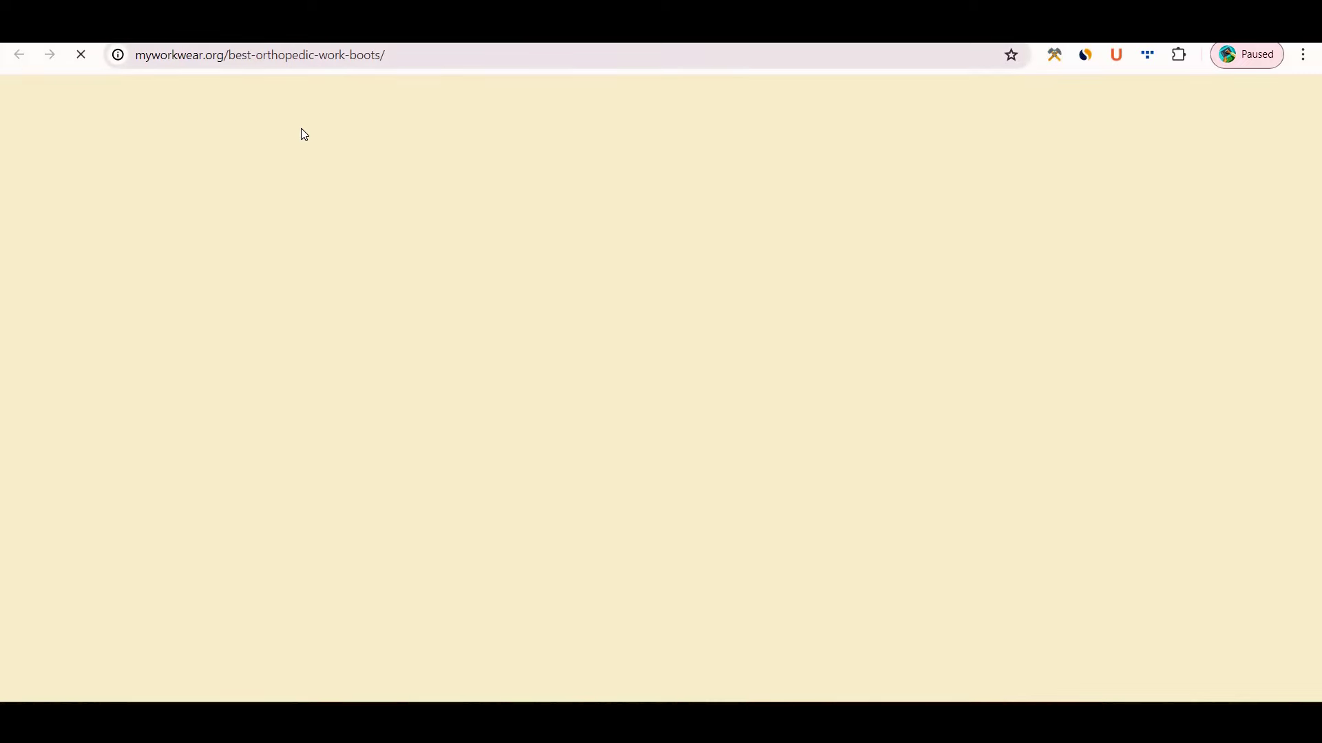
- Return to the Google results for "top 10 best orthopedic work boots" and recheck the videos, questions and top-ranking sites
{"action": "left_click", "coordinate": [18, 54]}
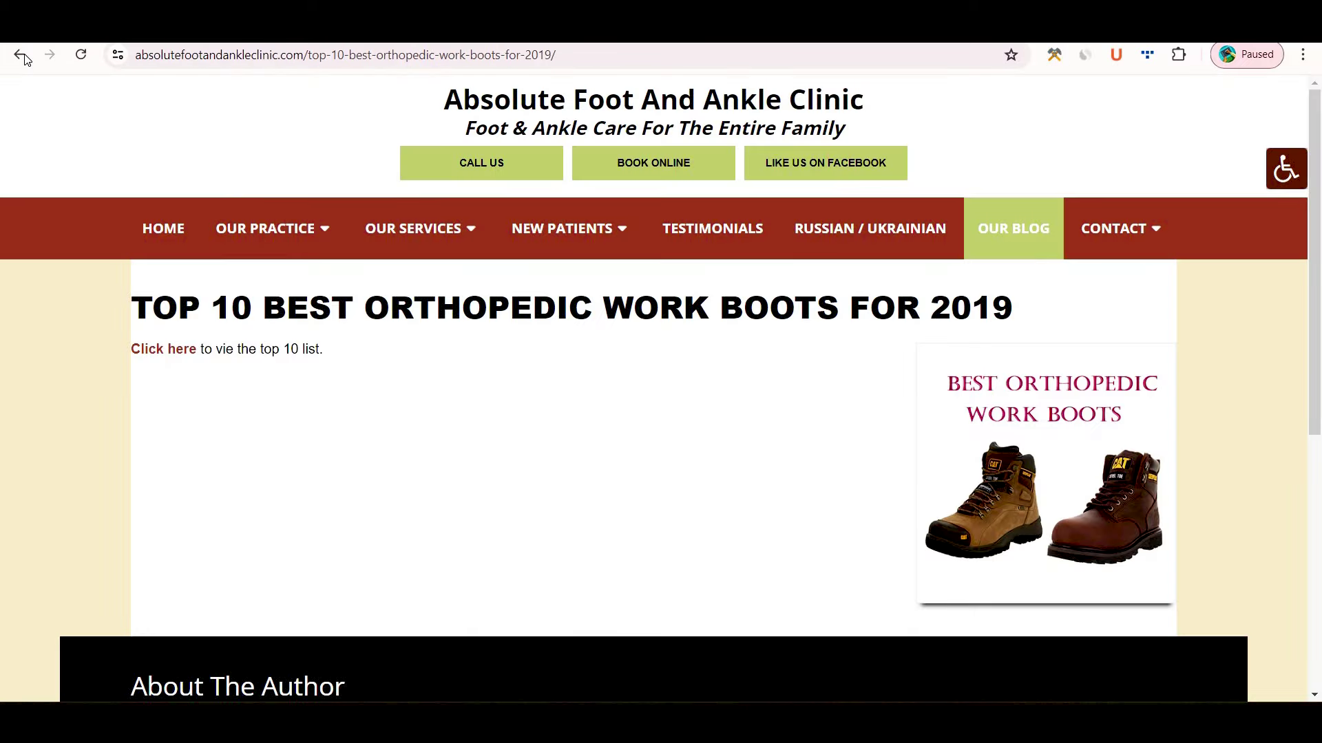
{"action": "left_click", "coordinate": [19, 54]}
{"action": "scroll", "coordinate": [128, 282], "scroll_direction": "up", "scroll_amount": 15}
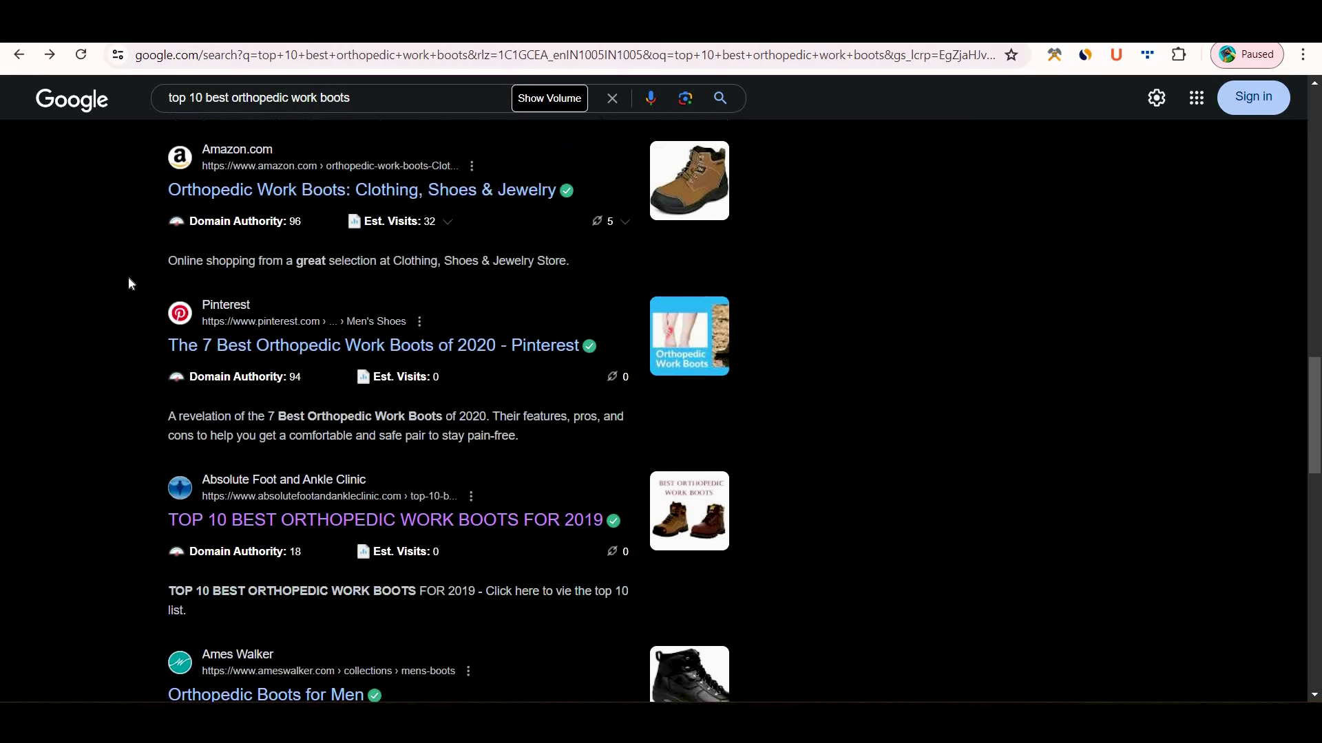
{"action": "scroll", "coordinate": [129, 278], "scroll_direction": "up", "scroll_amount": 5}
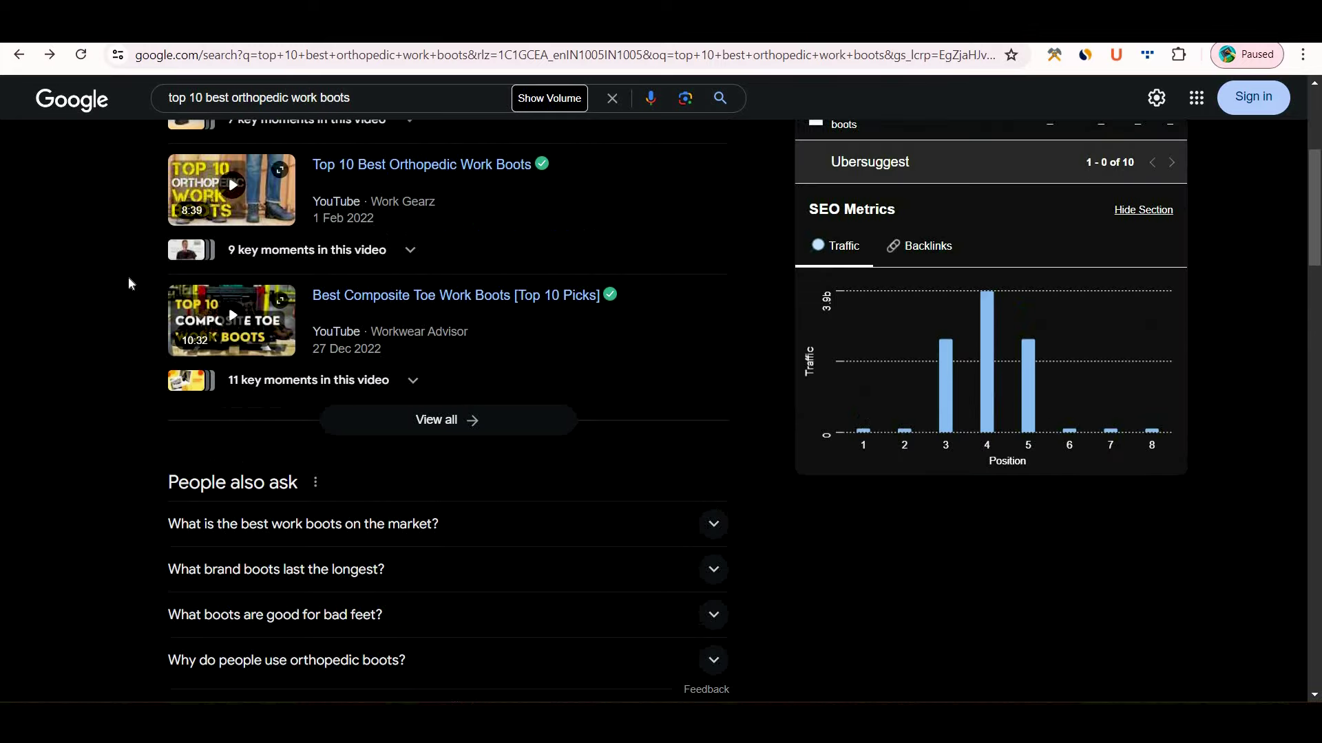
{"action": "scroll", "coordinate": [128, 279], "scroll_direction": "down", "scroll_amount": 9}
{"action": "scroll", "coordinate": [404, 181], "scroll_direction": "up", "scroll_amount": 2}
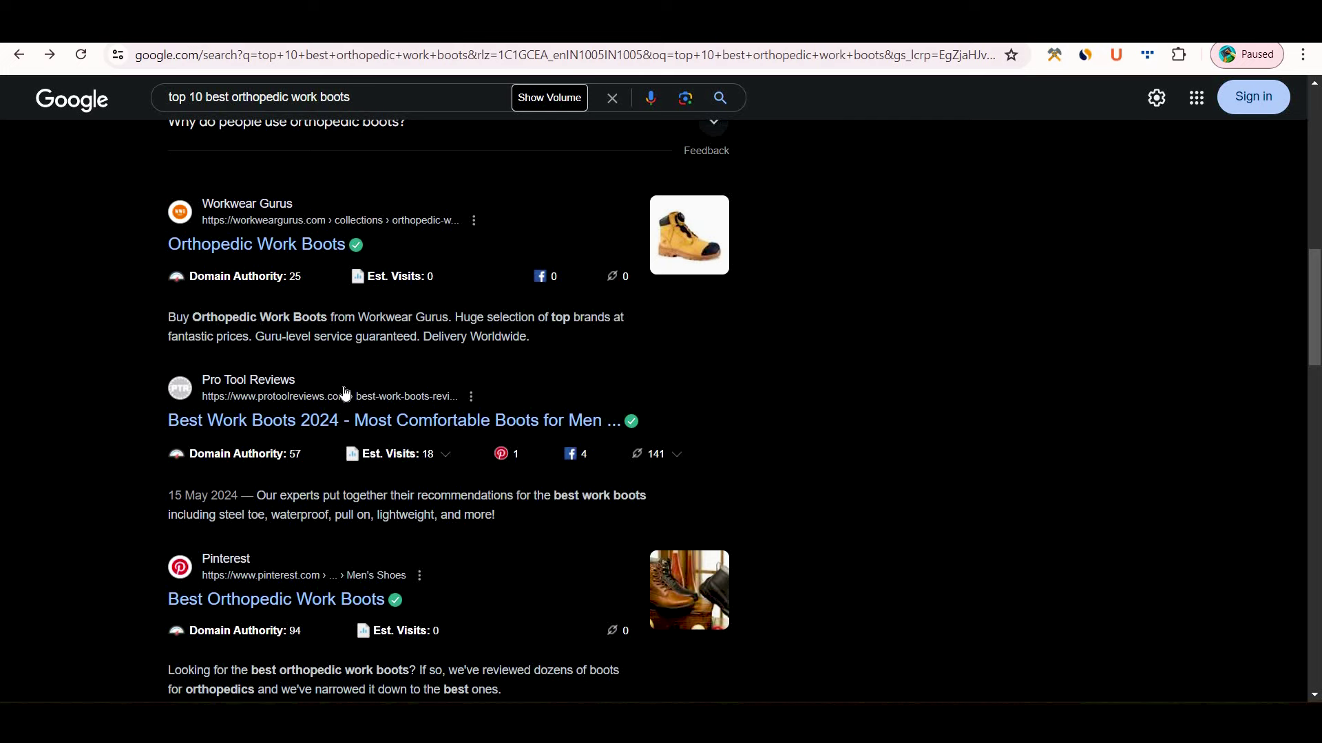
- Open the Pro Tool Reviews article "Best Work Boots 2024" and examine its top picks, product sections and Amazon links
{"action": "left_click", "coordinate": [345, 423]}
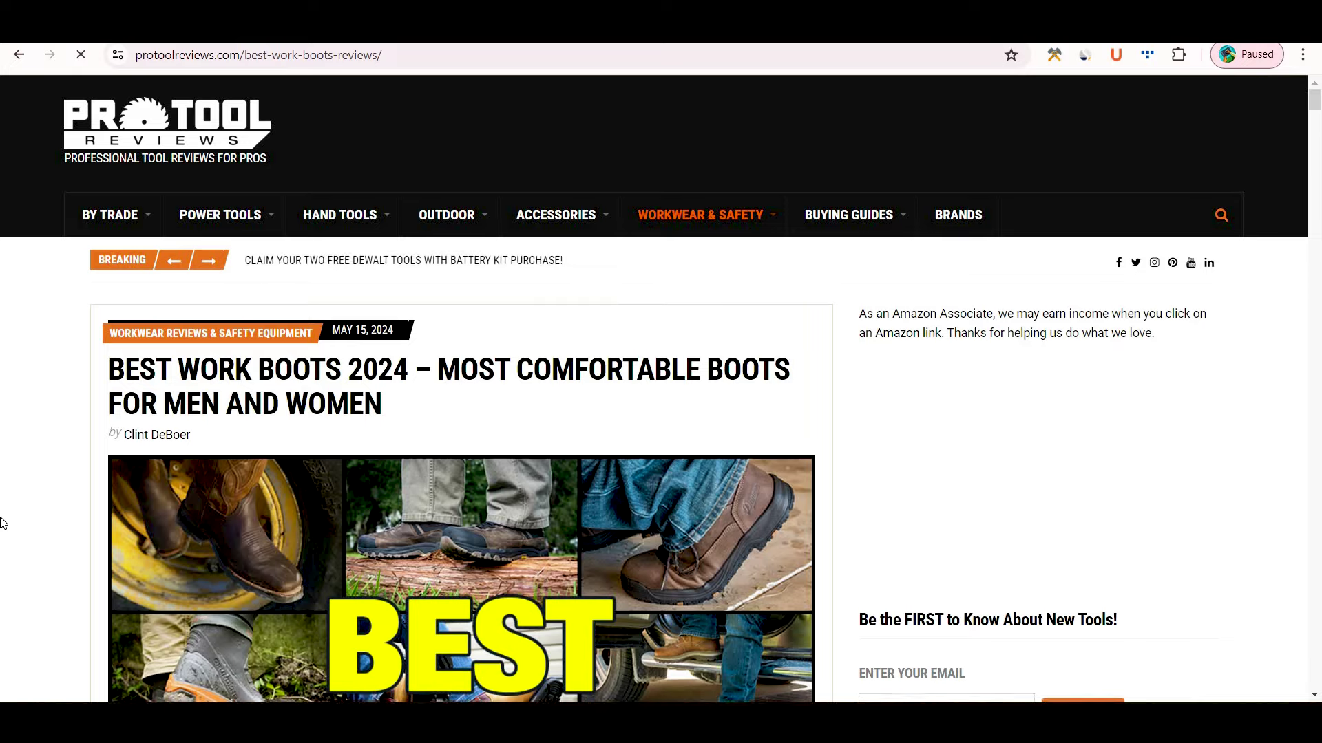
{"action": "scroll", "coordinate": [2, 523], "scroll_direction": "down", "scroll_amount": 10}
{"action": "scroll", "coordinate": [2, 524], "scroll_direction": "down", "scroll_amount": 3}
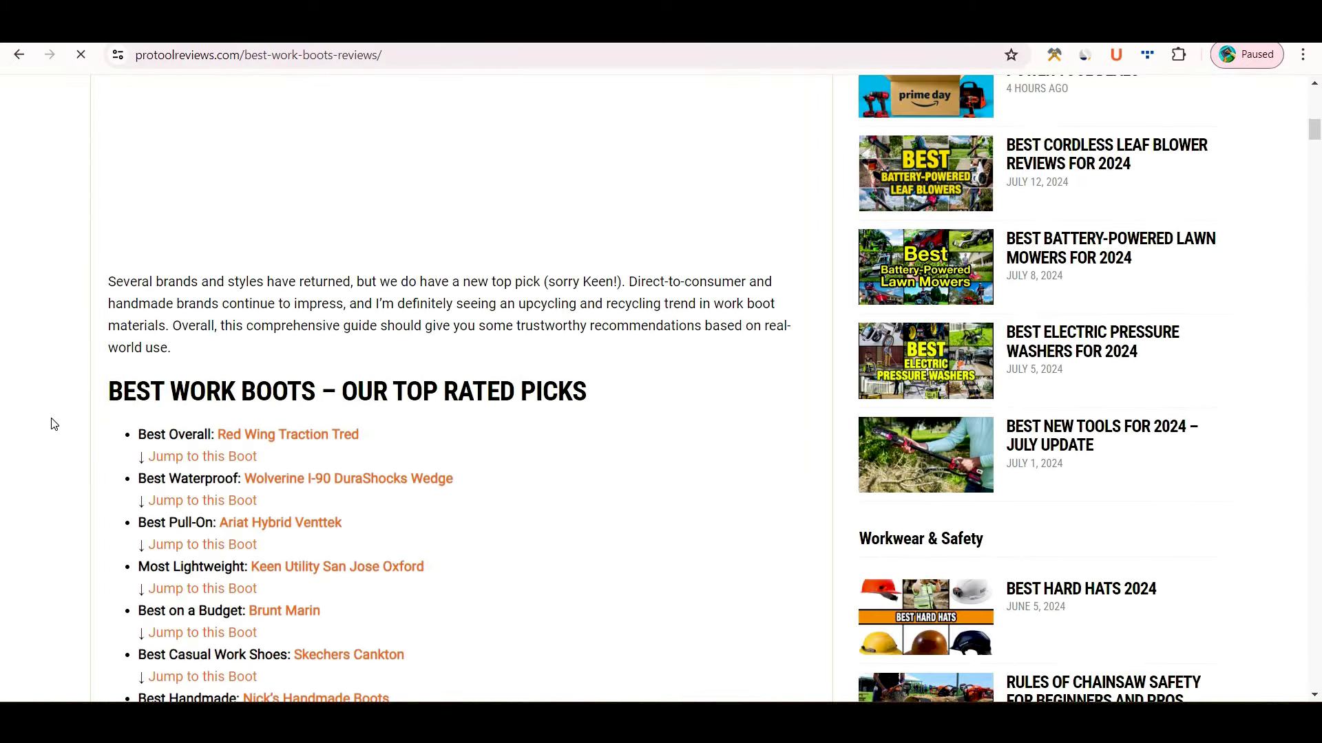
{"action": "scroll", "coordinate": [54, 424], "scroll_direction": "down", "scroll_amount": 14}
{"action": "scroll", "coordinate": [415, 414], "scroll_direction": "up", "scroll_amount": 7}
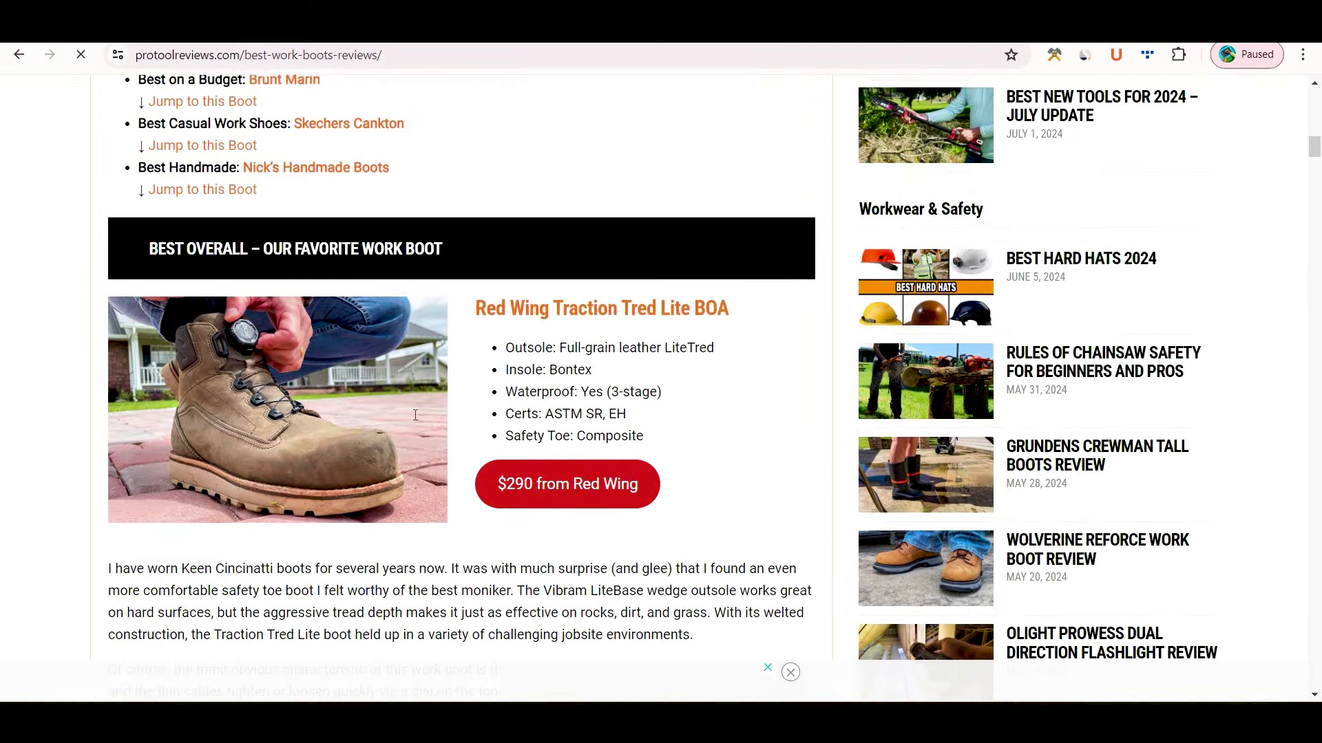
{"action": "scroll", "coordinate": [172, 491], "scroll_direction": "down", "scroll_amount": 15}
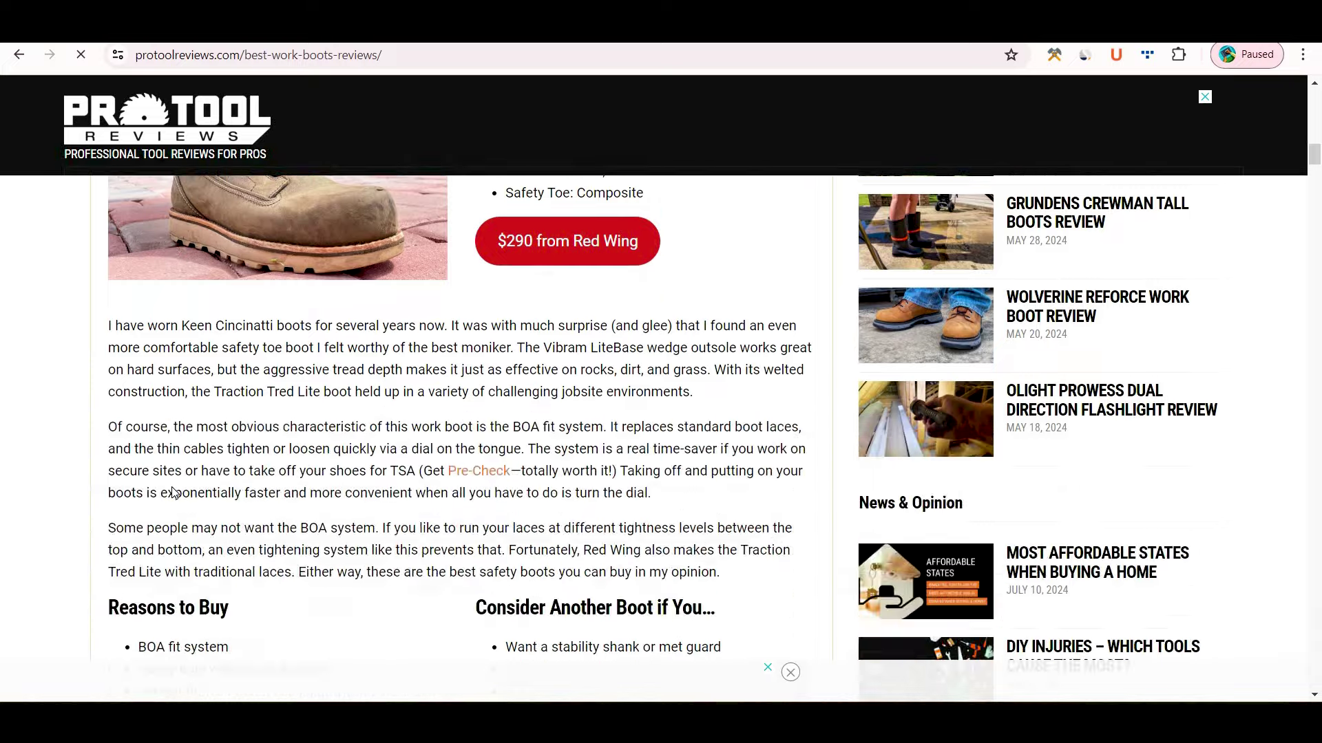
{"action": "scroll", "coordinate": [172, 491], "scroll_direction": "up", "scroll_amount": 5}
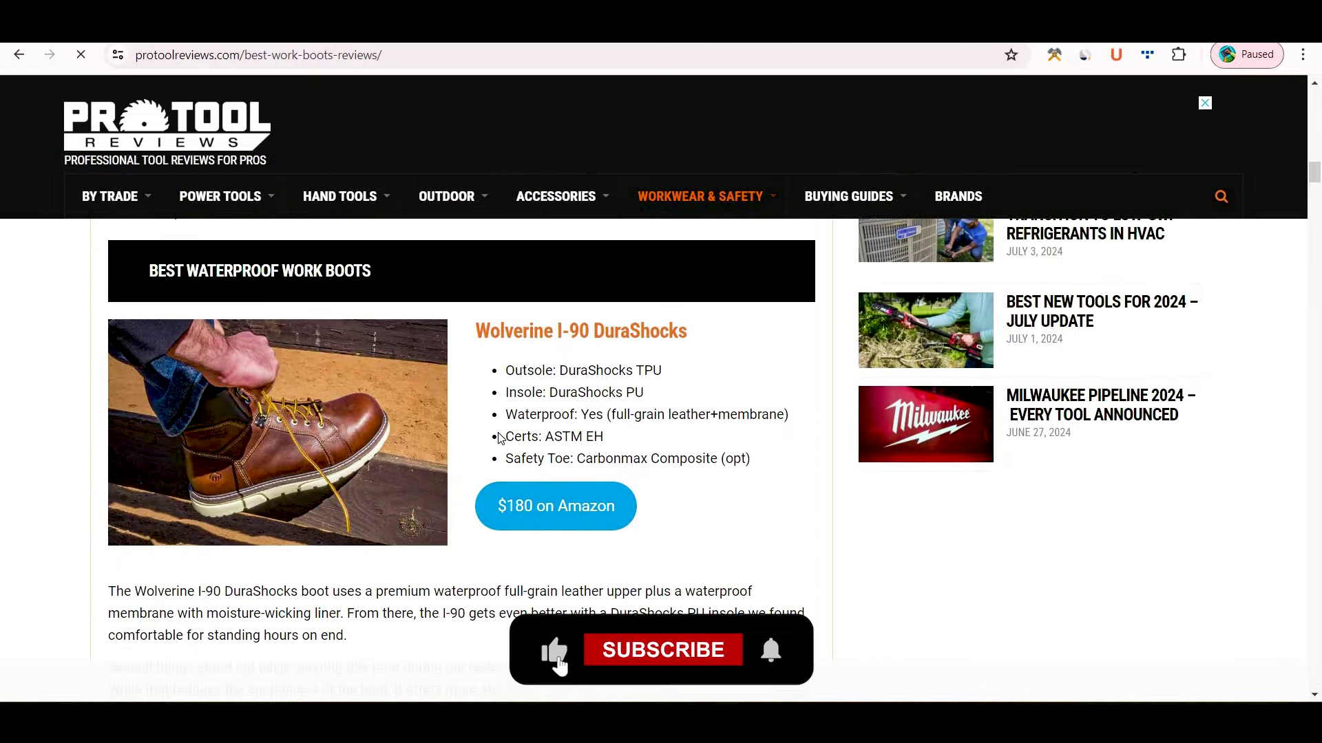
{"action": "scroll", "coordinate": [222, 457], "scroll_direction": "down", "scroll_amount": 15}
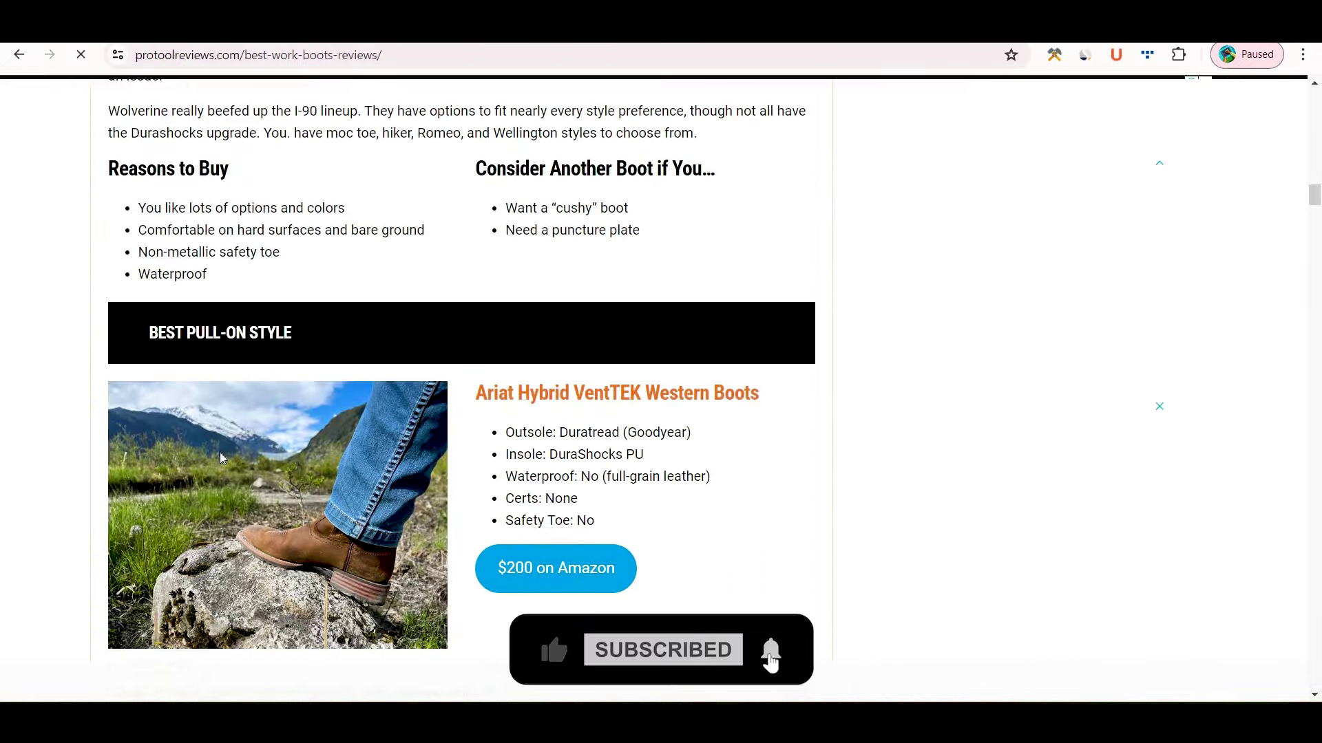
- Examine the remaining boot recommendations in the Pro Tool Reviews article, including its reasons-to-buy lists and Amazon links
{"action": "scroll", "coordinate": [222, 457], "scroll_direction": "up", "scroll_amount": 5}
{"action": "scroll", "coordinate": [221, 452], "scroll_direction": "down", "scroll_amount": 20}
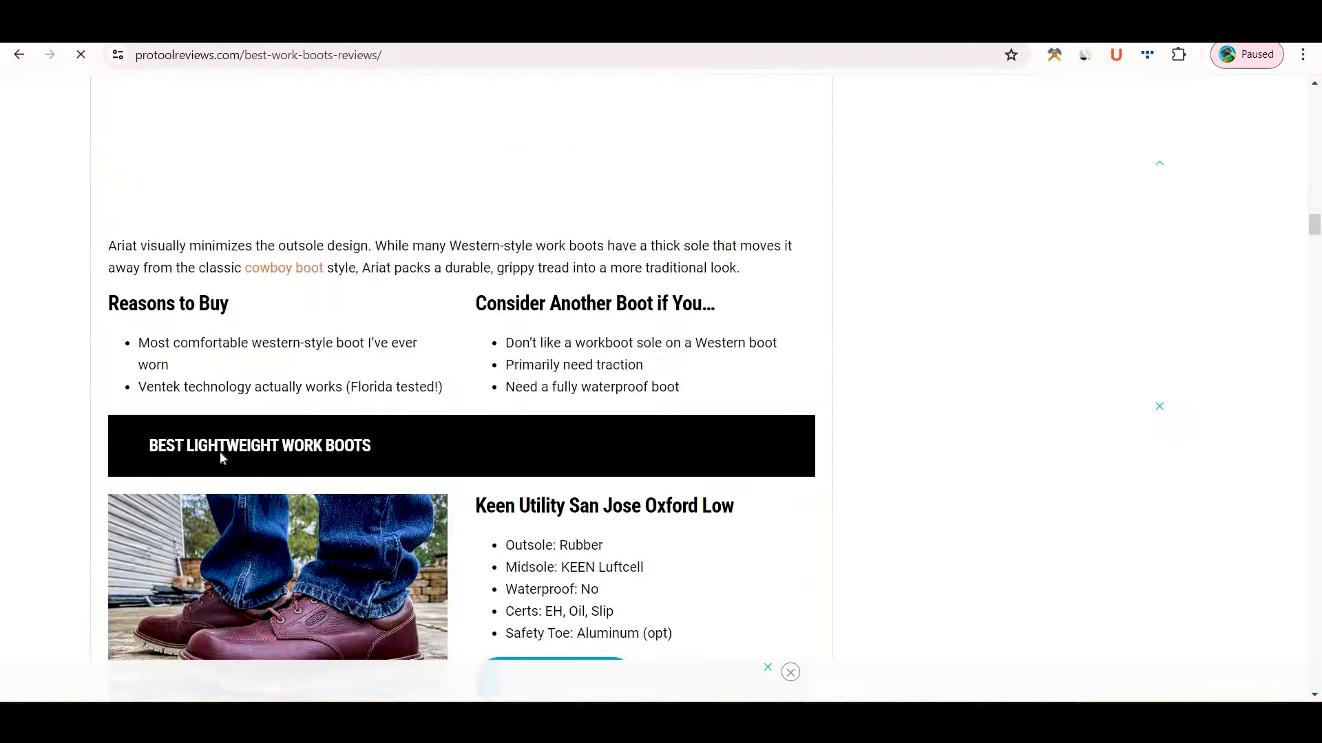
{"action": "scroll", "coordinate": [221, 452], "scroll_direction": "down", "scroll_amount": 20}
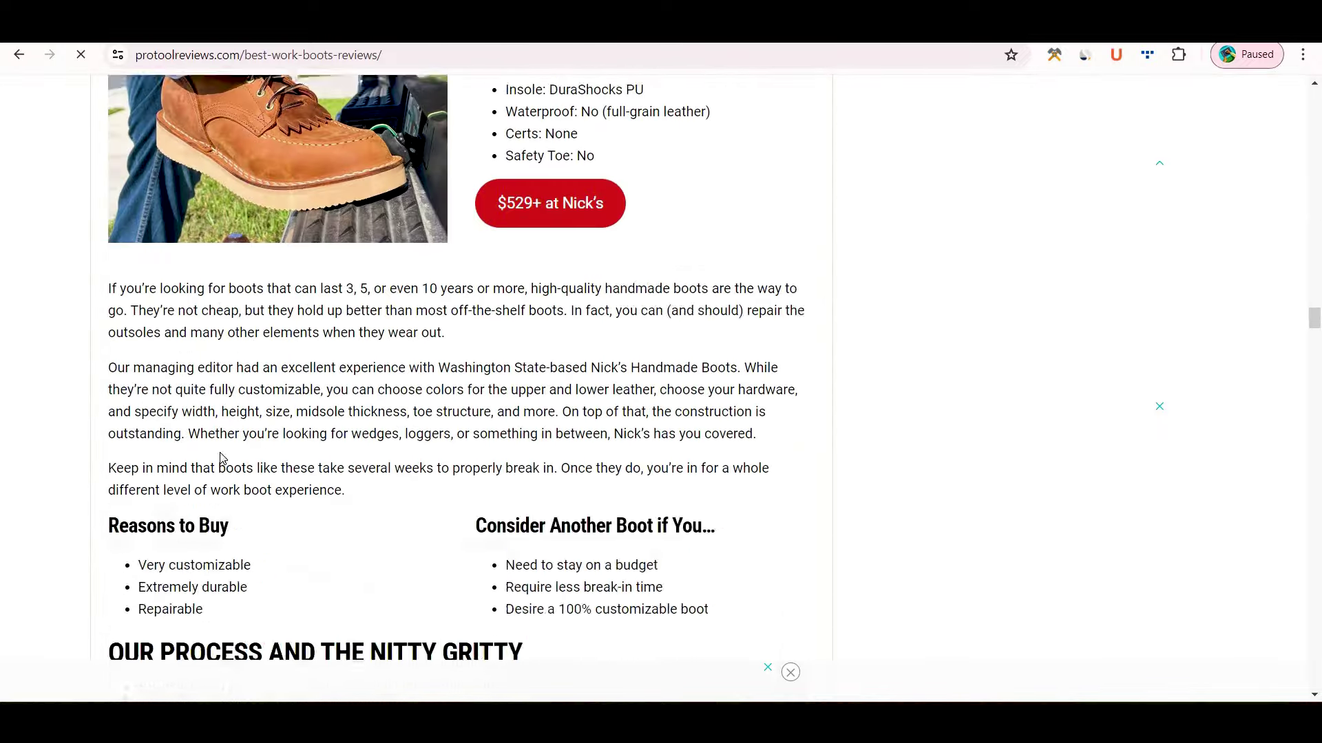
{"action": "scroll", "coordinate": [221, 460], "scroll_direction": "down", "scroll_amount": 15}
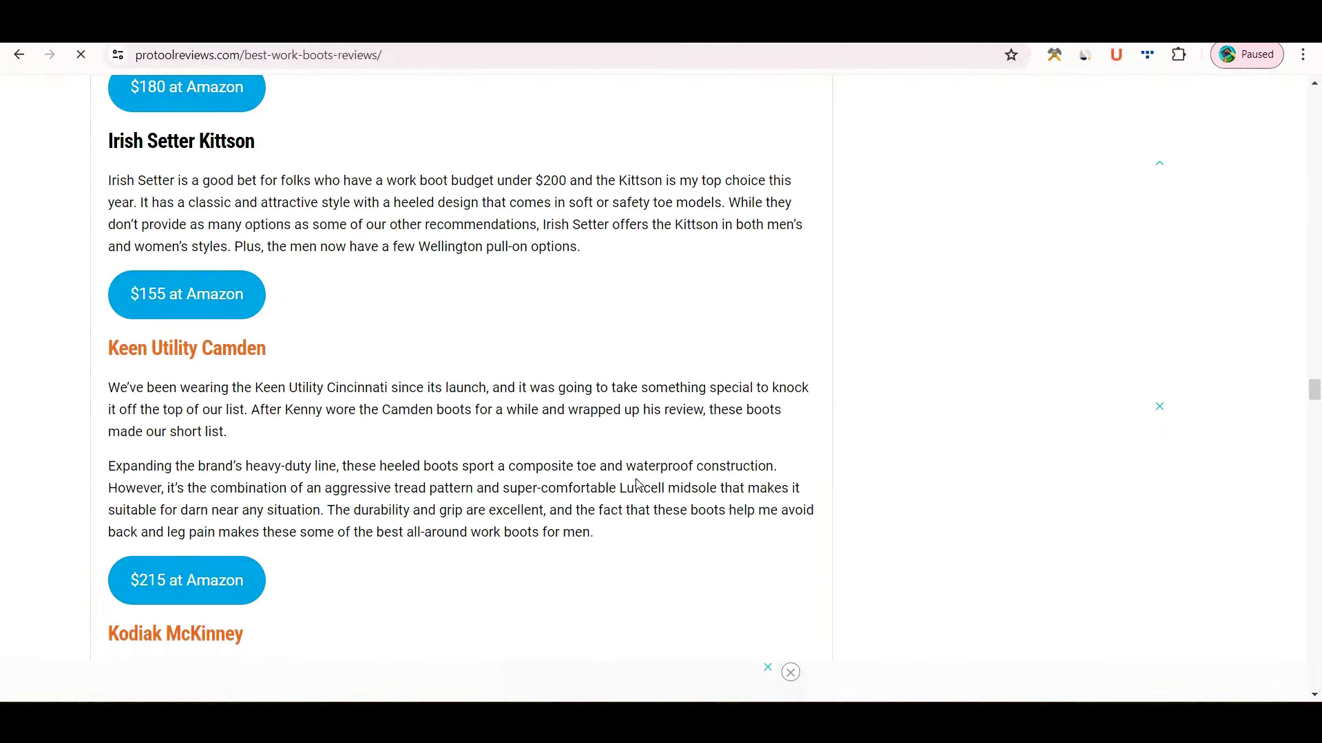
{"action": "scroll", "coordinate": [849, 275], "scroll_direction": "up", "scroll_amount": 20}
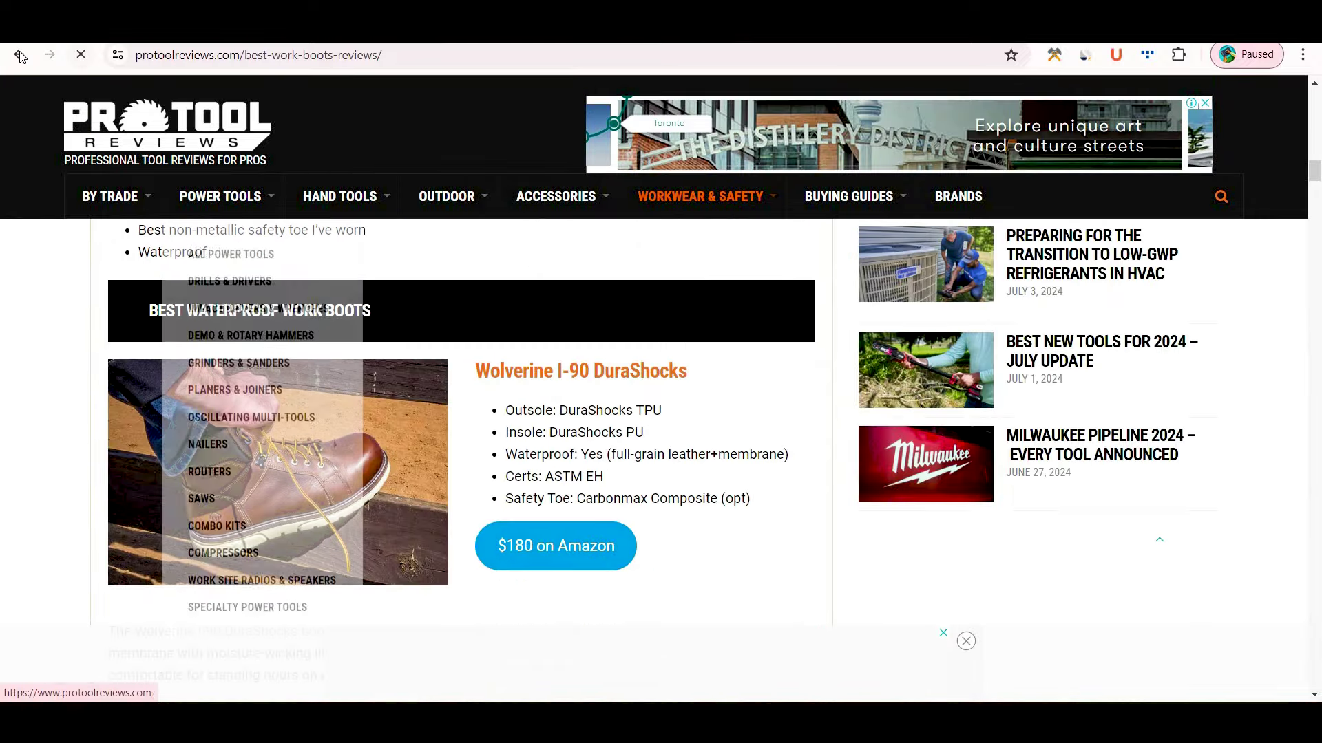
- Return to the Semrush keyword list for "top 10" and scan more very easy keywords with their difficulty and CPC
{"action": "left_click", "coordinate": [20, 55]}
{"action": "left_click", "coordinate": [19, 55]}
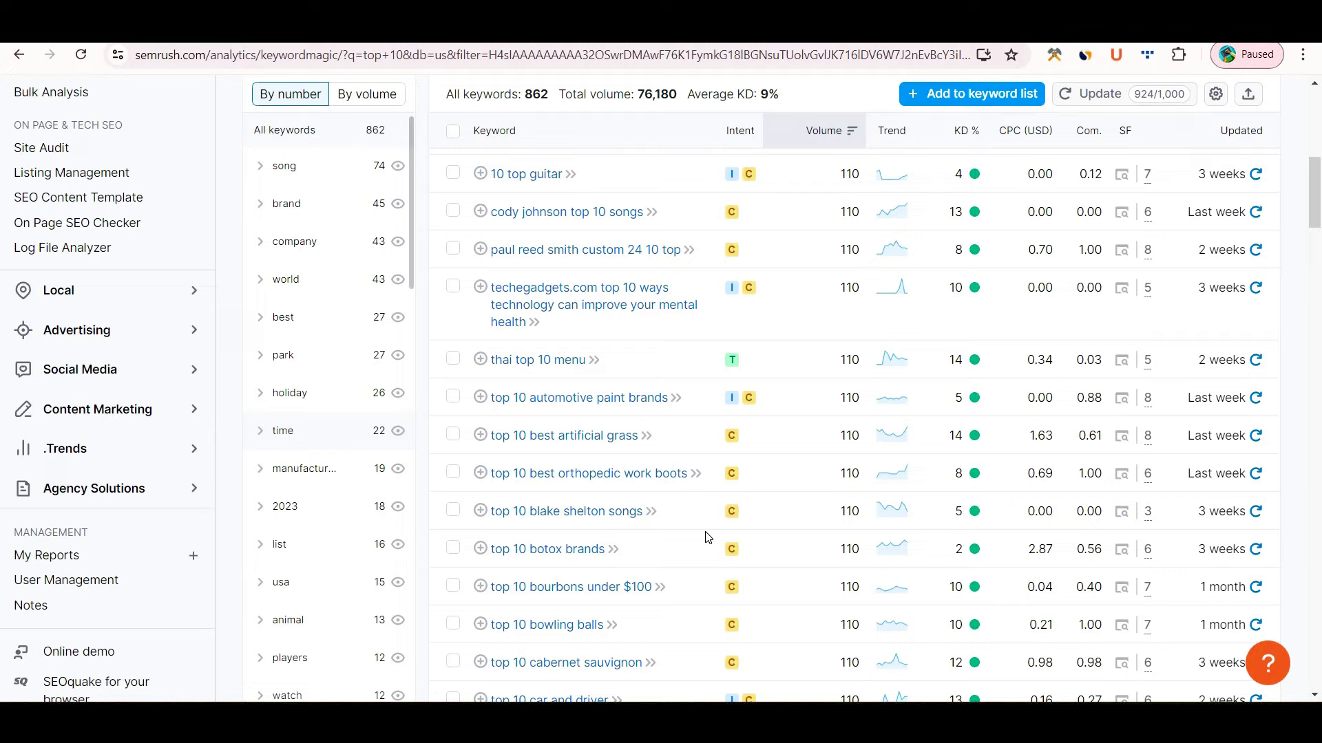
{"action": "scroll", "coordinate": [708, 537], "scroll_direction": "down", "scroll_amount": 9}
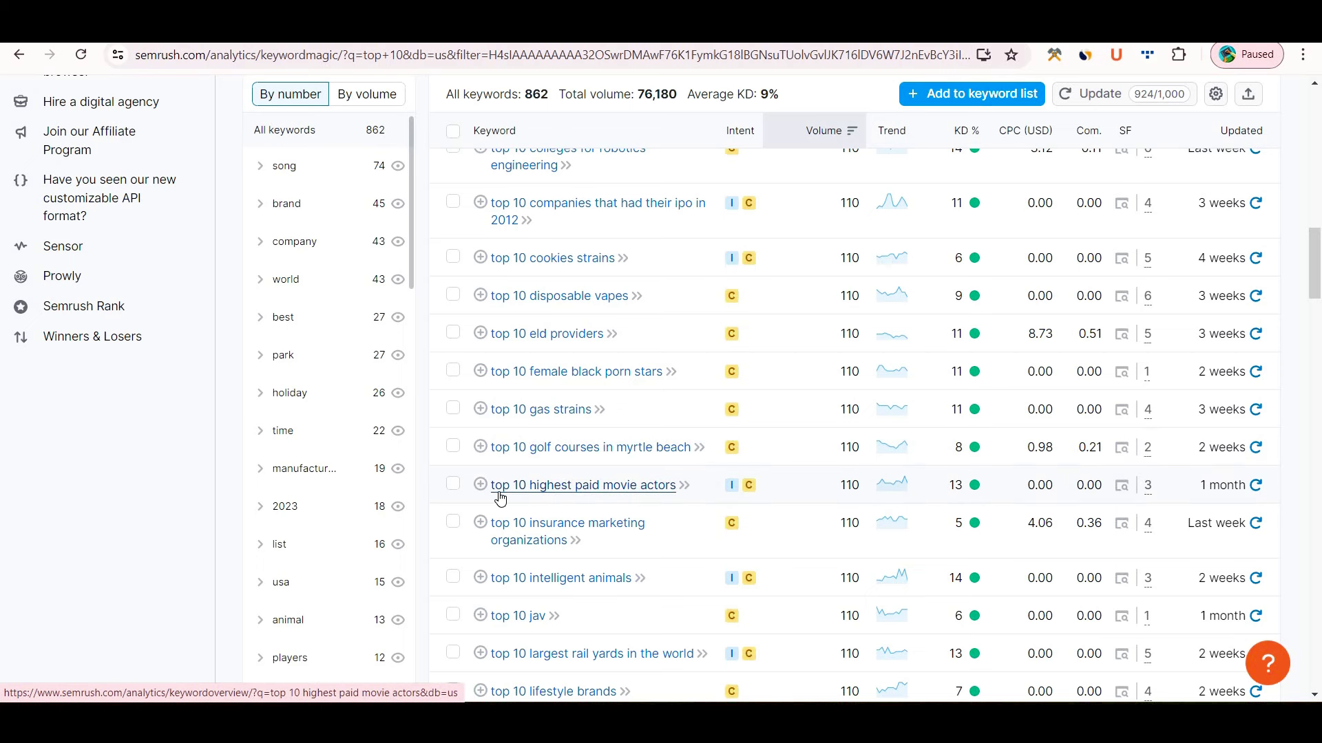
{"action": "scroll", "coordinate": [500, 499], "scroll_direction": "down", "scroll_amount": 1}
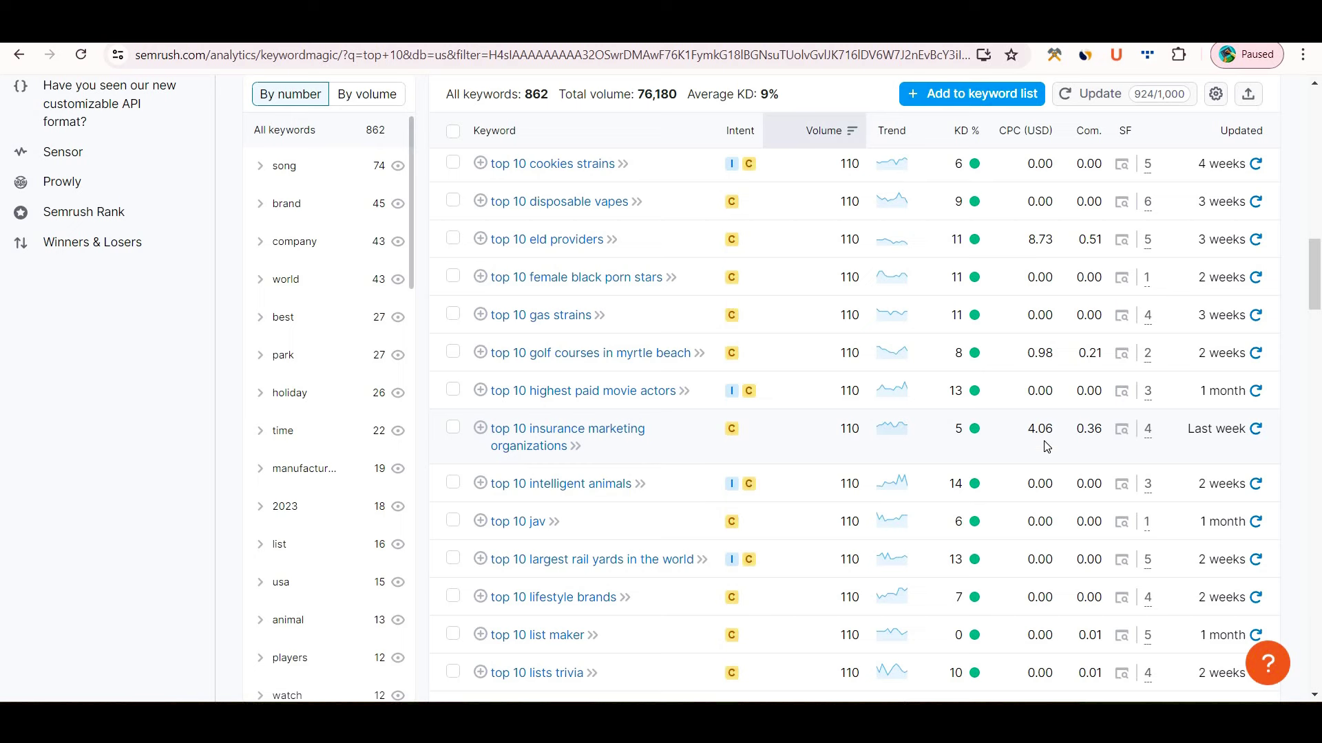
- Check the keyword details and SERP analysis for "top 10 insurance marketing organizations", including page authority and referring domains
{"action": "left_click", "coordinate": [576, 448]}
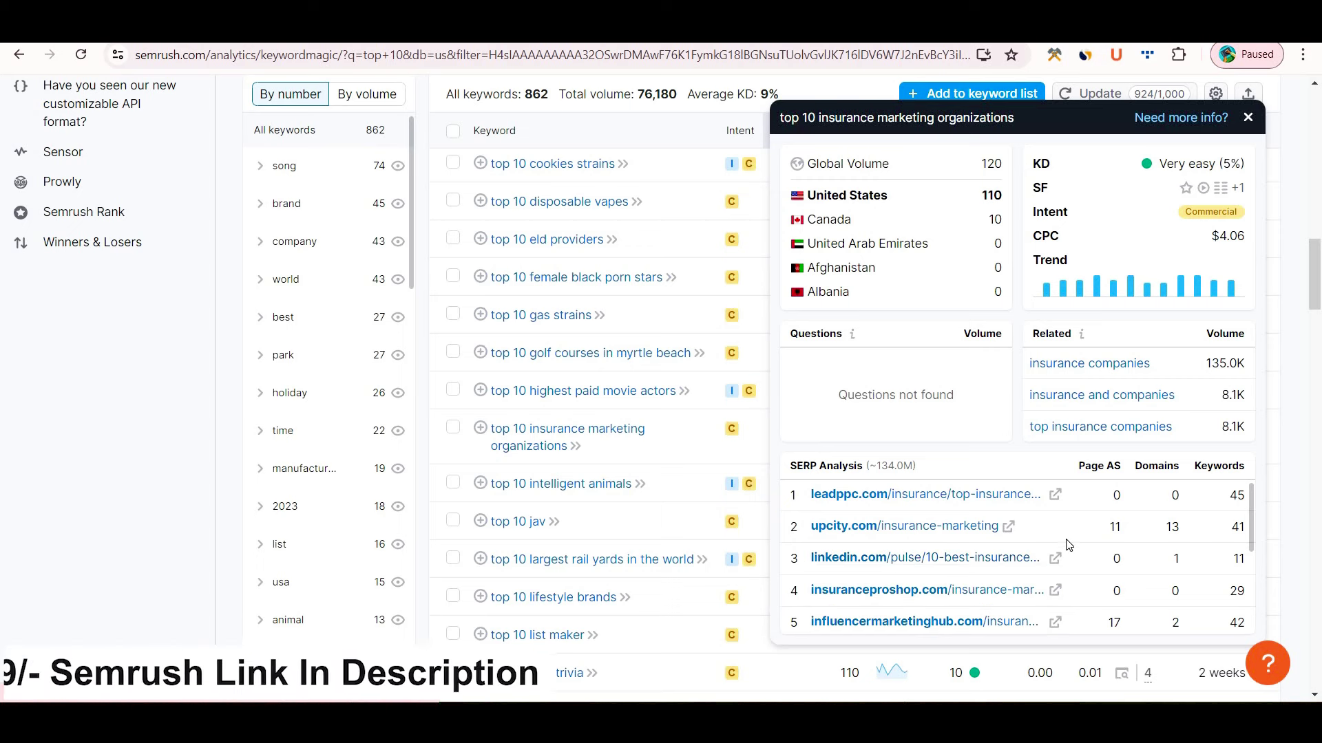
{"action": "scroll", "coordinate": [1078, 603], "scroll_direction": "down", "scroll_amount": 3}
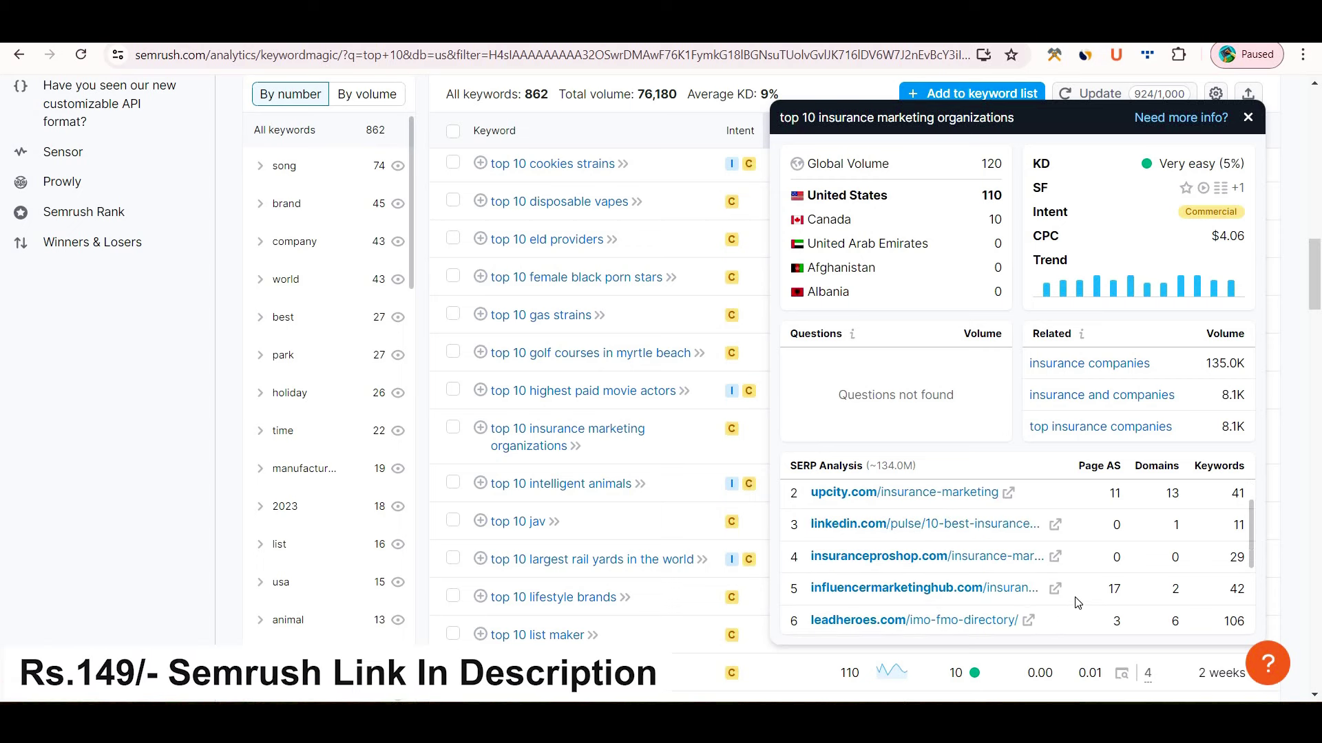
{"action": "scroll", "coordinate": [1078, 603], "scroll_direction": "up", "scroll_amount": 1}
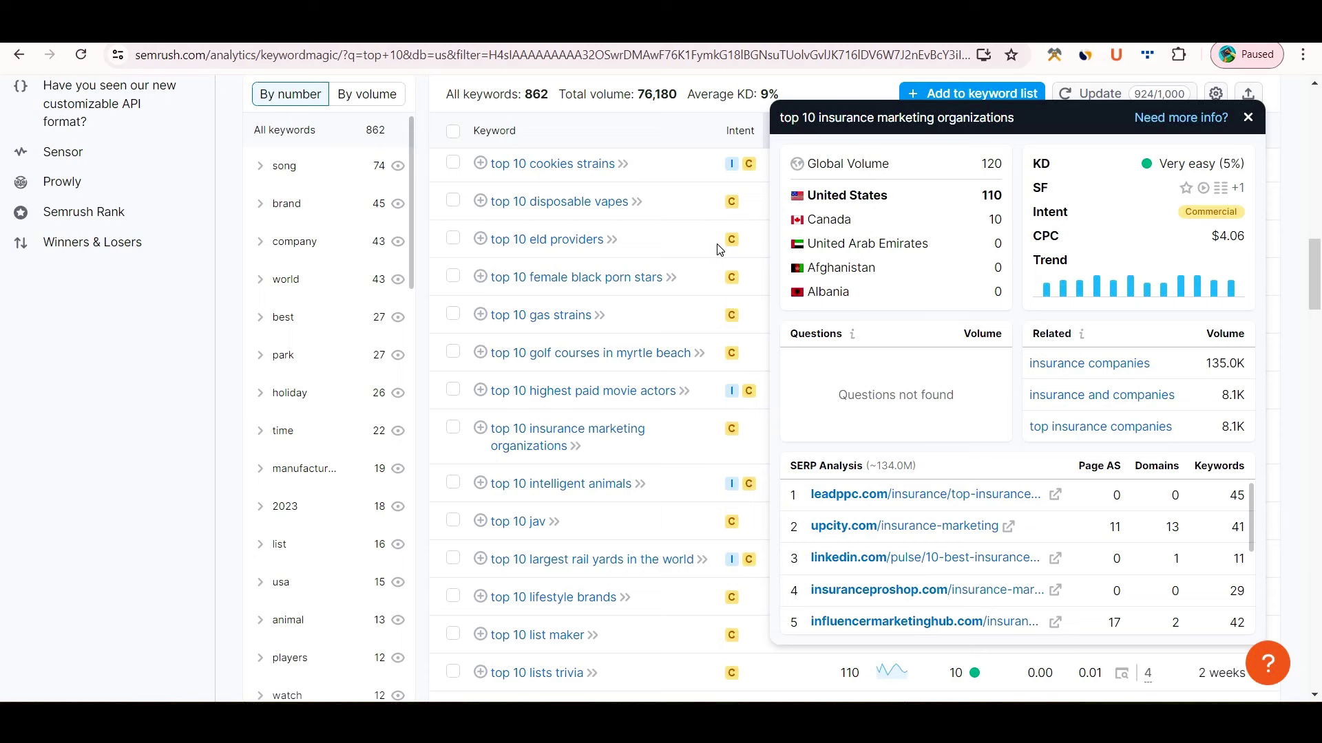
{"action": "left_click", "coordinate": [221, 403]}
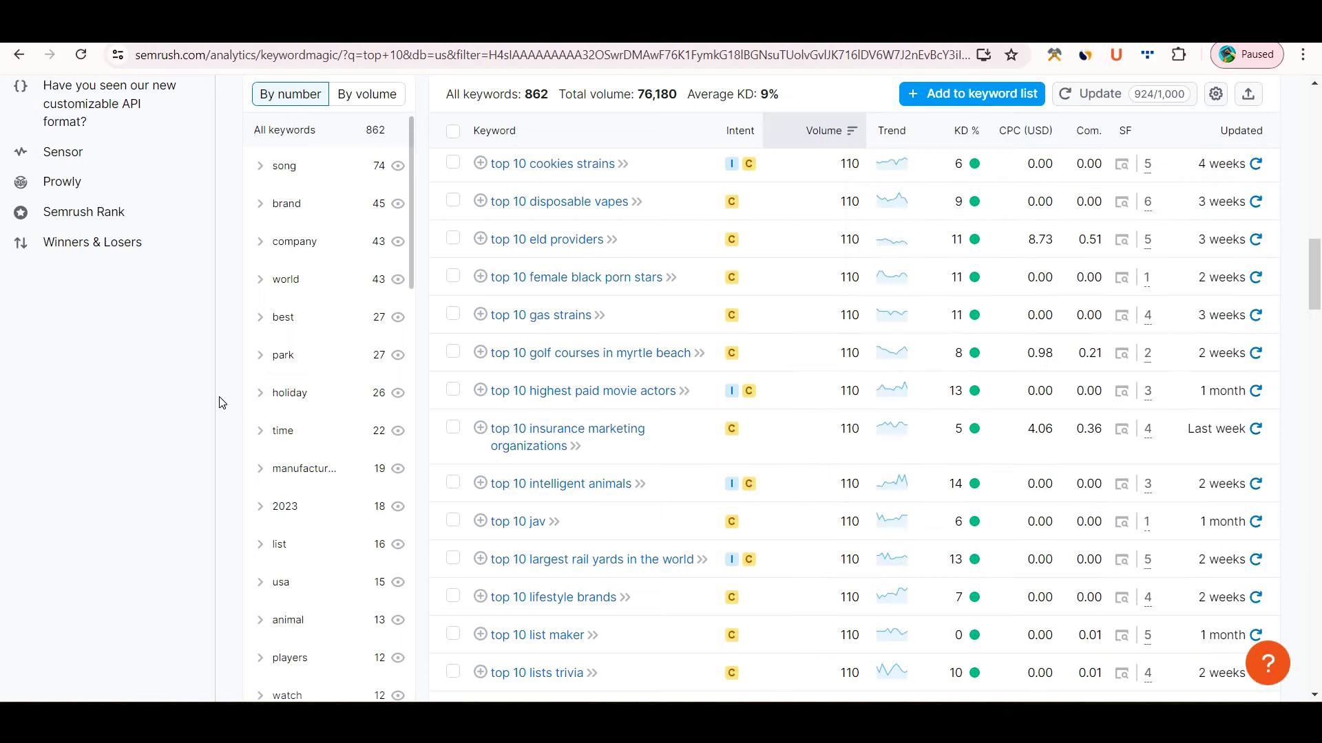
- Show only the "watch" keyword group and review its keywords' volume, difficulty and CPC
{"action": "scroll", "coordinate": [221, 403], "scroll_direction": "up", "scroll_amount": 10}
{"action": "scroll", "coordinate": [221, 402], "scroll_direction": "down", "scroll_amount": 3}
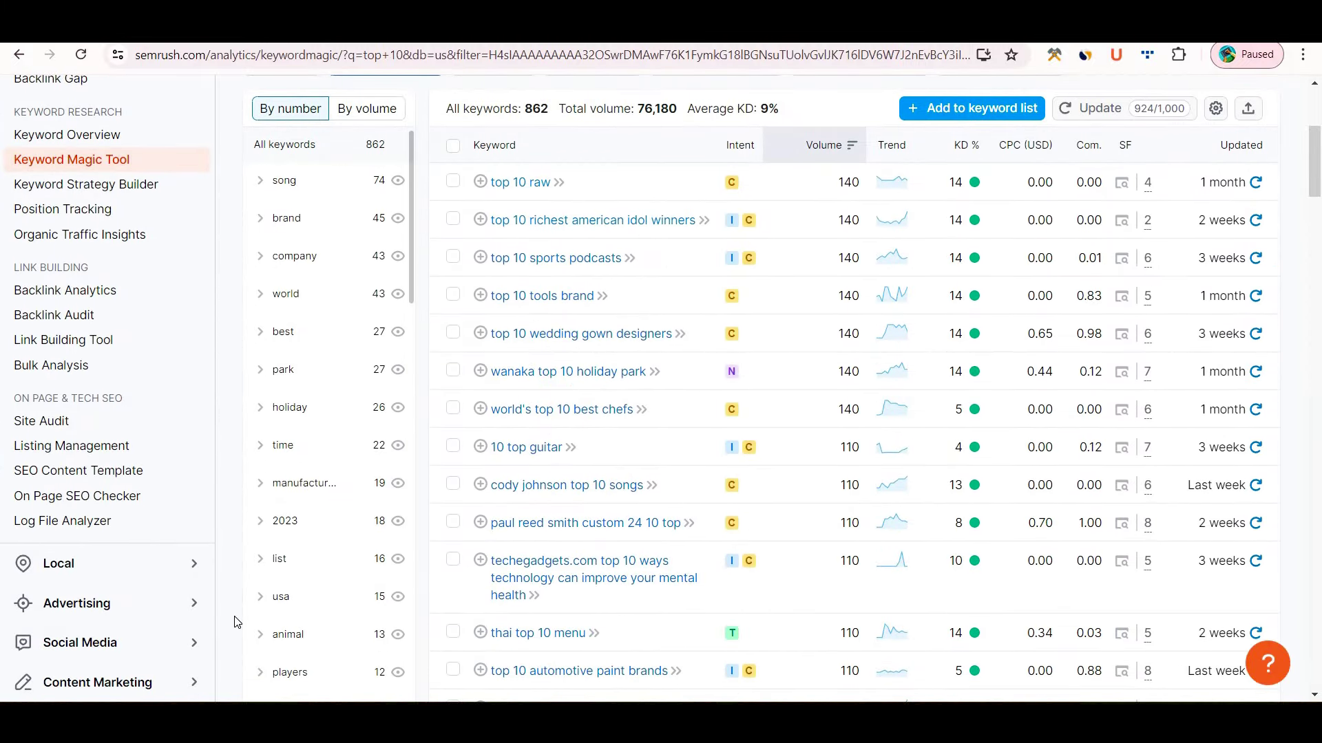
{"action": "scroll", "coordinate": [234, 623], "scroll_direction": "down", "scroll_amount": 2}
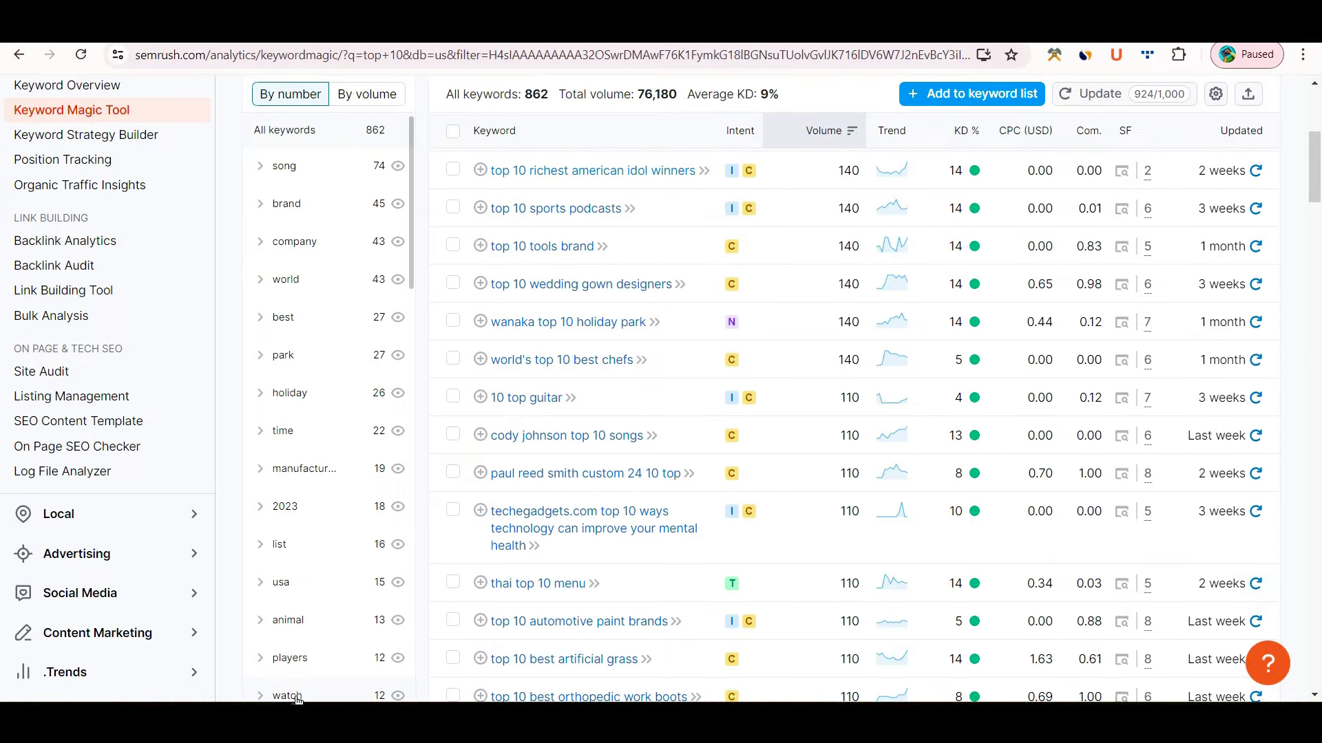
{"action": "left_click", "coordinate": [296, 696]}
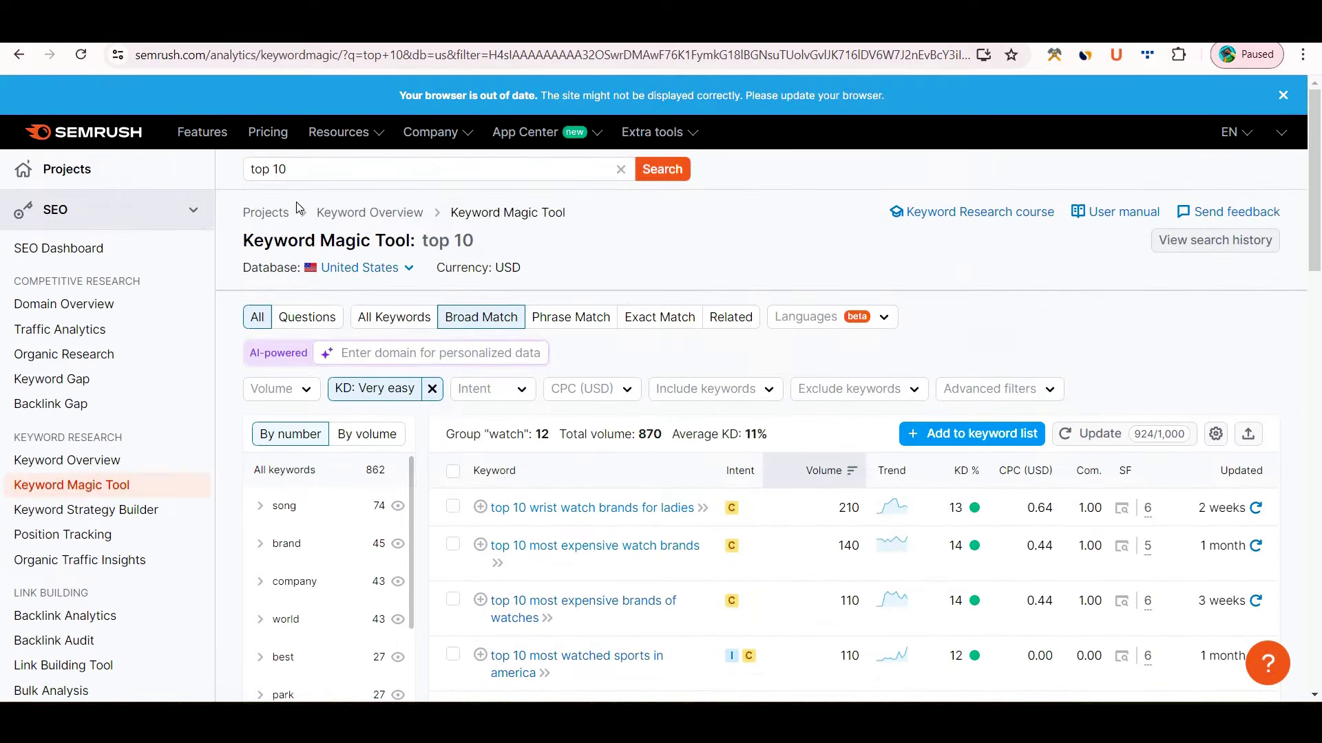
{"action": "scroll", "coordinate": [699, 298], "scroll_direction": "down", "scroll_amount": 3}
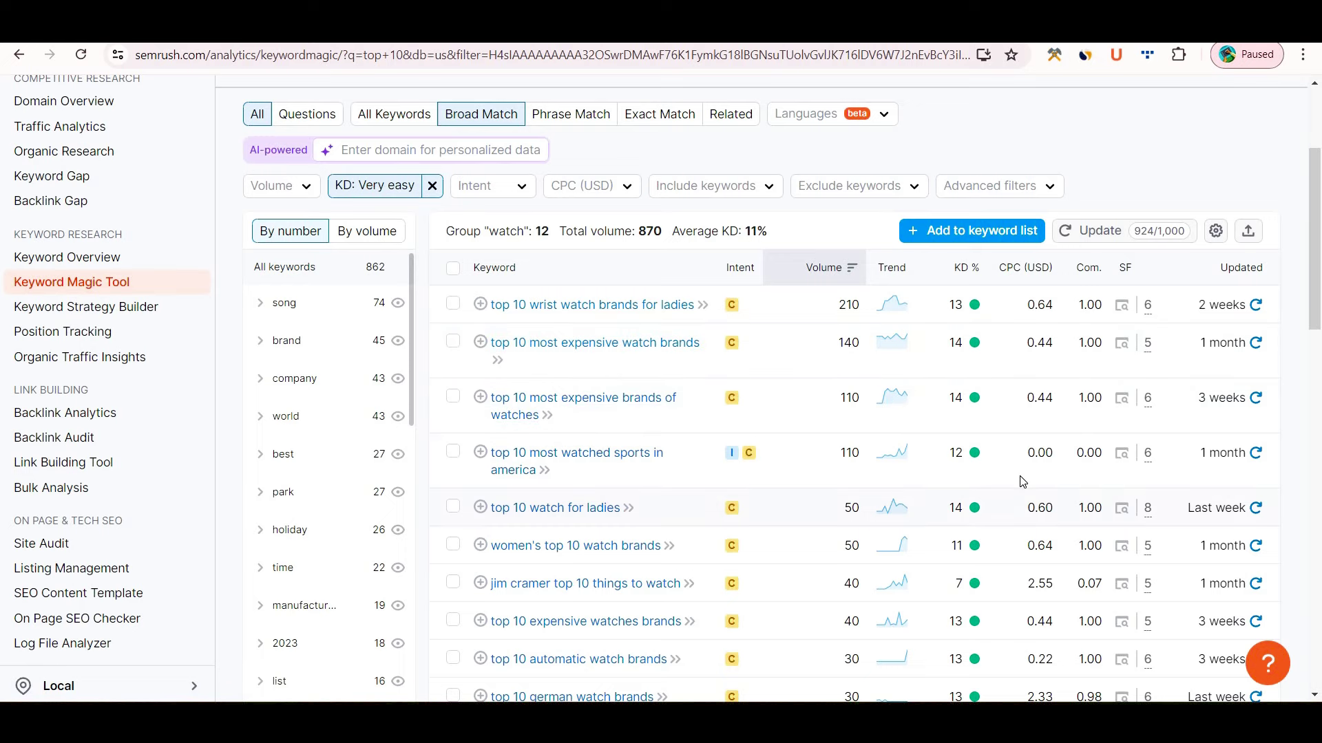
{"action": "scroll", "coordinate": [1022, 537], "scroll_direction": "down", "scroll_amount": 3}
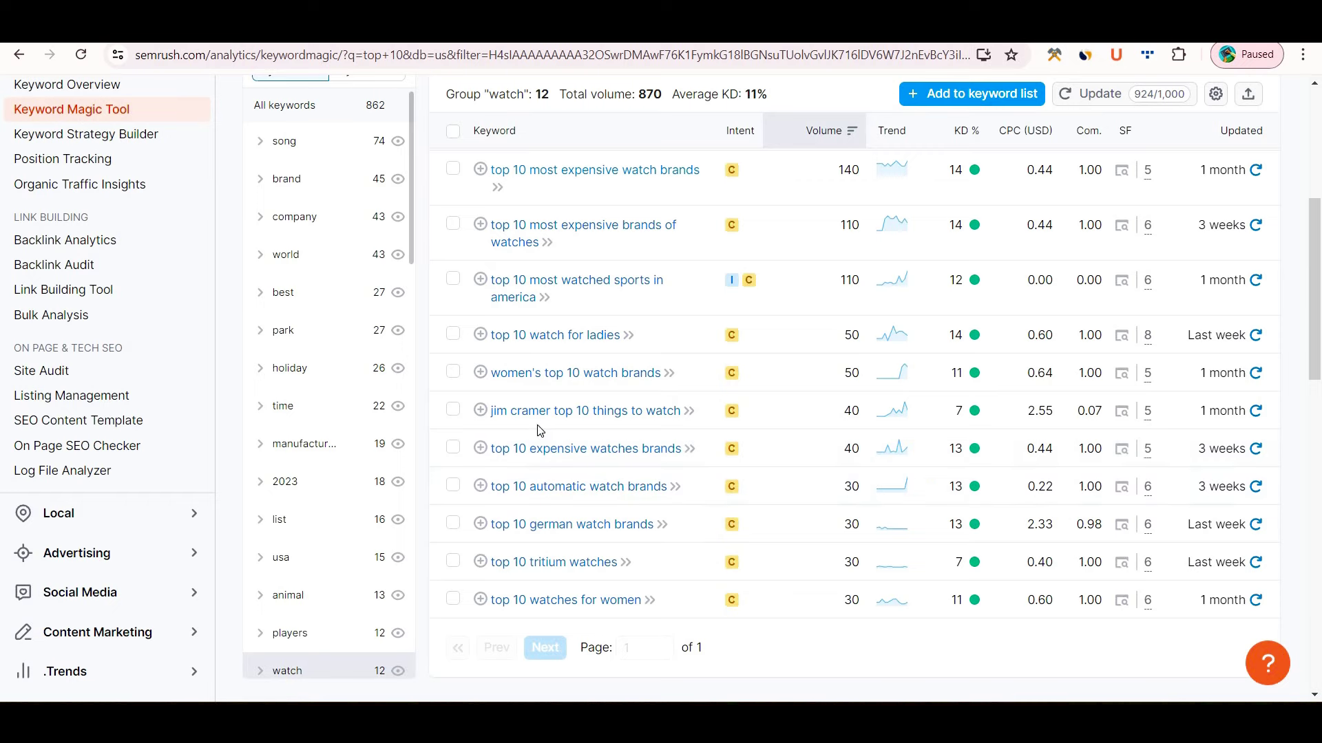
- Switch to the "brand" keyword group and review its total volume, average difficulty and individual brand keywords
{"action": "left_click", "coordinate": [312, 180]}
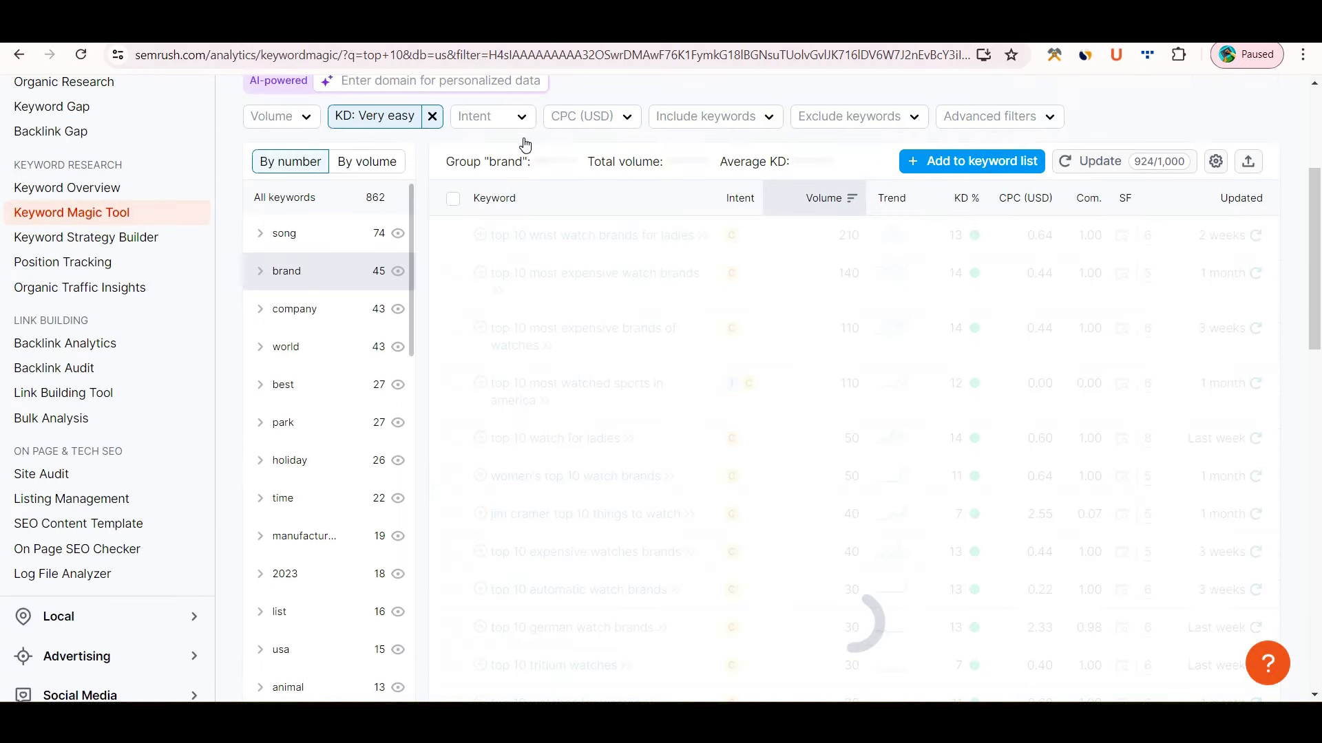
{"action": "scroll", "coordinate": [532, 443], "scroll_direction": "up", "scroll_amount": 5}
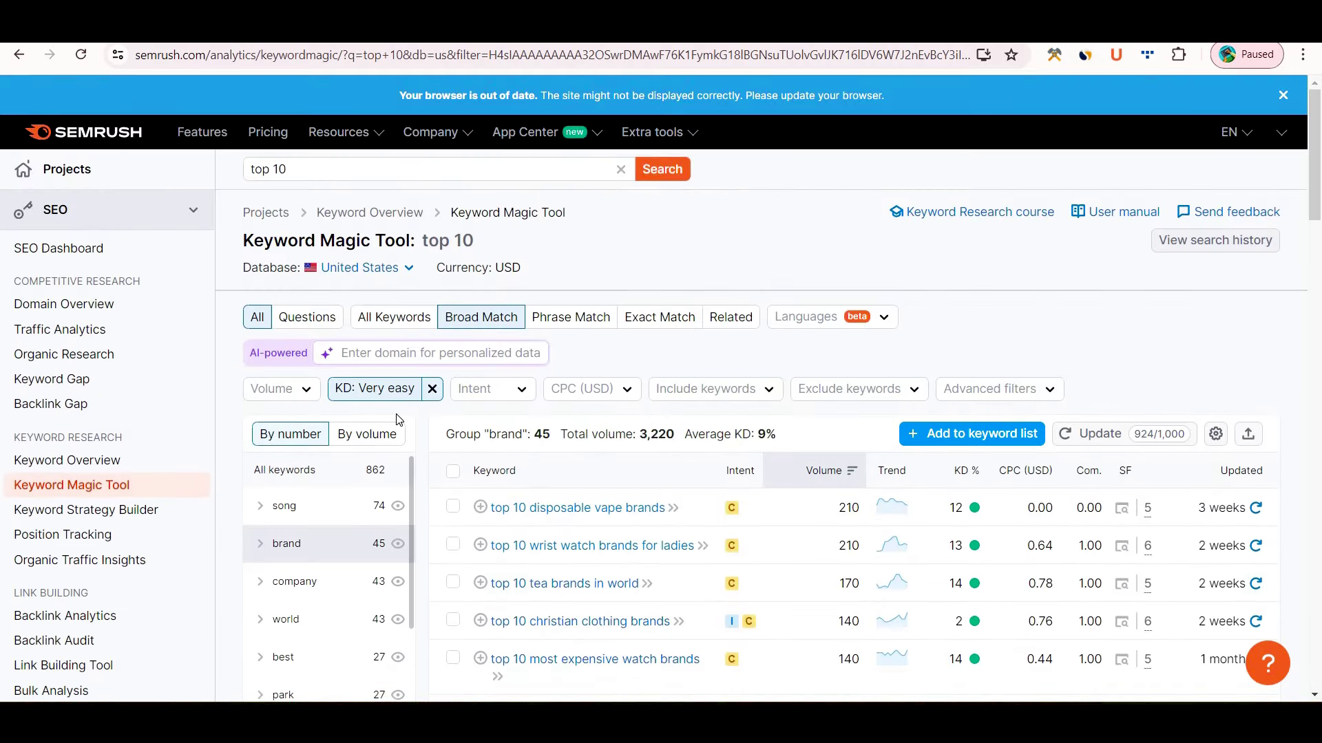
{"action": "scroll", "coordinate": [398, 420], "scroll_direction": "down", "scroll_amount": 4}
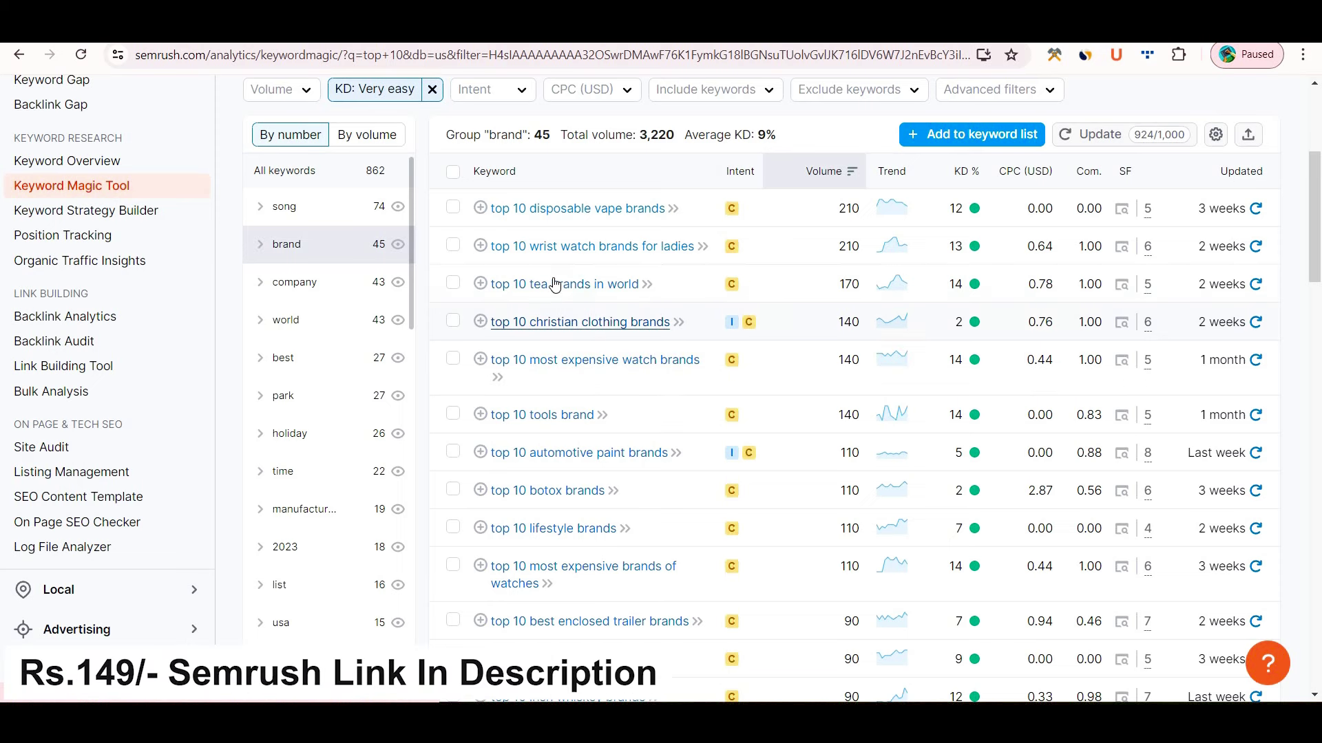
{"action": "scroll", "coordinate": [942, 328], "scroll_direction": "down", "scroll_amount": 3}
{"action": "scroll", "coordinate": [941, 328], "scroll_direction": "up", "scroll_amount": 4}
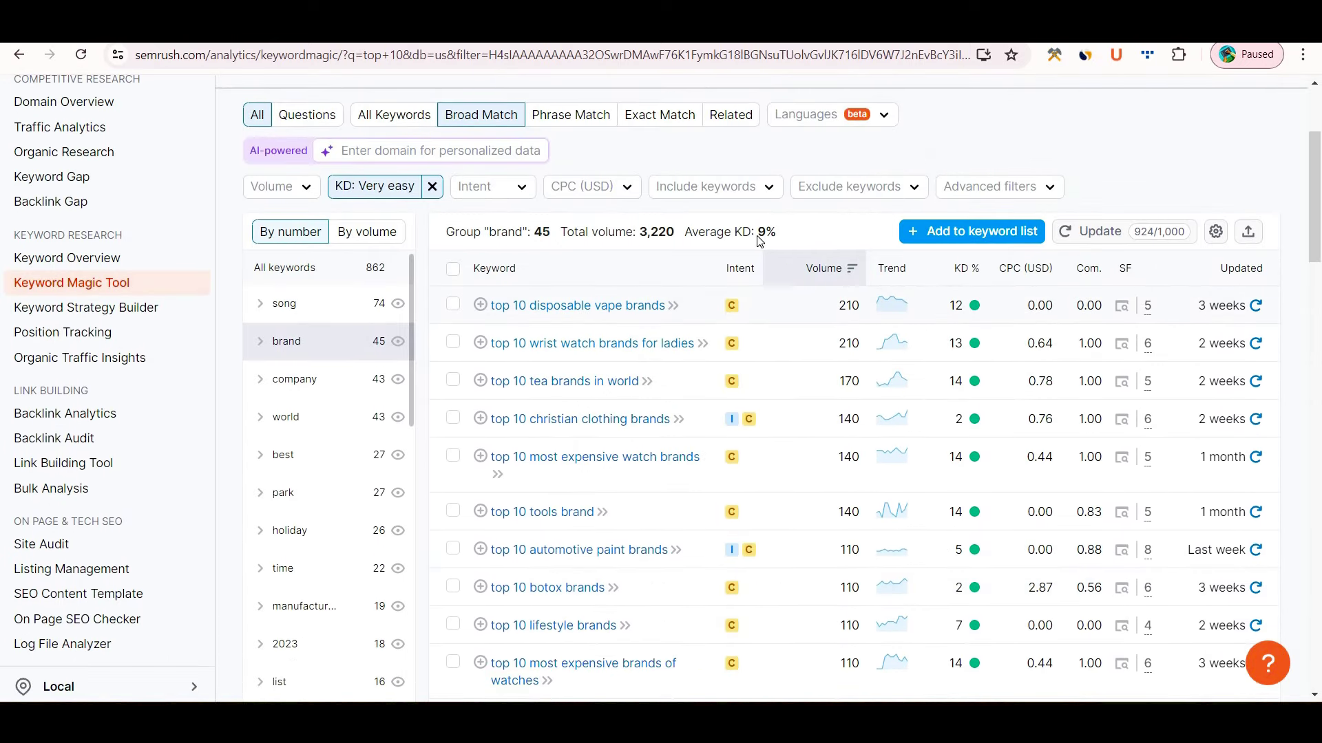
{"action": "left_click_drag", "start_coordinate": [634, 232], "coordinate": [683, 238]}
{"action": "left_click", "coordinate": [1015, 147]}
{"action": "scroll", "coordinate": [1062, 460], "scroll_direction": "down", "scroll_amount": 10}
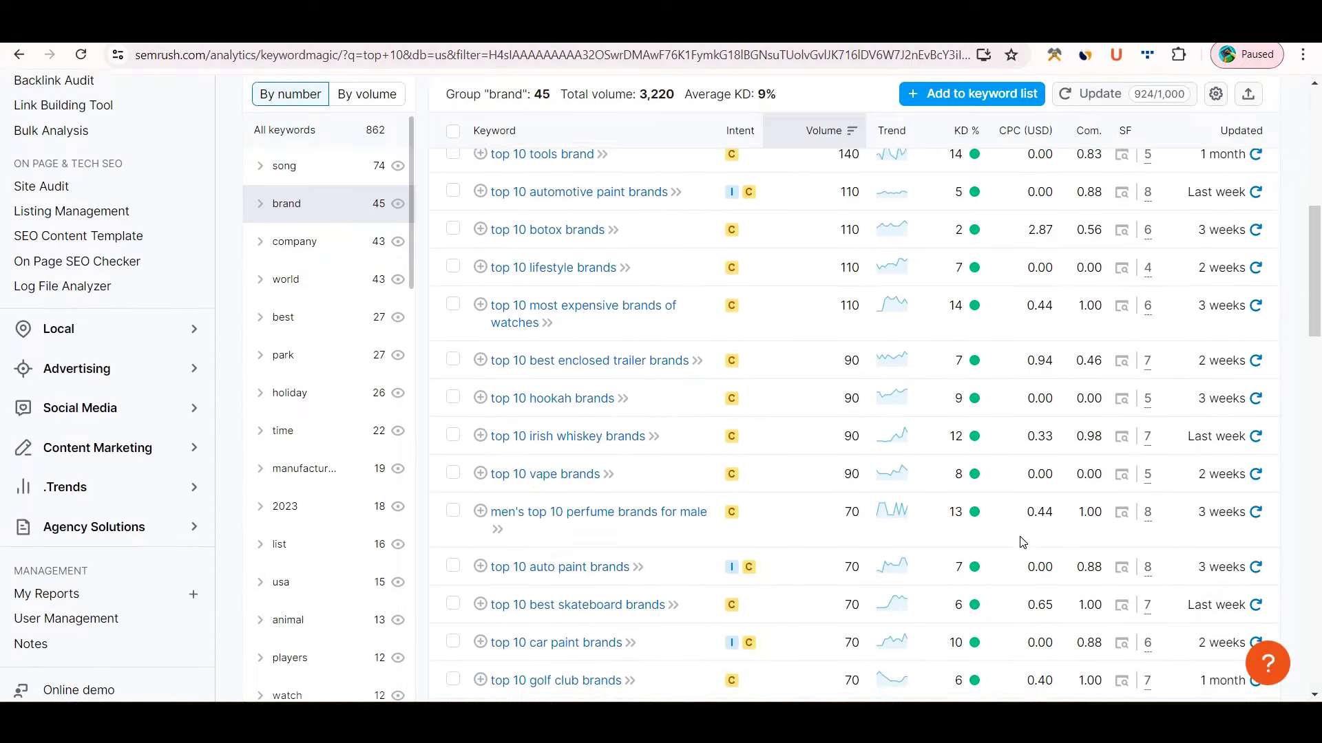
{"action": "scroll", "coordinate": [1023, 542], "scroll_direction": "down", "scroll_amount": 3}
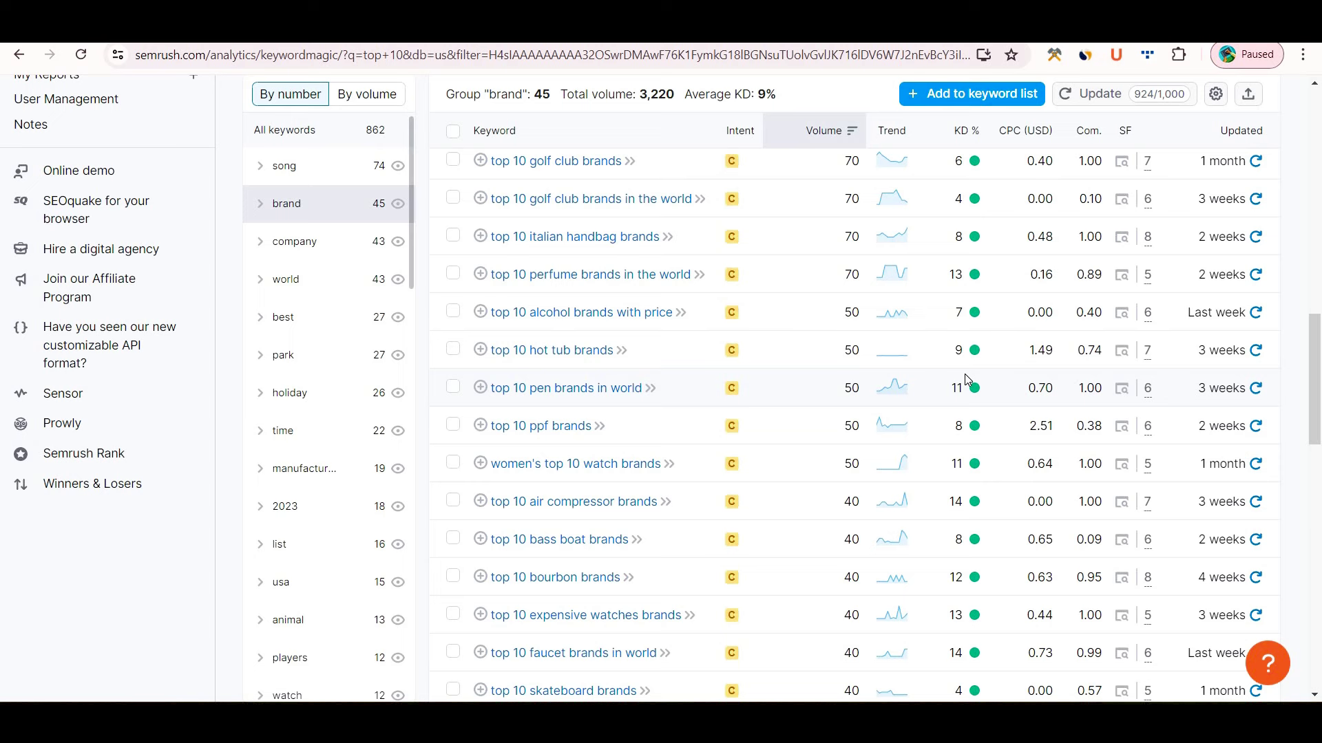
- Switch to the "company" keyword group and check its total volume, average difficulty and leading keywords
{"action": "left_click", "coordinate": [312, 254]}
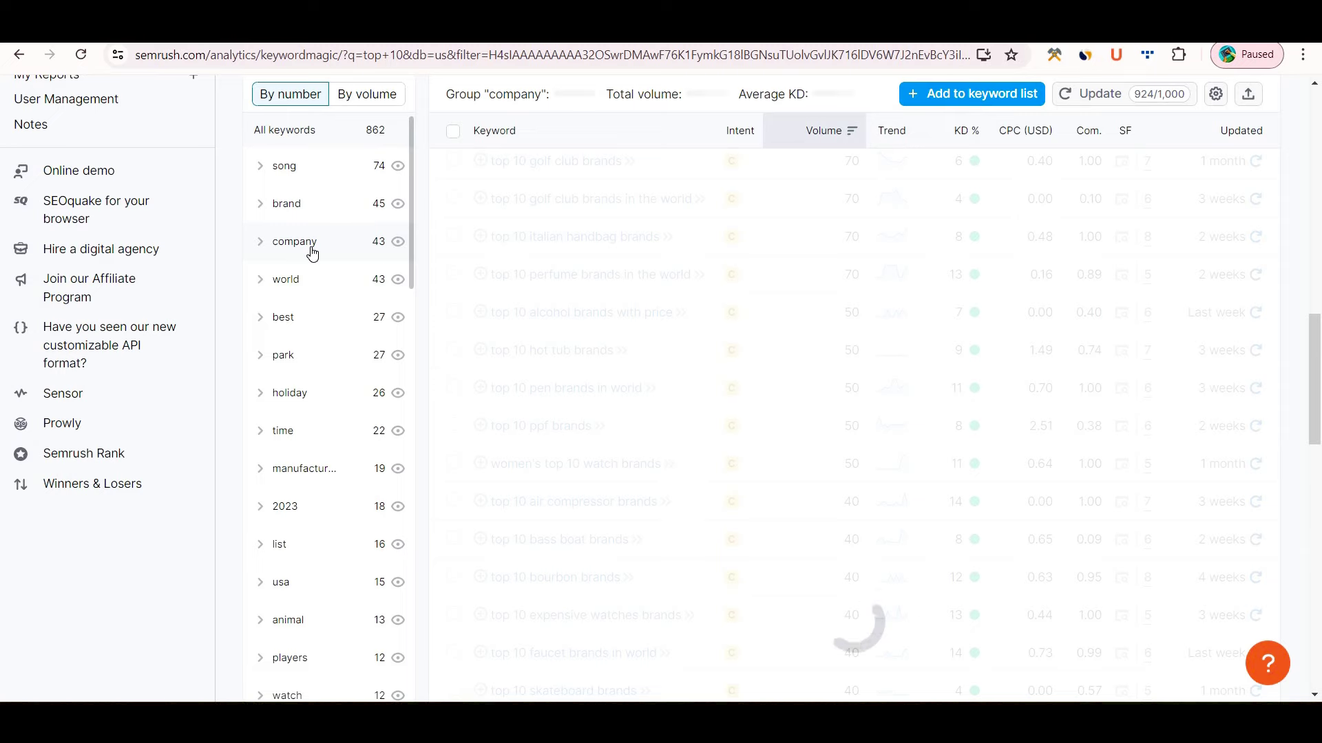
{"action": "scroll", "coordinate": [734, 375], "scroll_direction": "up", "scroll_amount": 5}
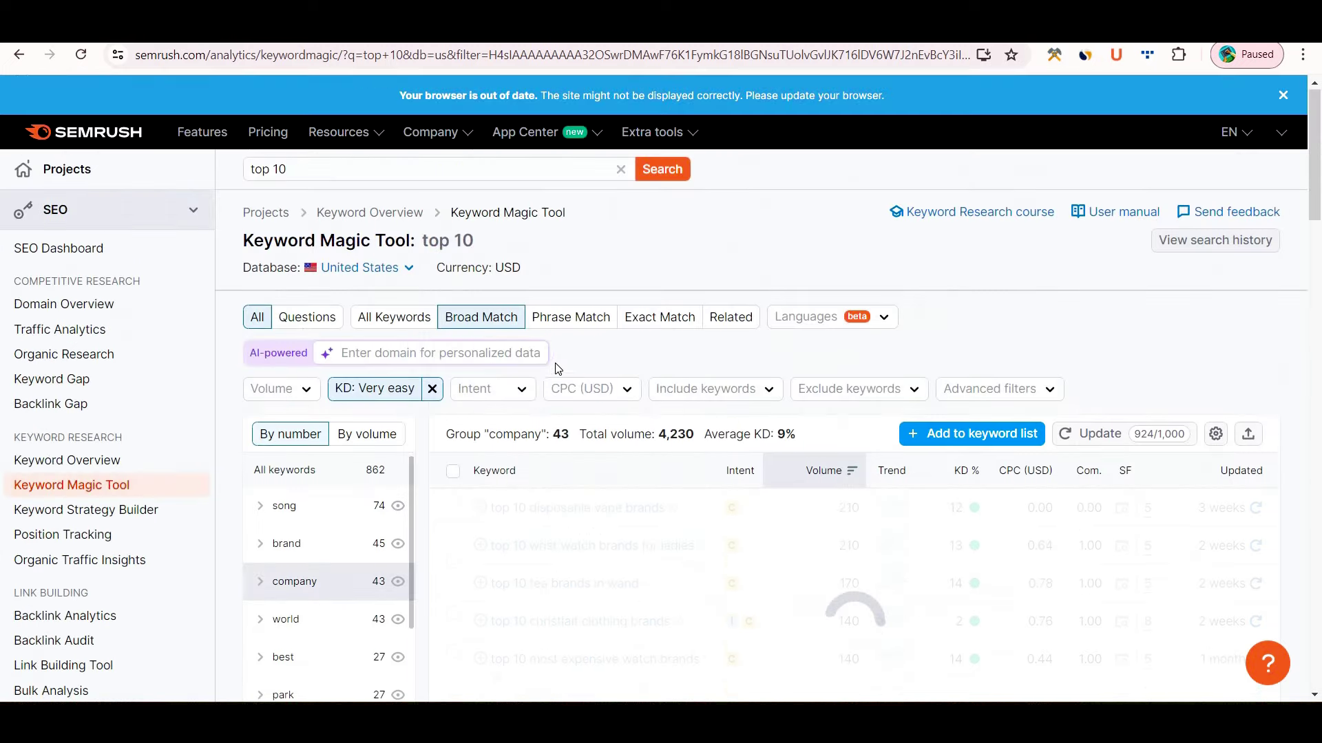
{"action": "scroll", "coordinate": [551, 371], "scroll_direction": "down", "scroll_amount": 4}
{"action": "scroll", "coordinate": [553, 373], "scroll_direction": "up", "scroll_amount": 3}
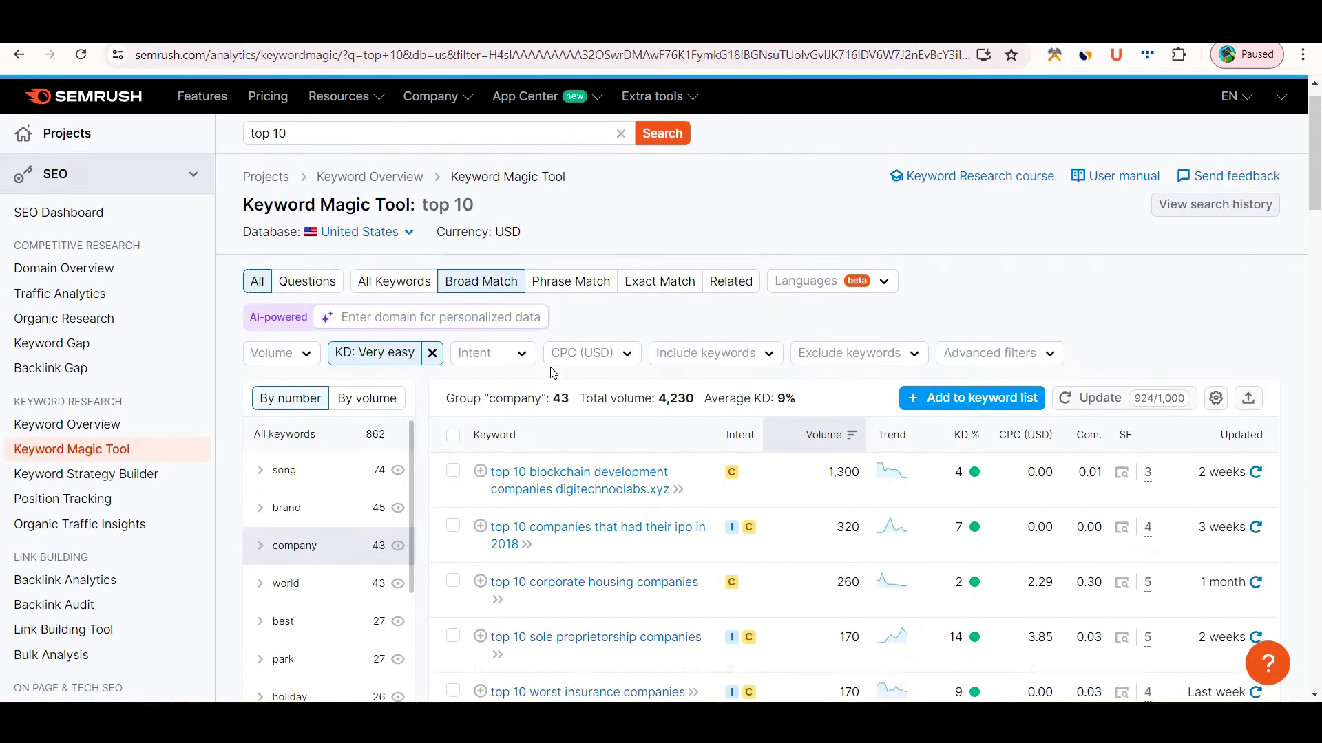
{"action": "scroll", "coordinate": [553, 372], "scroll_direction": "up", "scroll_amount": 1}
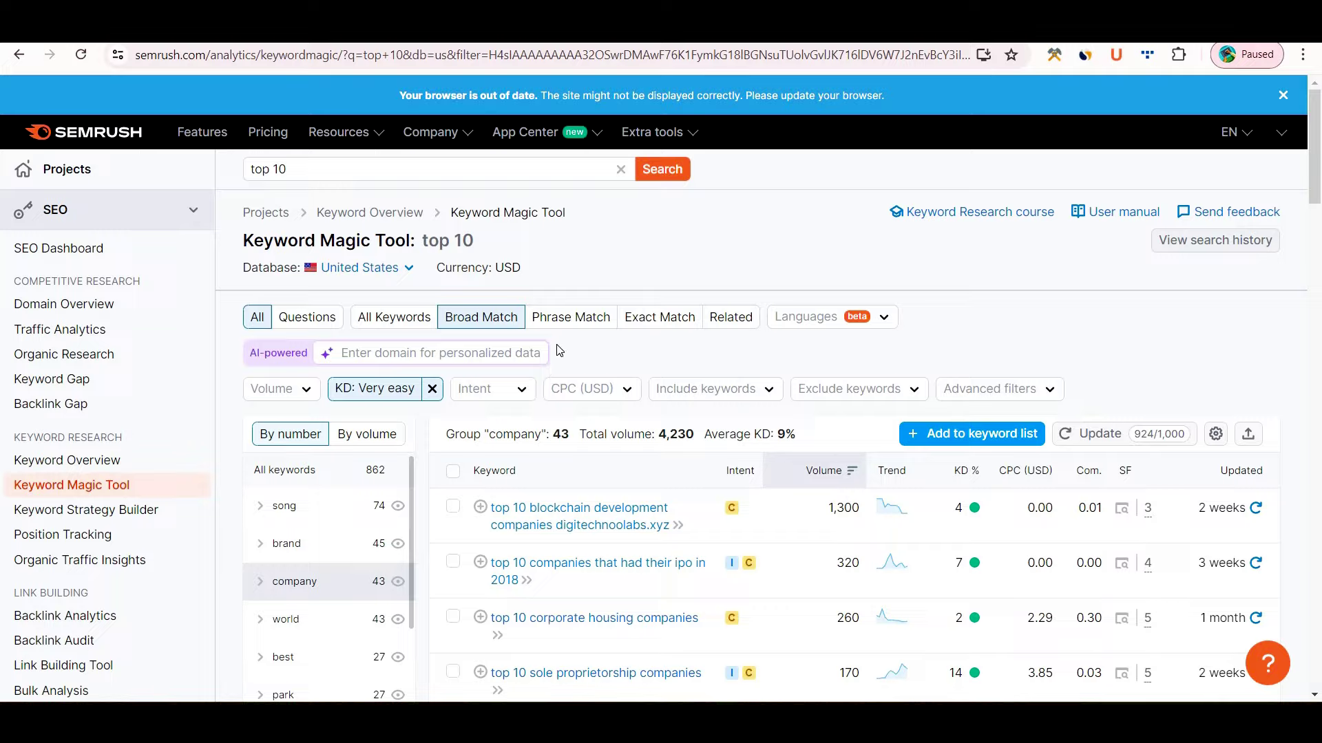
- Check the keyword details and SERP analysis for "top 10 private jet charter companies" in the company group
{"action": "scroll", "coordinate": [553, 372], "scroll_direction": "down", "scroll_amount": 5}
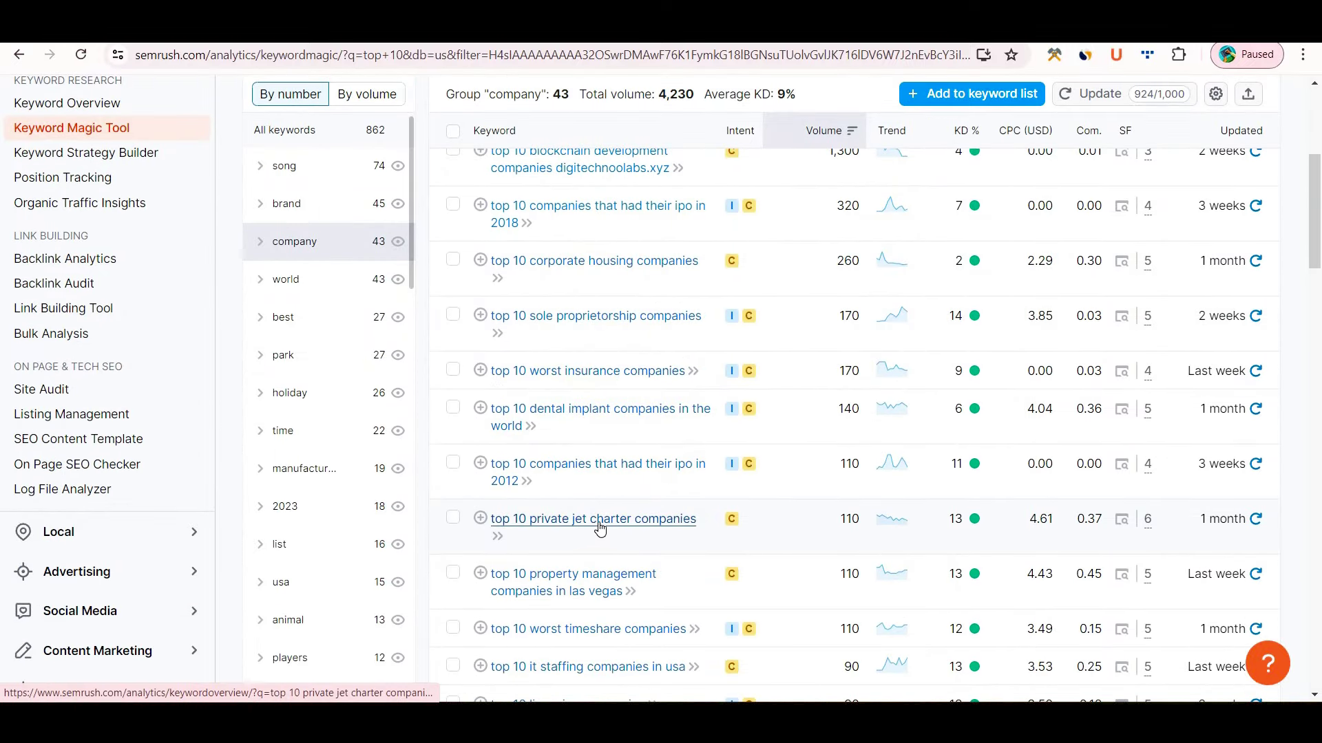
{"action": "left_click", "coordinate": [497, 541]}
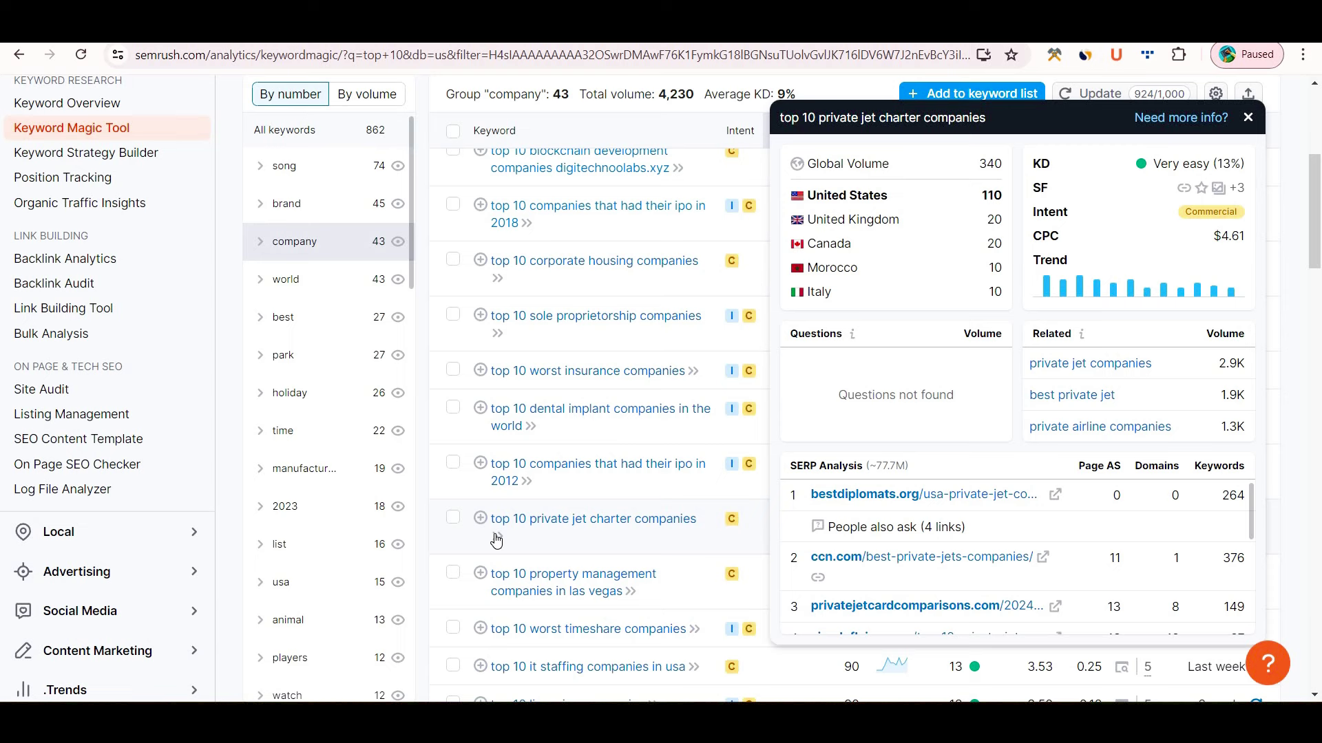
{"action": "left_click", "coordinate": [221, 356]}
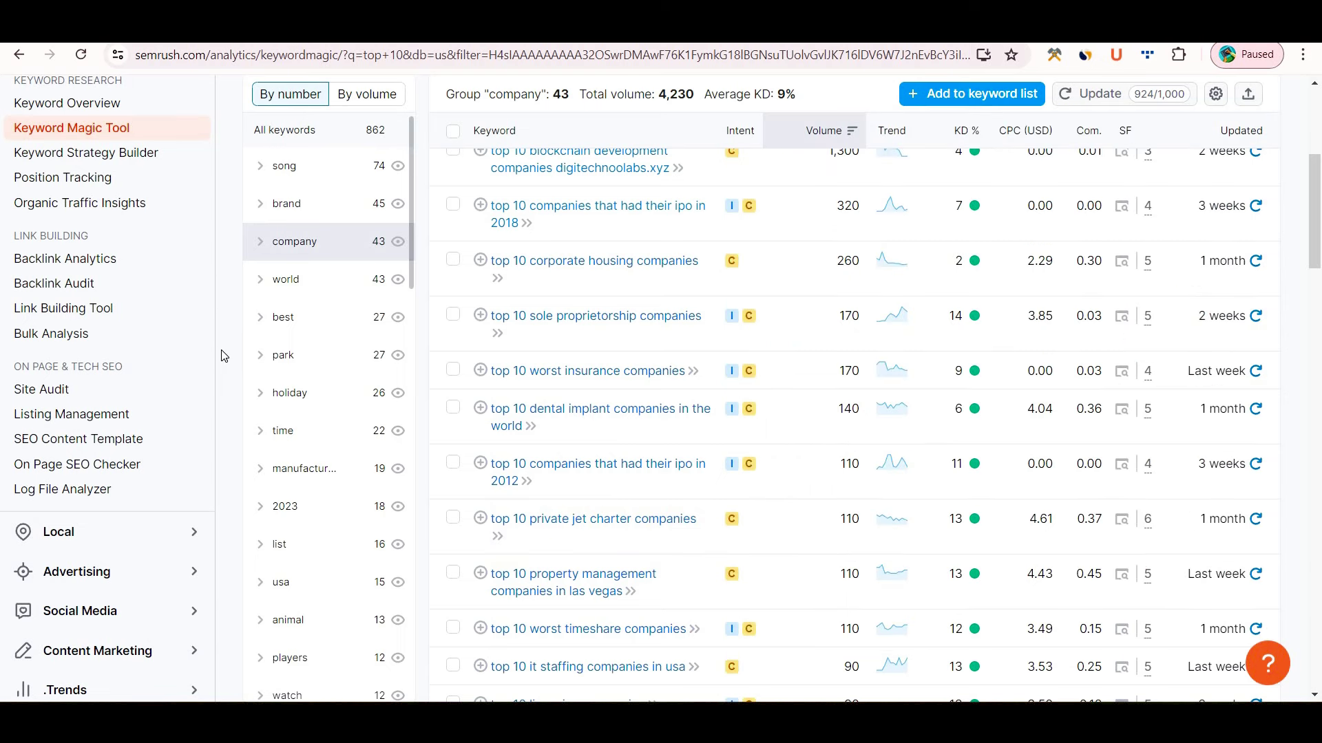
{"action": "scroll", "coordinate": [221, 372], "scroll_direction": "up", "scroll_amount": 5}
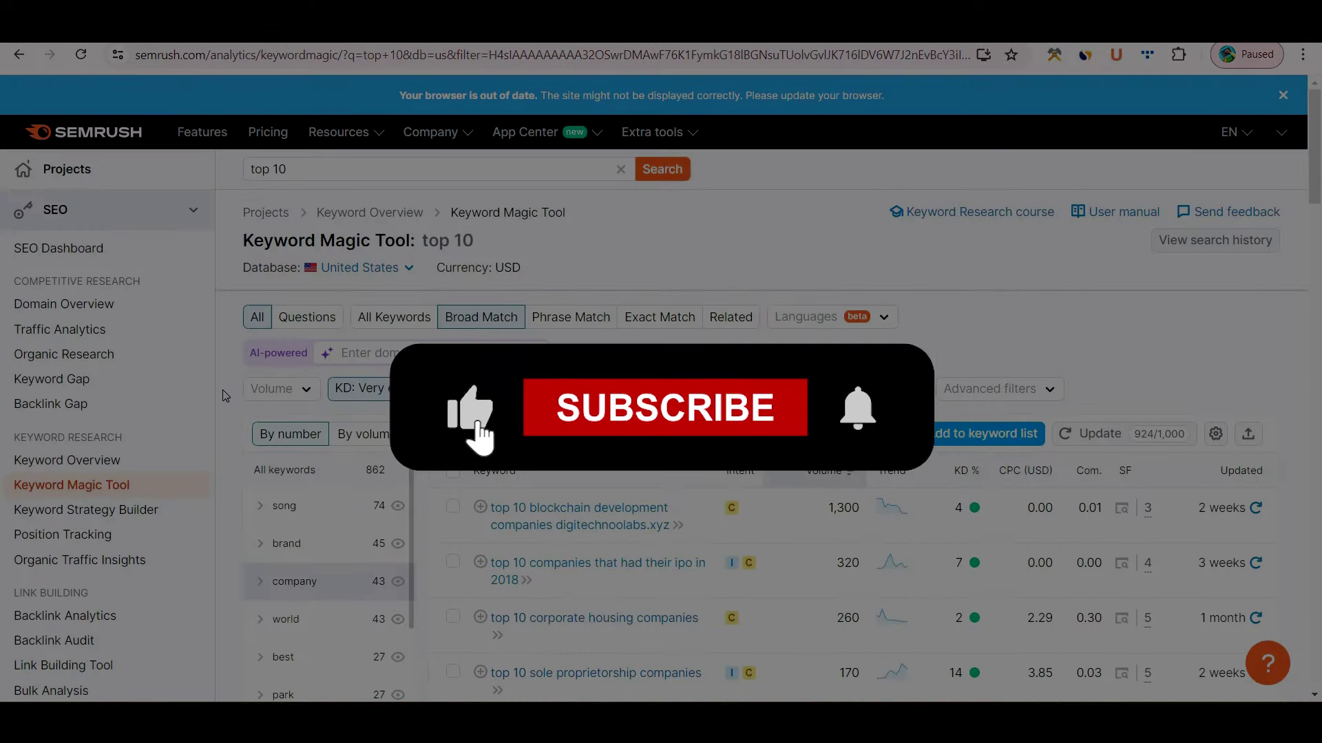